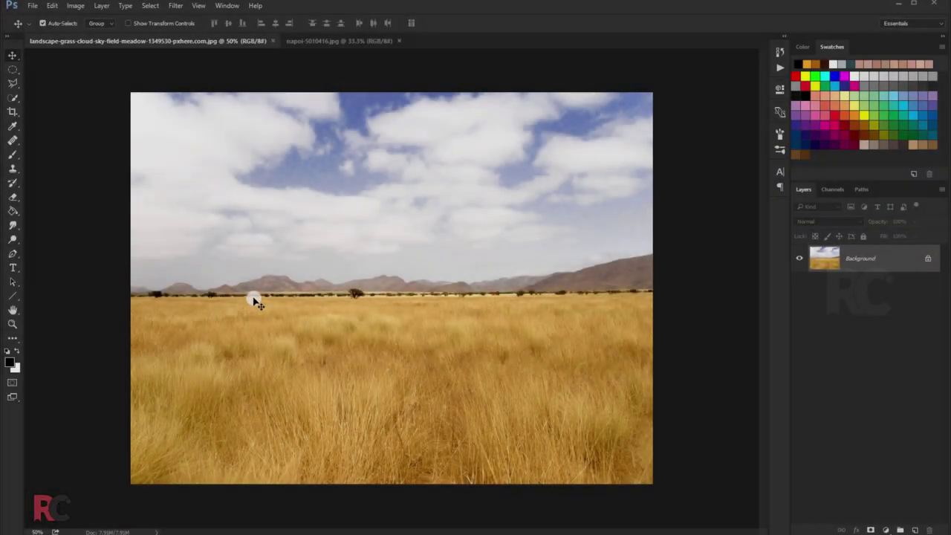
Step: Start a new 15 × 10 inch, 150 ppi document with a transparent background
click(32, 5)
Step: Create the new canvas and drag the meadow photo into it
click(44, 15)
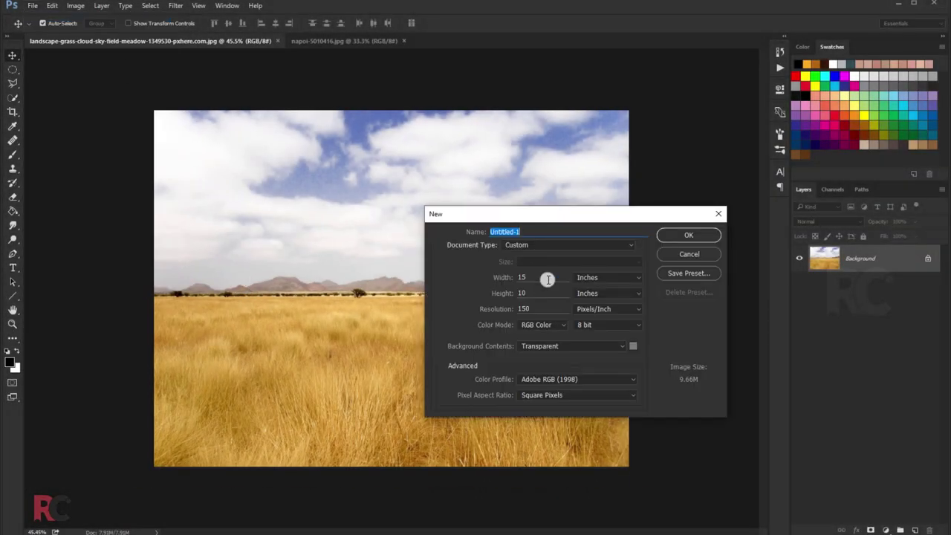
click(677, 235)
key(ctrl+Tab)
mouse_move(389, 206)
mouse_down()
mouse_move(349, 249)
mouse_move(369, 248)
mouse_up()
Step: Scale the field photo so it fits within the canvas
key(ctrl+t)
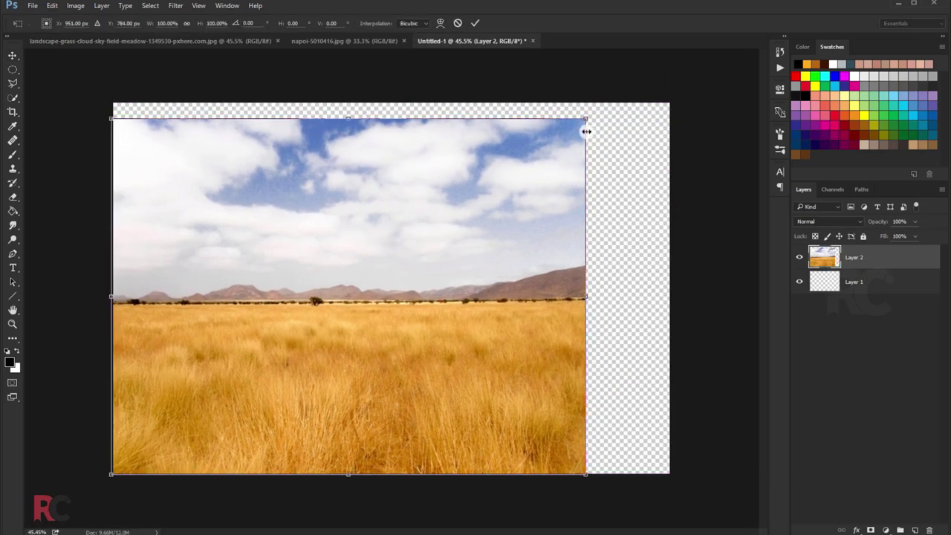
drag(588, 119, 703, 93)
key(Return)
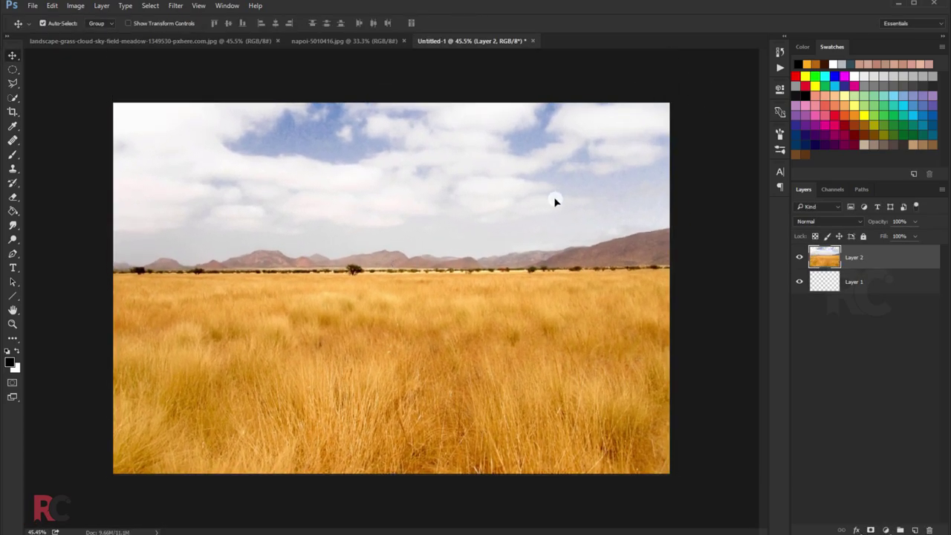
scroll(481, 236, down, 1)
key(ctrl+t)
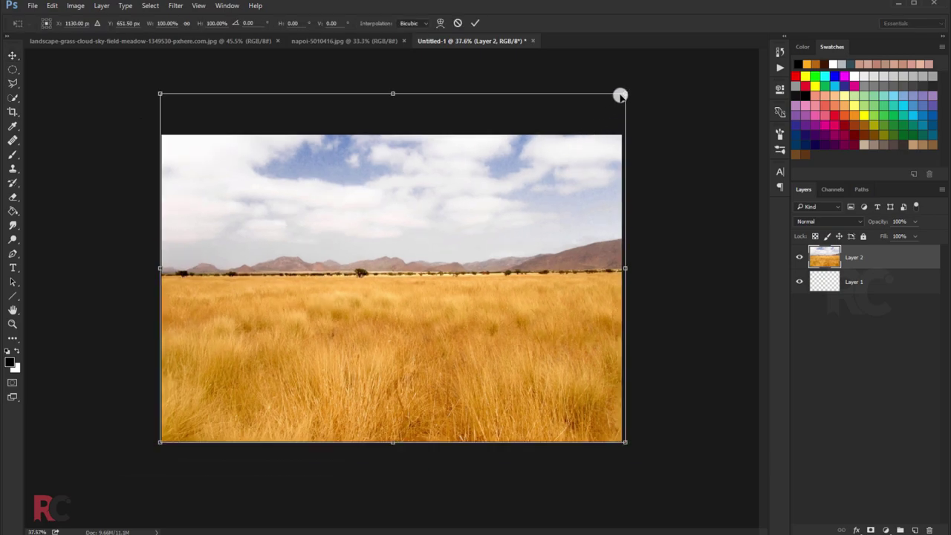
drag(620, 94, 576, 141)
key(Return)
Step: Remove the blue sky above the mountains with the eraser and a rectangular selection
key(e)
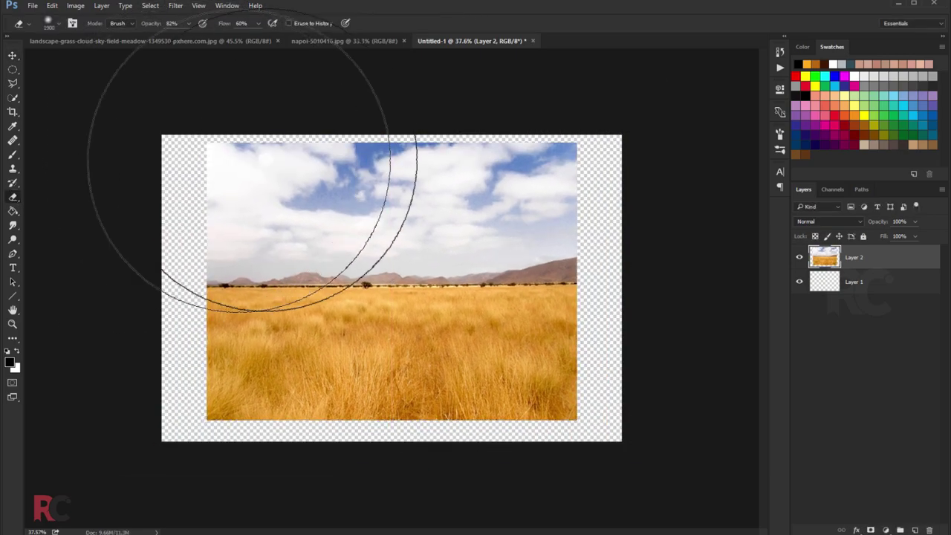
mouse_move(195, 148)
mouse_down()
mouse_move(659, 132)
mouse_move(138, 166)
mouse_up()
key(bracketright)
key(bracketright)
key(bracketright)
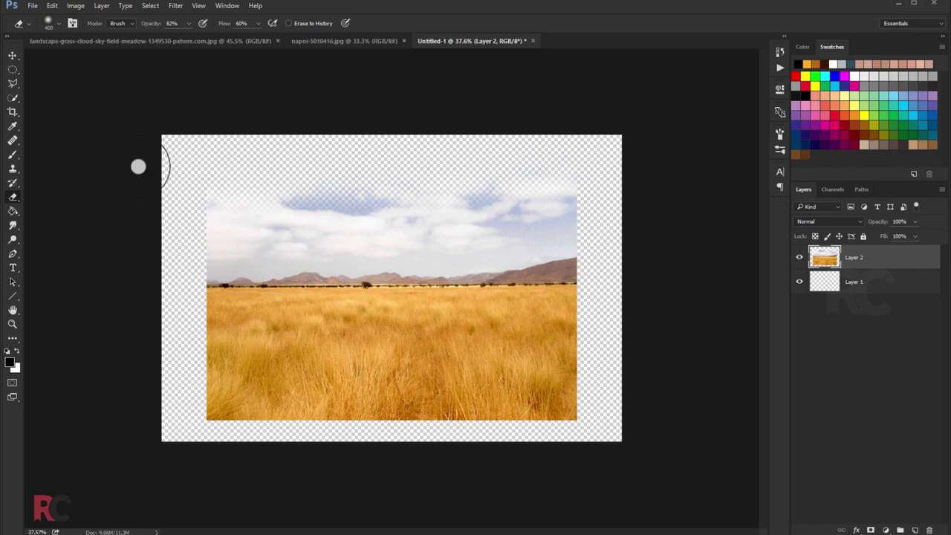
right_click(12, 69)
click(74, 66)
drag(161, 133, 629, 263)
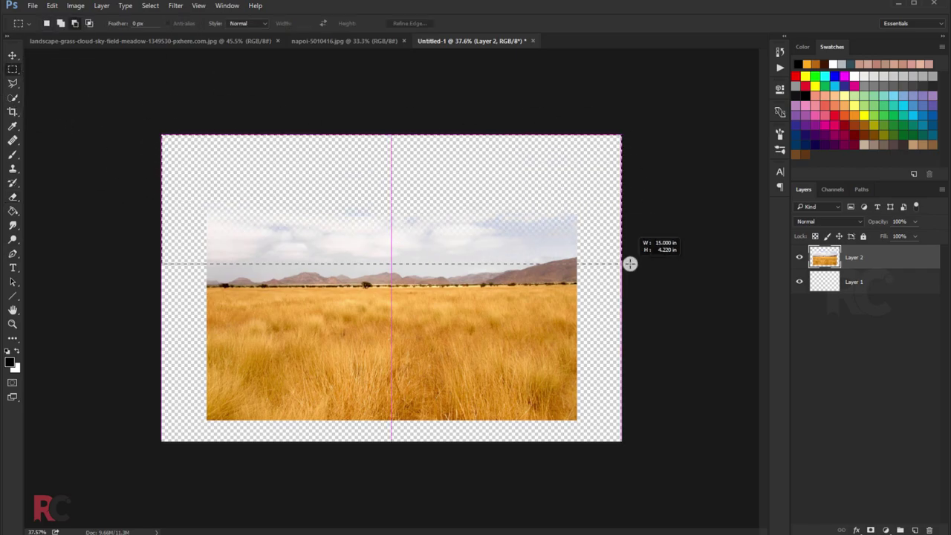
key(Delete)
key(ctrl+d)
key(ctrl+0)
Step: Move the field photo to the canvas bottom and stretch it to full width
key(v)
drag(353, 332, 304, 356)
key(ctrl+t)
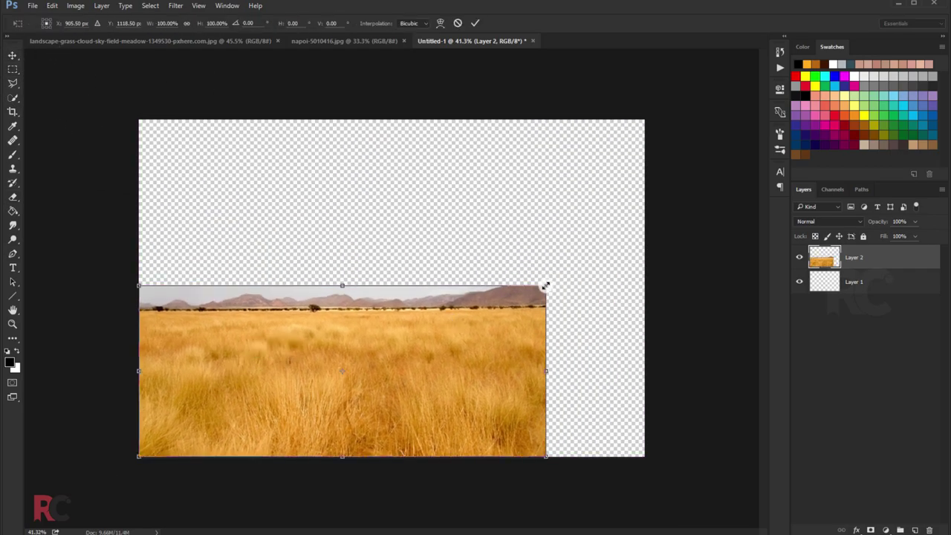
drag(545, 282, 645, 241)
drag(391, 240, 390, 222)
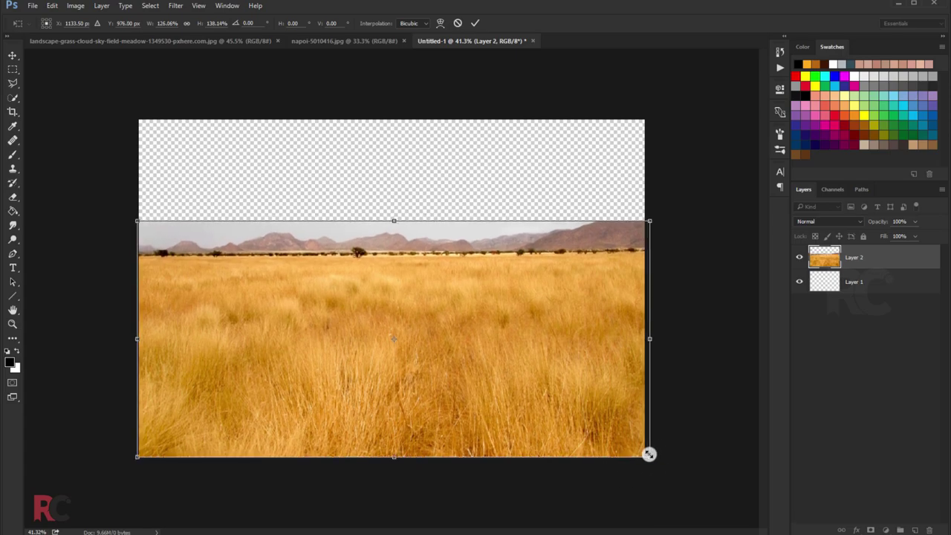
Step: Commit the field stretch and fill the bottom Layer 1 with dark grey
click(475, 23)
key(b)
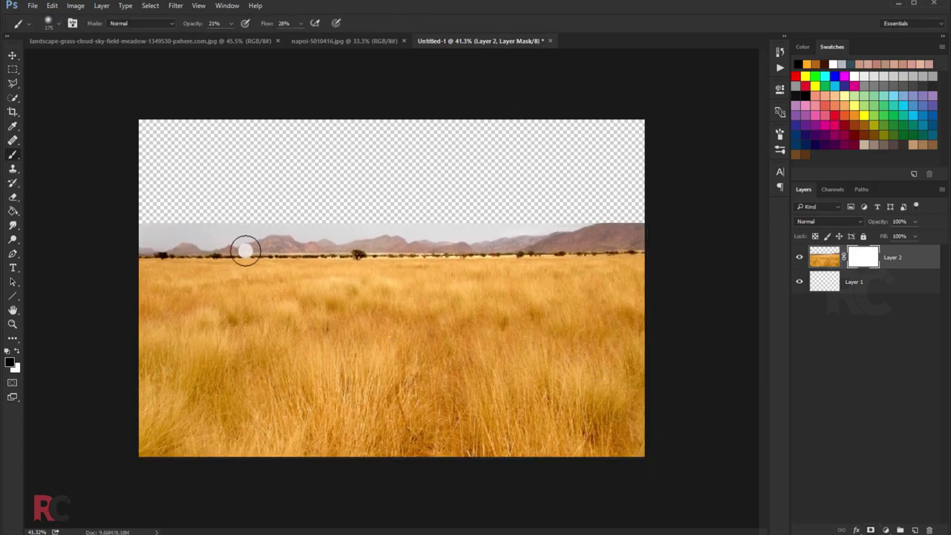
click(852, 283)
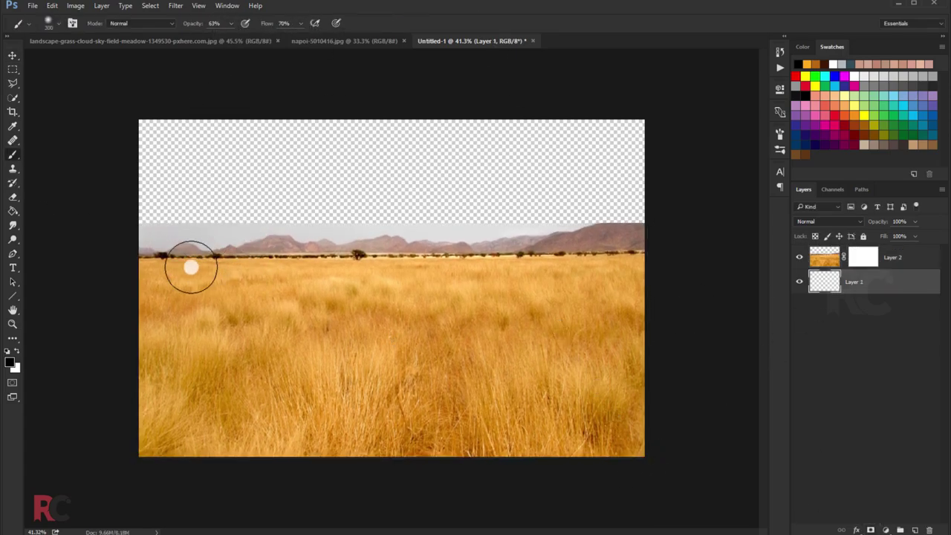
click(13, 212)
click(9, 363)
click(801, 340)
click(453, 328)
Step: Paint black on the field layer's mask to hide its top-left area
key(b)
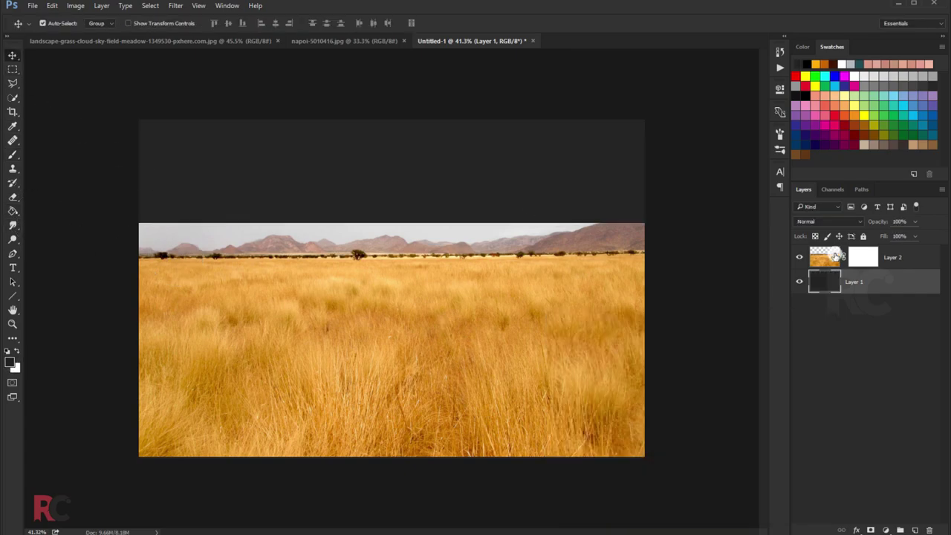
click(862, 257)
mouse_move(141, 189)
mouse_down()
mouse_move(141, 204)
mouse_move(592, 194)
mouse_move(260, 178)
mouse_move(319, 196)
mouse_move(590, 189)
mouse_move(128, 194)
mouse_up()
key(bracketright)
key(bracketright)
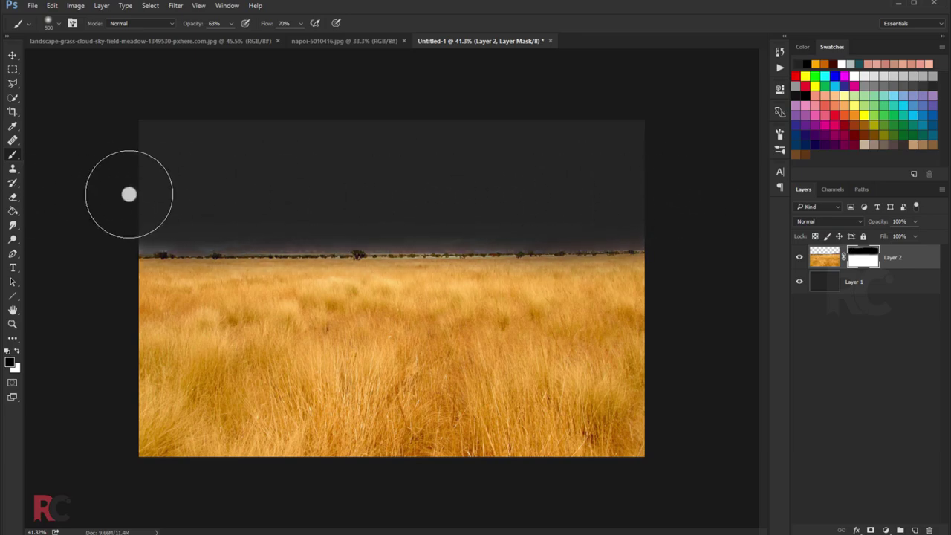
click(800, 257)
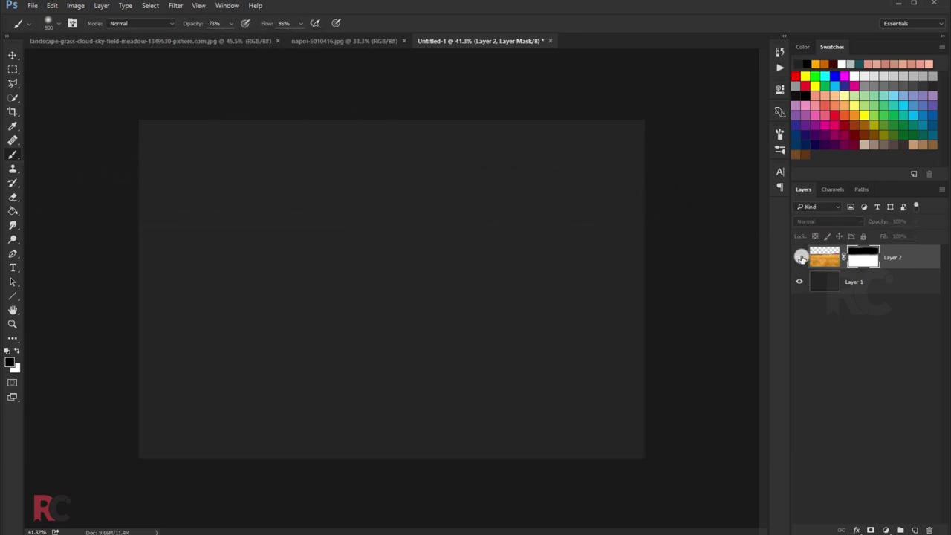
click(799, 257)
Step: Blend the horizon treeline into the dark backdrop across the full width
key(bracketleft)
key(bracketleft)
key(bracketleft)
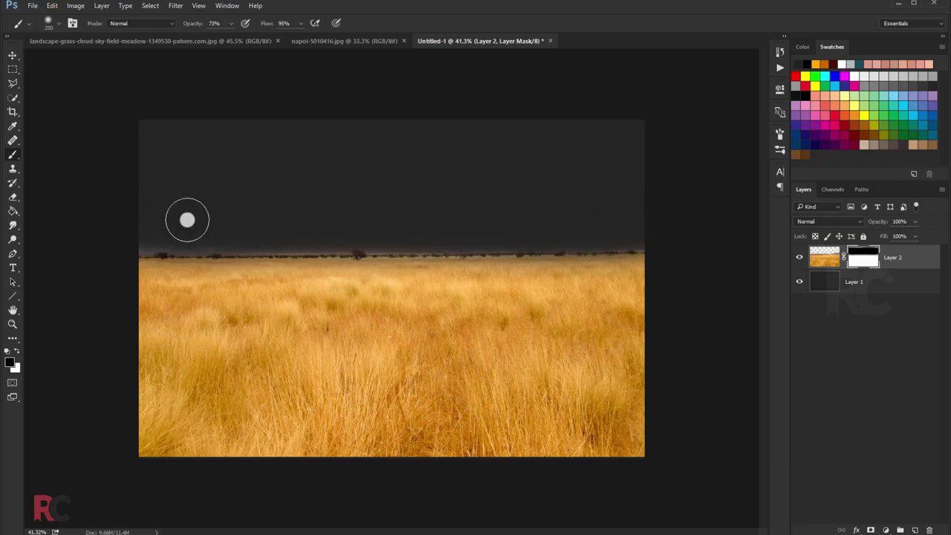
key(bracketright)
key(bracketright)
mouse_move(69, 235)
mouse_down()
mouse_move(639, 221)
mouse_move(169, 222)
mouse_move(611, 234)
mouse_up()
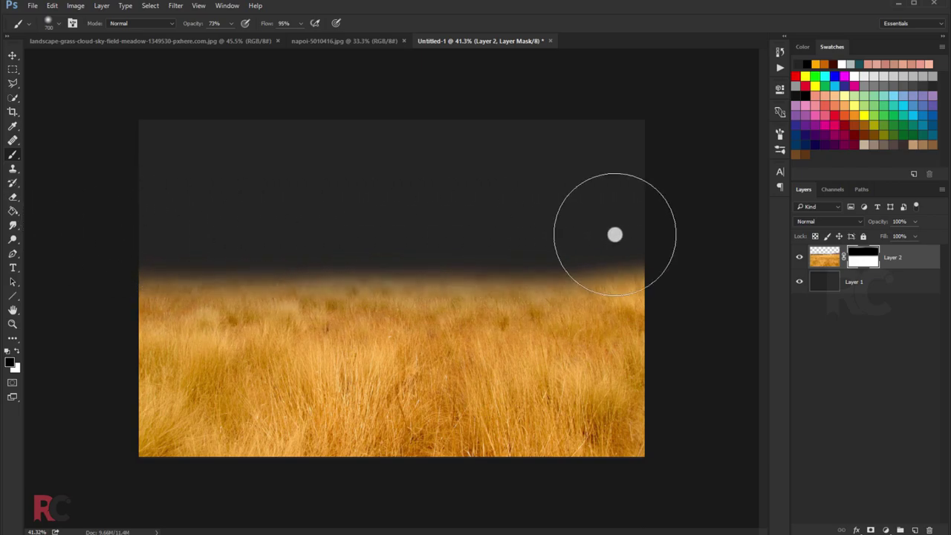
key(bracketleft)
drag(671, 219, 89, 229)
scroll(167, 209, down, 2)
scroll(167, 209, up, 1)
Step: Desaturate the grass with Hue/Saturation at −52, then bring up the harbour sunset photo
click(12, 57)
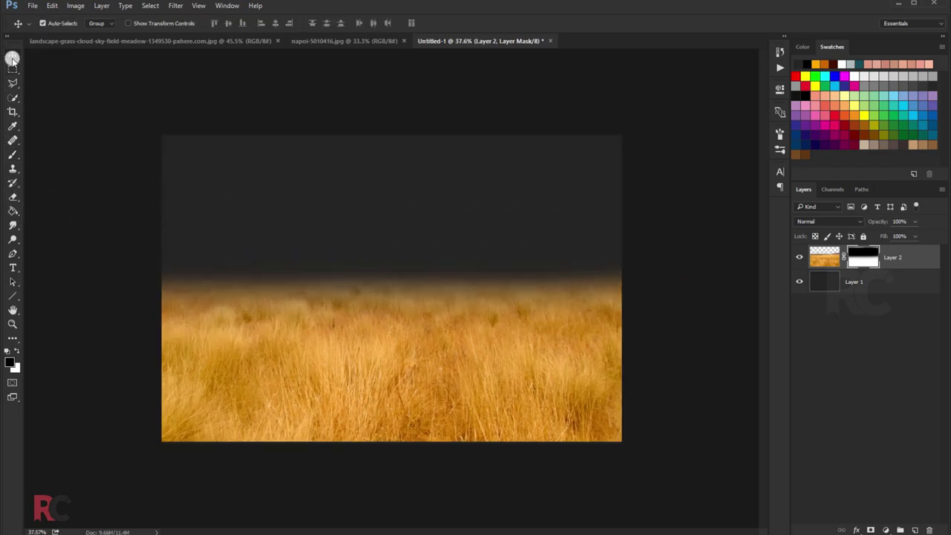
key(ctrl+u)
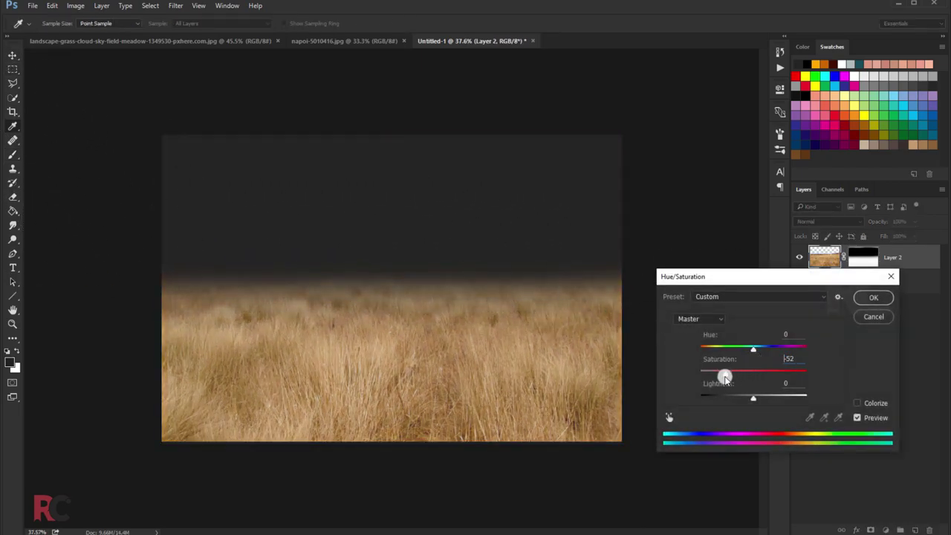
click(874, 297)
click(344, 41)
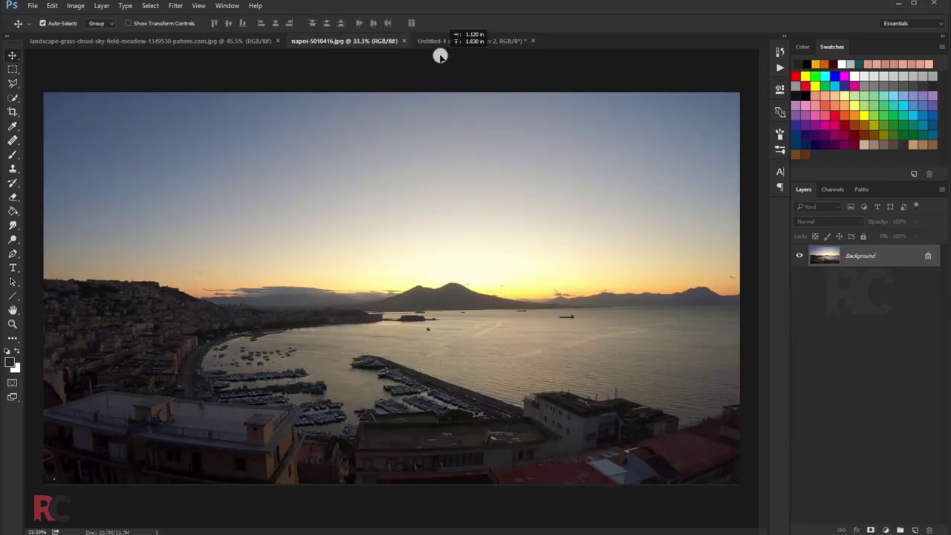
Step: Close the landscape photo and add a Color Lookup layer with the FoggyNight 3DLUT
click(277, 41)
click(885, 529)
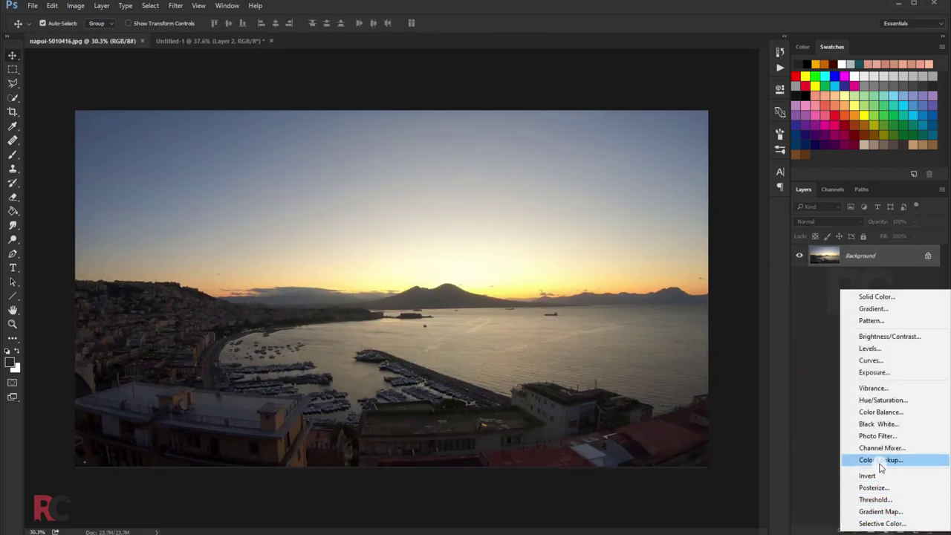
click(882, 460)
click(710, 121)
click(722, 156)
scroll(664, 121, down, 2)
scroll(665, 121, down, 2)
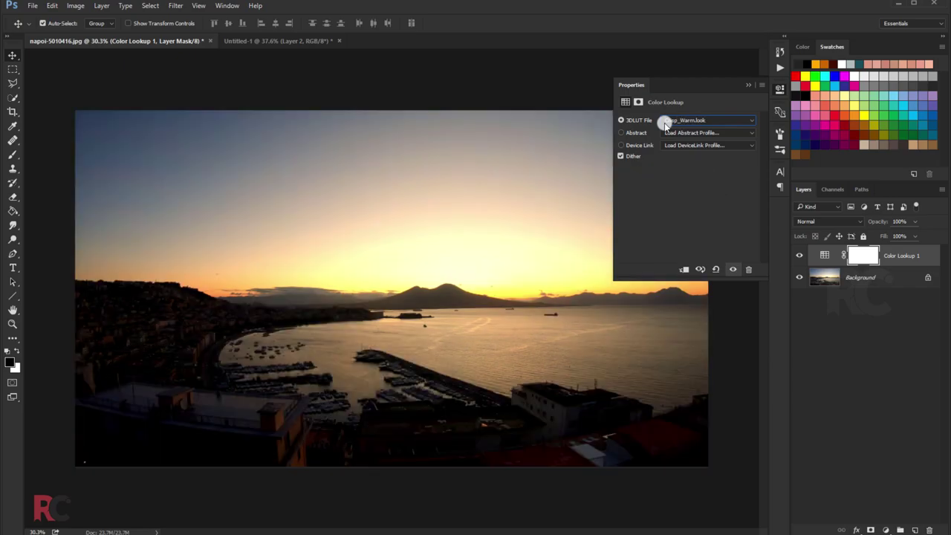
scroll(666, 122, down, 2)
scroll(669, 122, down, 2)
scroll(673, 123, down, 1)
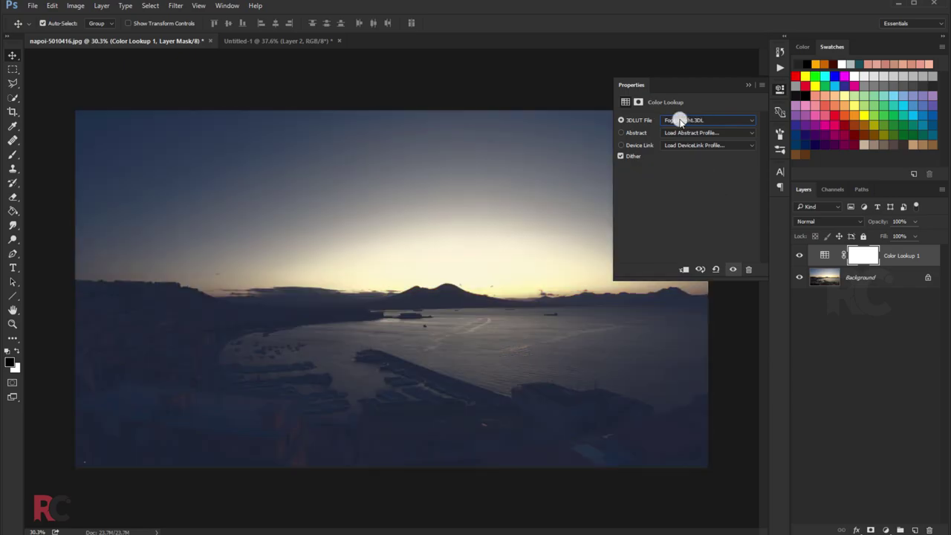
Step: Lower the Color Lookup opacity to 52% and flatten the harbour image
click(799, 254)
click(799, 255)
click(747, 89)
click(915, 222)
drag(916, 235, 894, 236)
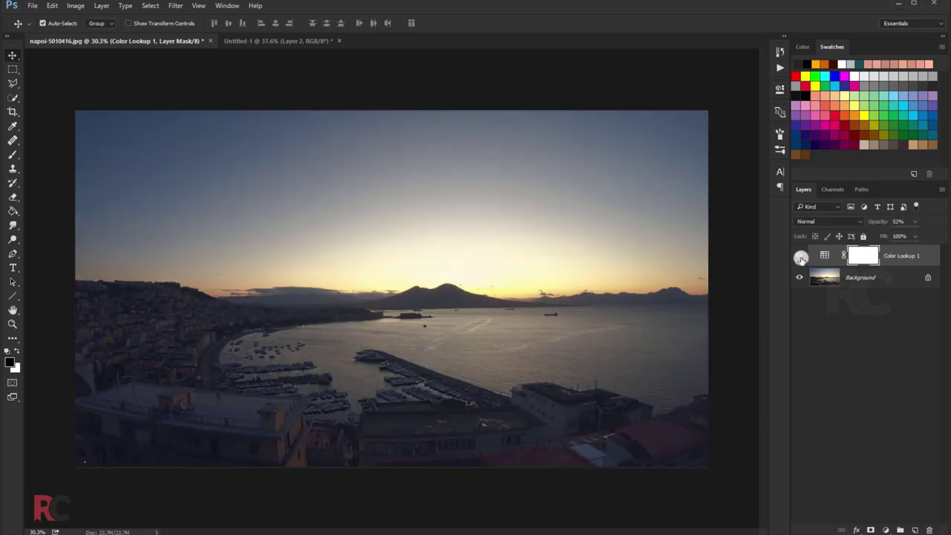
click(102, 5)
click(123, 376)
Step: Bring the harbour photo in as Layer 3 below the grass and fit it to the canvas
drag(297, 191, 490, 235)
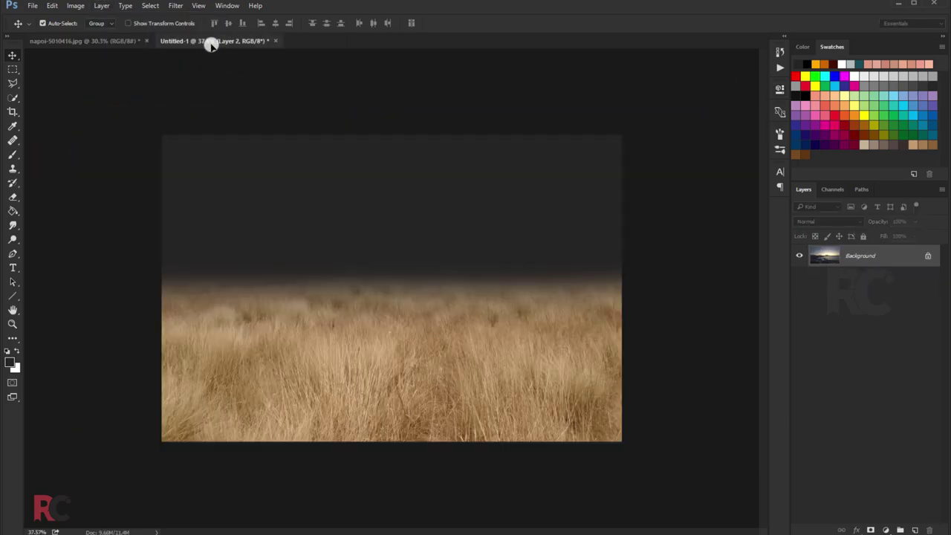
drag(855, 257, 873, 287)
key(ctrl+t)
key(ctrl+0)
drag(490, 269, 388, 257)
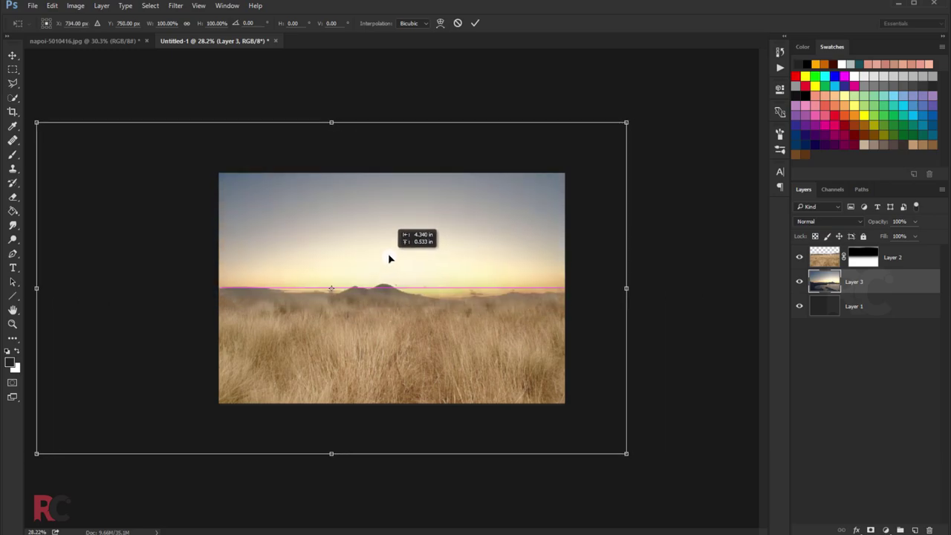
drag(622, 125, 535, 166)
drag(483, 203, 518, 210)
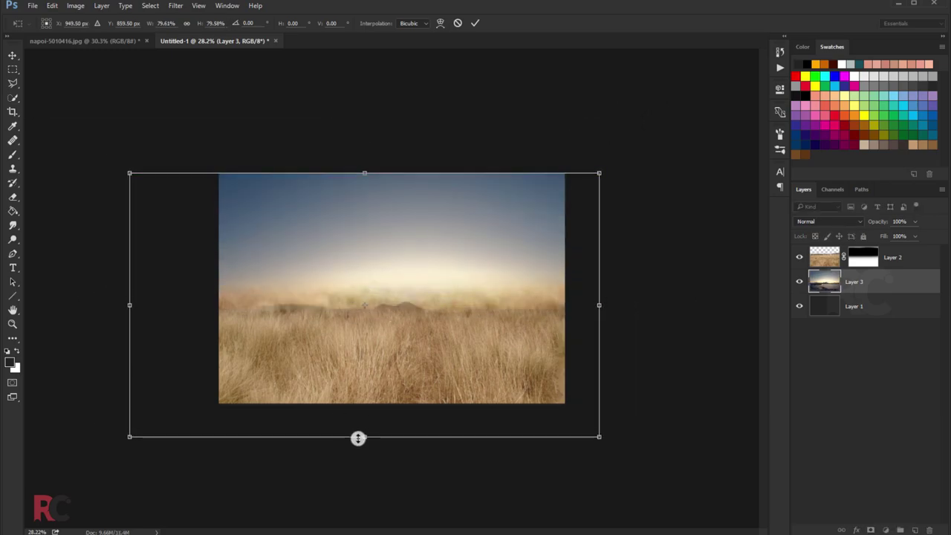
drag(149, 303, 202, 303)
drag(581, 306, 557, 305)
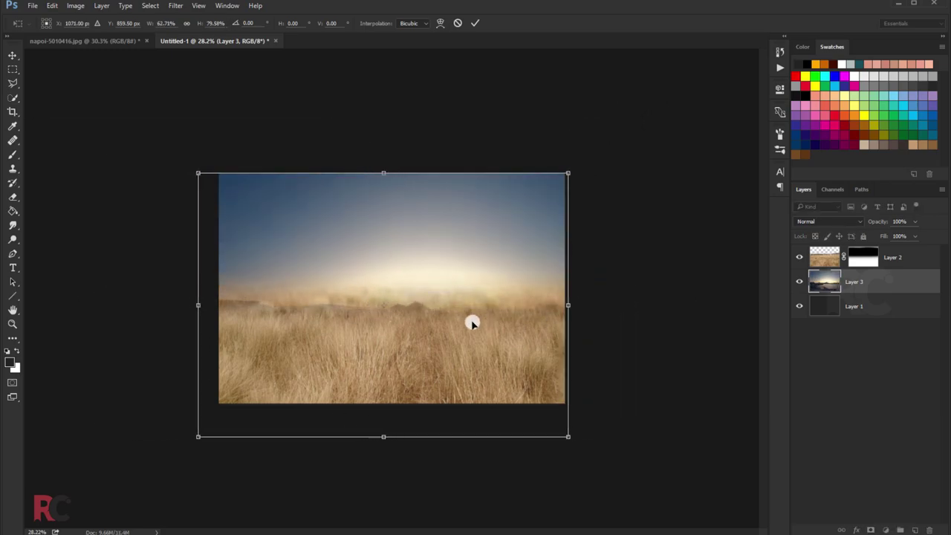
drag(198, 305, 168, 305)
mouse_move(368, 437)
mouse_down()
mouse_move(360, 478)
mouse_move(358, 415)
mouse_up()
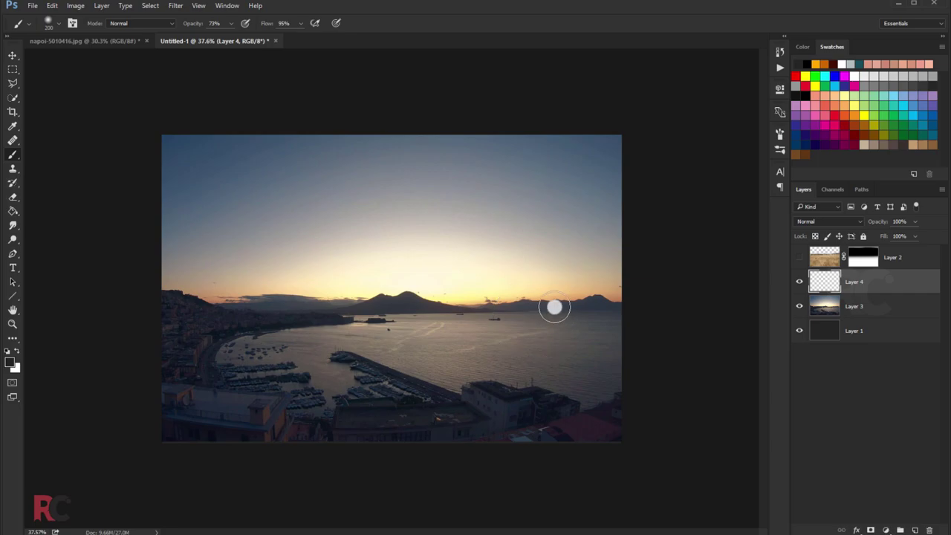
Step: Paint a peach horizon glow on Layer 4 and enlarge it upward
mouse_move(625, 299)
mouse_down()
mouse_move(81, 315)
mouse_move(674, 327)
mouse_move(165, 324)
mouse_up()
click(800, 257)
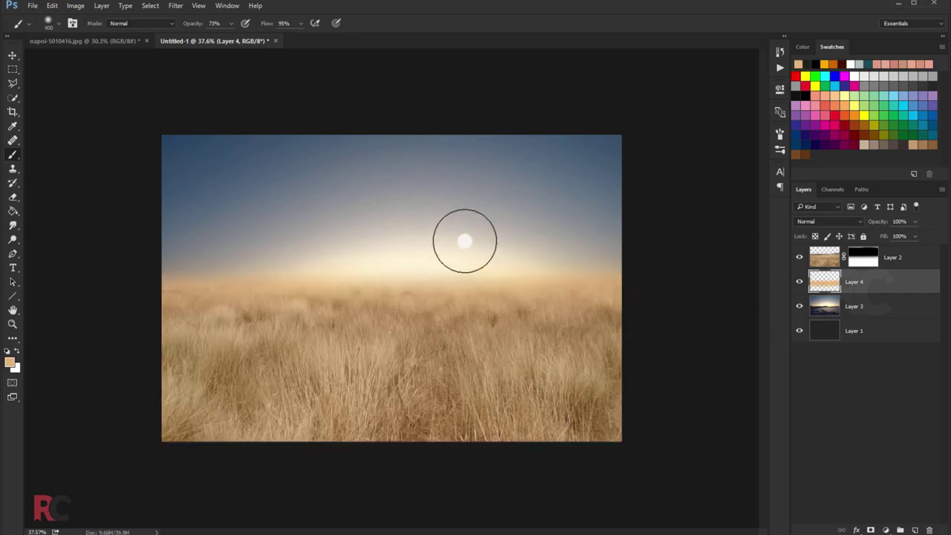
key(v)
key(ctrl+t)
drag(392, 247, 391, 241)
drag(622, 241, 652, 230)
key(Return)
Step: Nudge the sunset sky layer into a slightly higher position on the canvas
scroll(449, 171, up, 1)
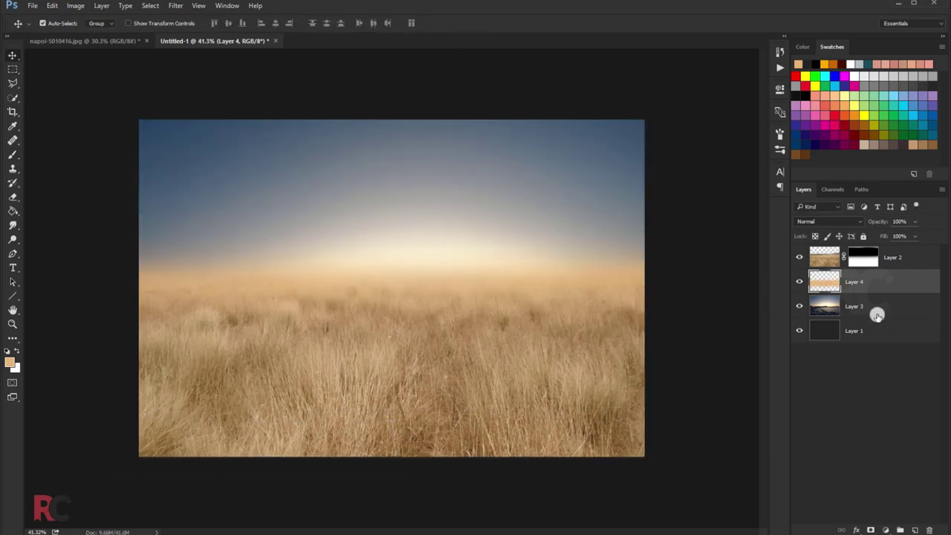
click(878, 316)
key(ctrl+t)
drag(453, 279, 457, 272)
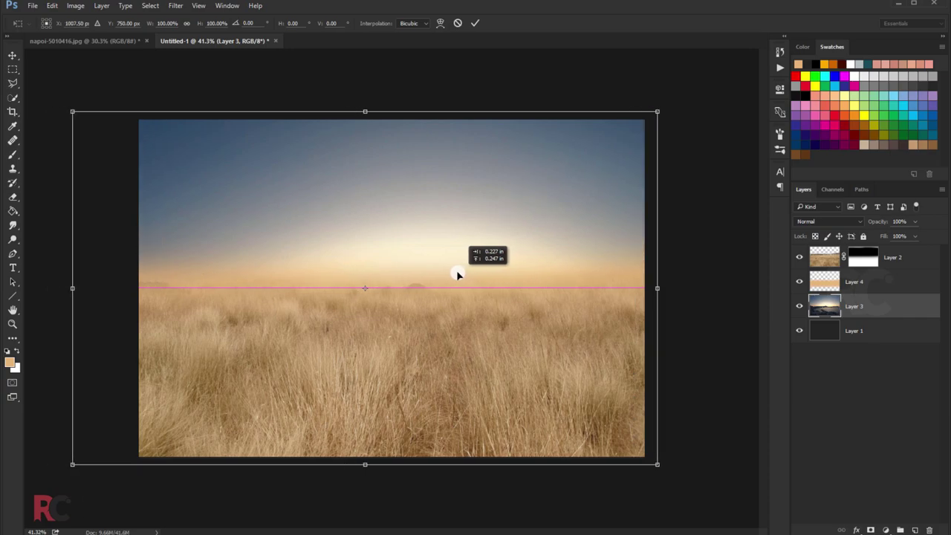
key(Return)
scroll(441, 247, down, 2)
scroll(441, 246, up, 2)
scroll(448, 240, down, 1)
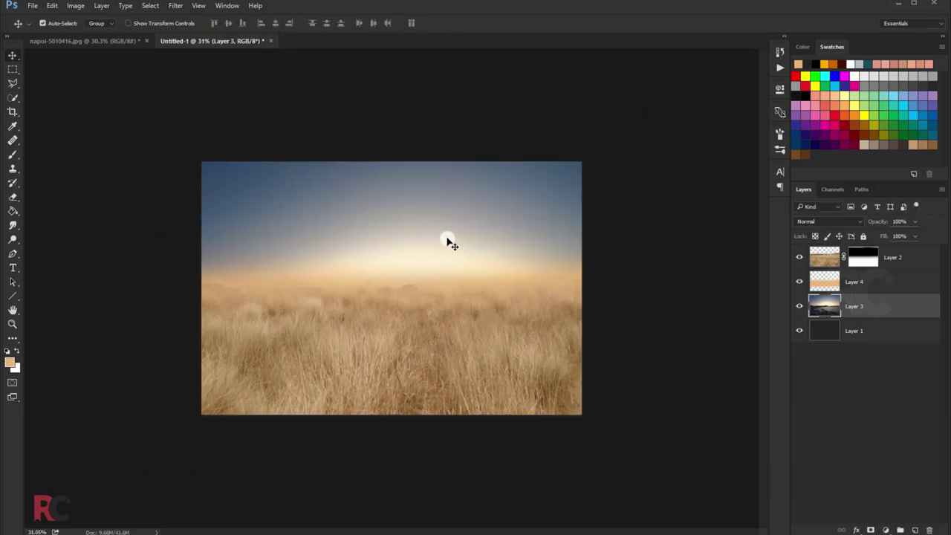
scroll(438, 235, down, 1)
Step: Stretch the sunset sky layer wider from its left edge to fill the canvas
key(ctrl+t)
drag(177, 291, 123, 291)
key(Return)
scroll(357, 258, up, 1)
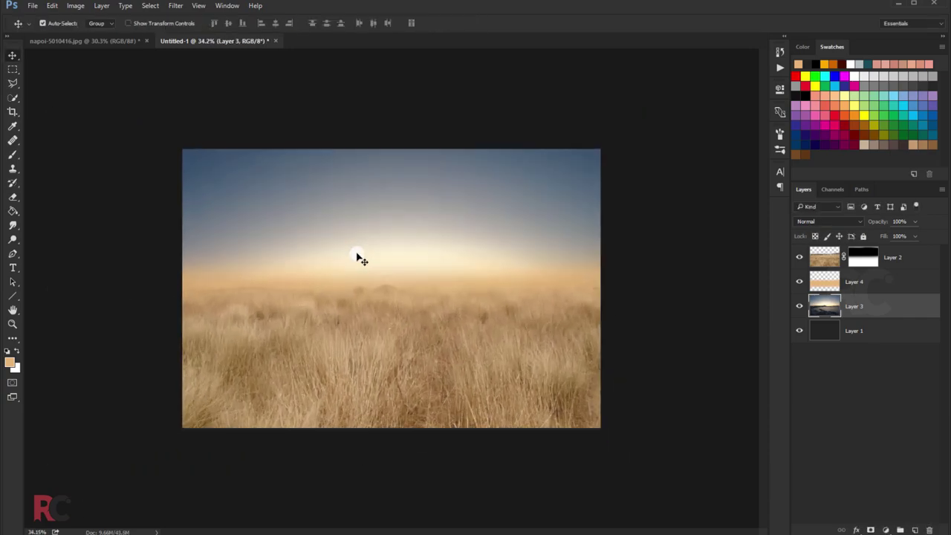
scroll(439, 234, up, 1)
key(ctrl+z)
key(ctrl+z)
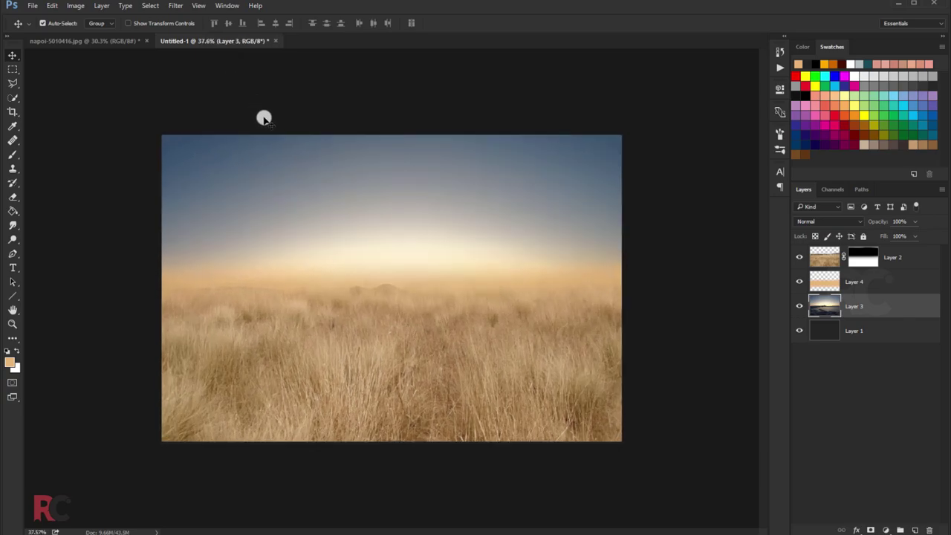
key(ctrl+z)
key(ctrl+z)
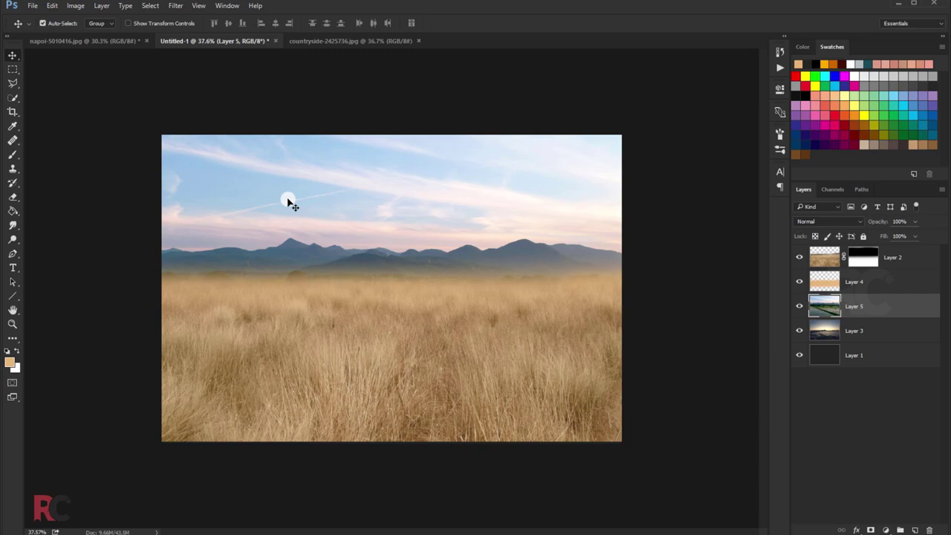
Step: Widen the mountain image on both sides so it spans the canvas
scroll(558, 259, down, 3)
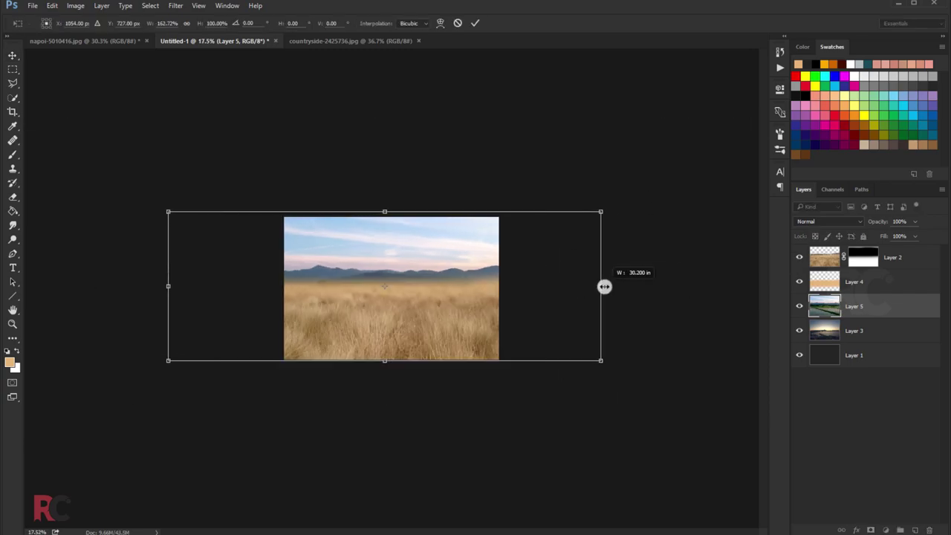
drag(605, 285, 616, 285)
drag(170, 285, 108, 286)
click(478, 23)
key(ctrl+0)
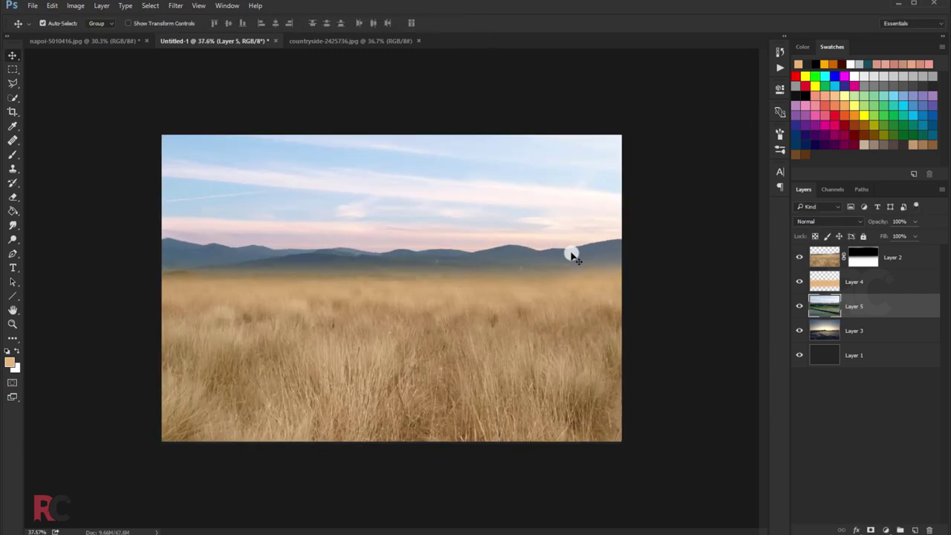
Step: Lower the mountain layer's opacity to 48%
scroll(803, 223, down, 6)
scroll(803, 224, down, 2)
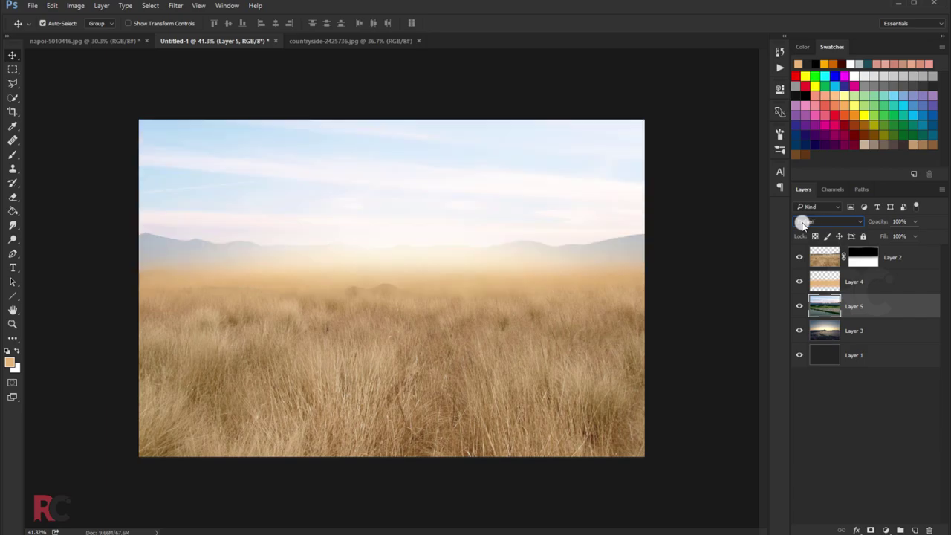
scroll(802, 225, down, 2)
scroll(803, 224, down, 3)
scroll(802, 222, down, 2)
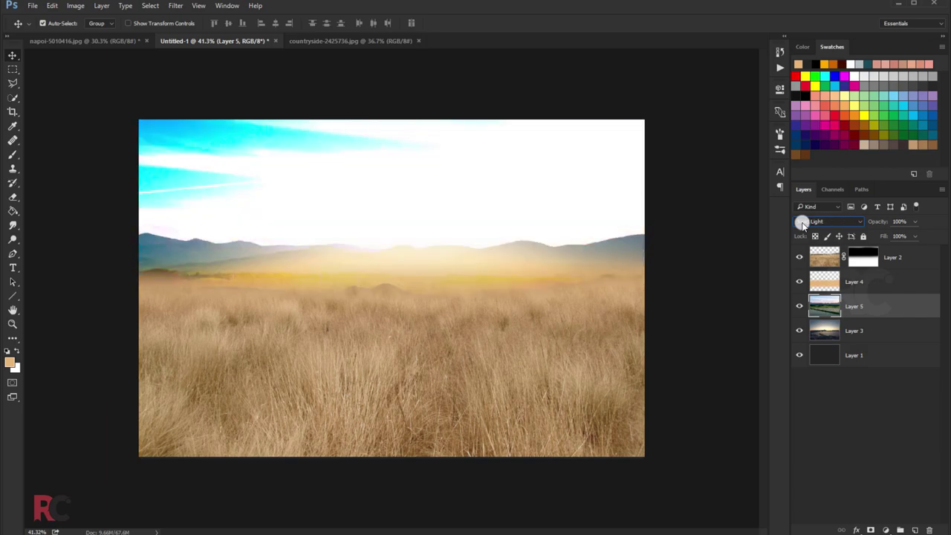
scroll(803, 223, down, 2)
scroll(803, 223, down, 2)
scroll(802, 223, down, 1)
scroll(803, 224, down, 1)
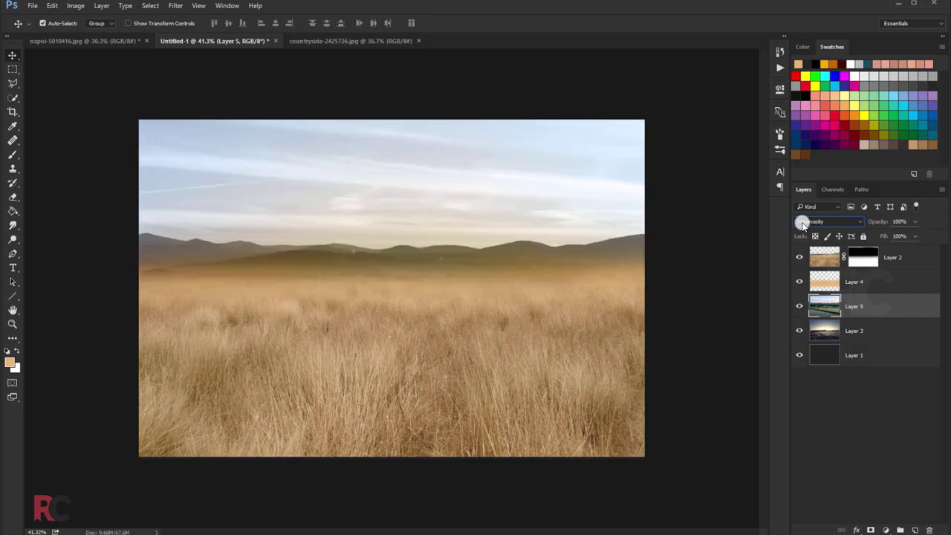
mouse_move(908, 239)
mouse_down()
mouse_move(889, 239)
mouse_move(914, 236)
mouse_up()
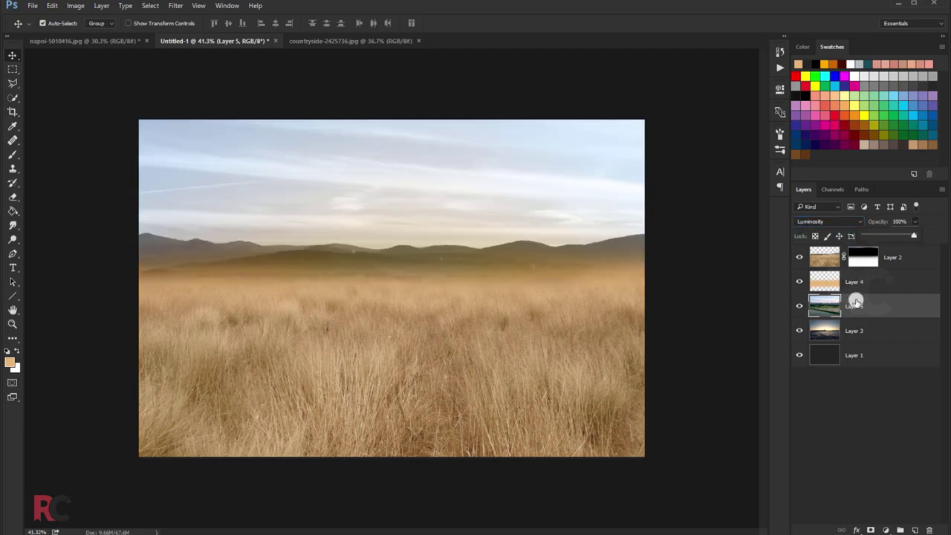
Step: Magic Wand the sky above the mountains and copy it to a new layer
click(13, 97)
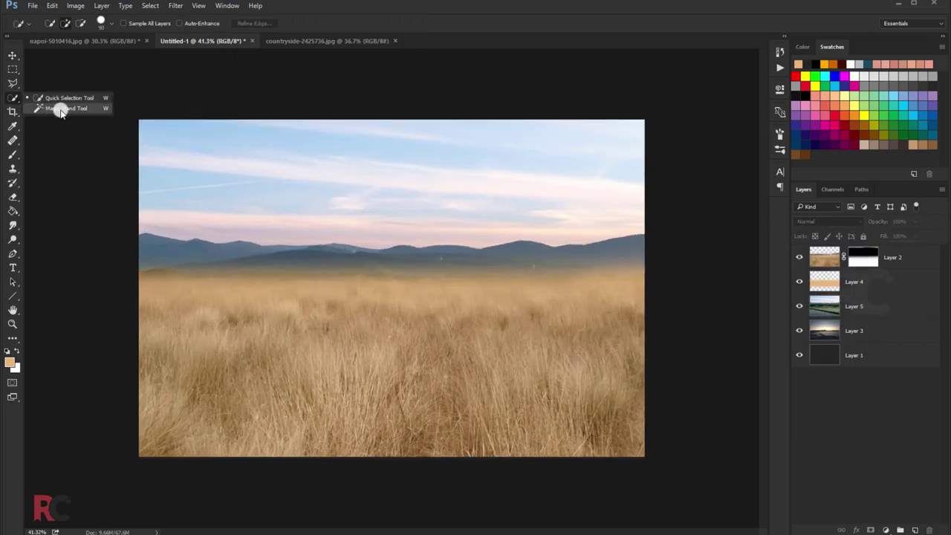
click(57, 106)
click(446, 186)
right_click(434, 203)
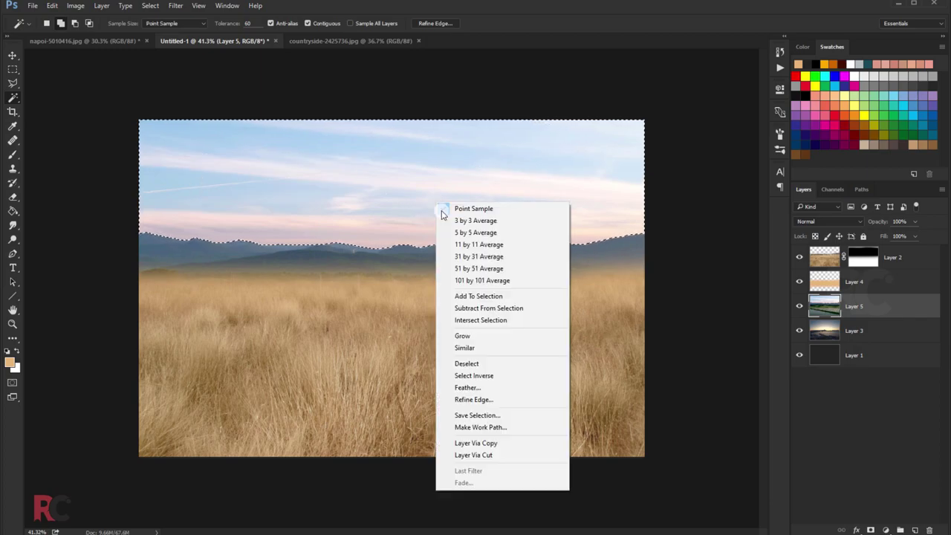
click(457, 440)
Step: Set the copied sky Layer 6 to Multiply blending at 57% opacity
click(13, 55)
key(alt+shift+y)
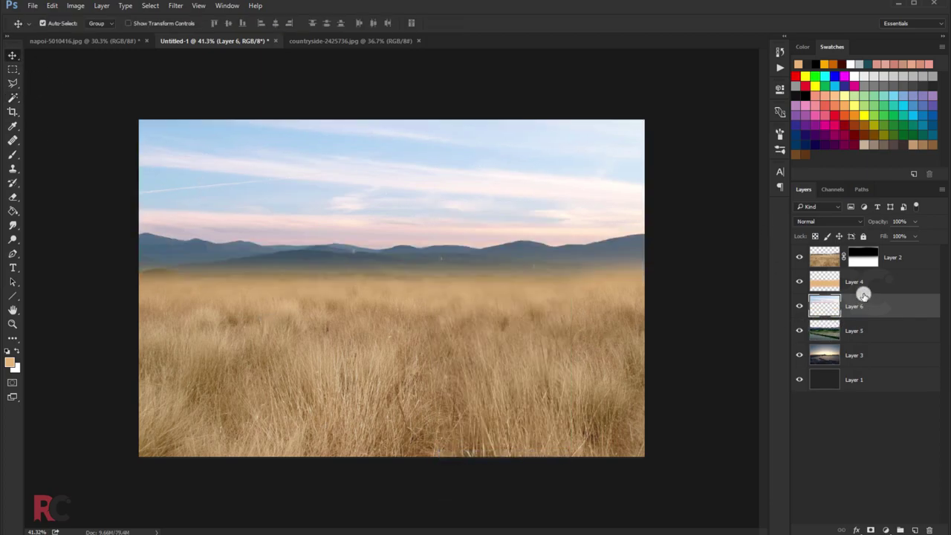
drag(895, 235, 870, 235)
click(828, 222)
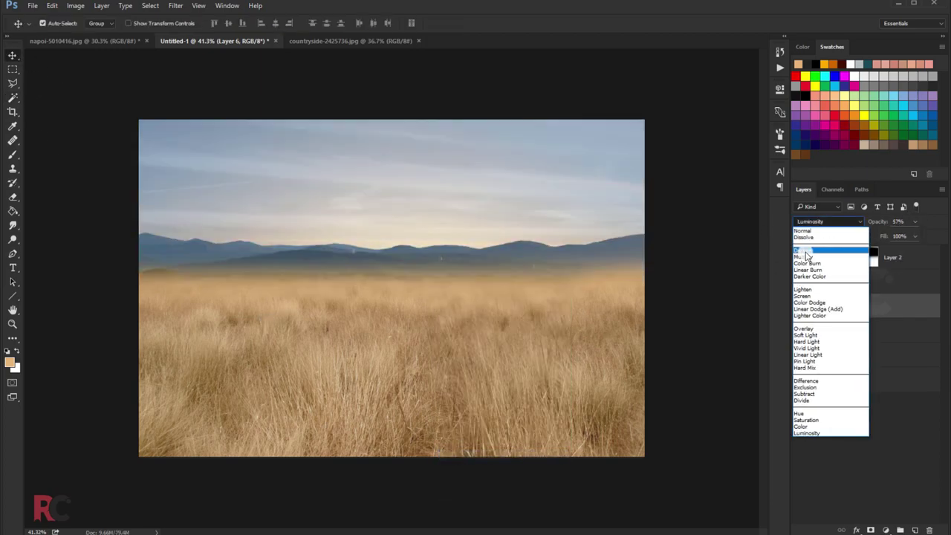
click(806, 253)
Step: Stretch the sky copy layer up to the canvas top, out to the left edge and below the horizon
key(ctrl+t)
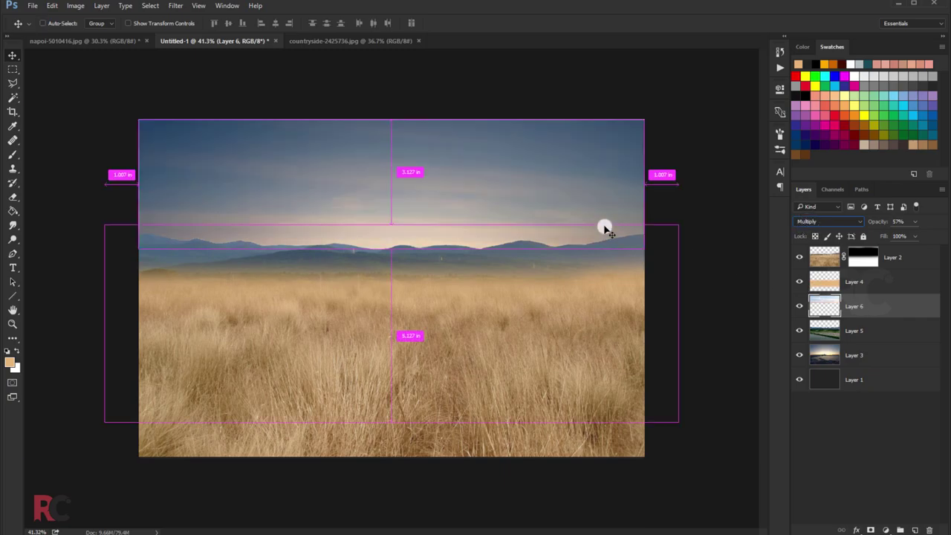
drag(392, 119, 391, 111)
drag(139, 180, 132, 180)
key(Return)
key(ctrl+plus)
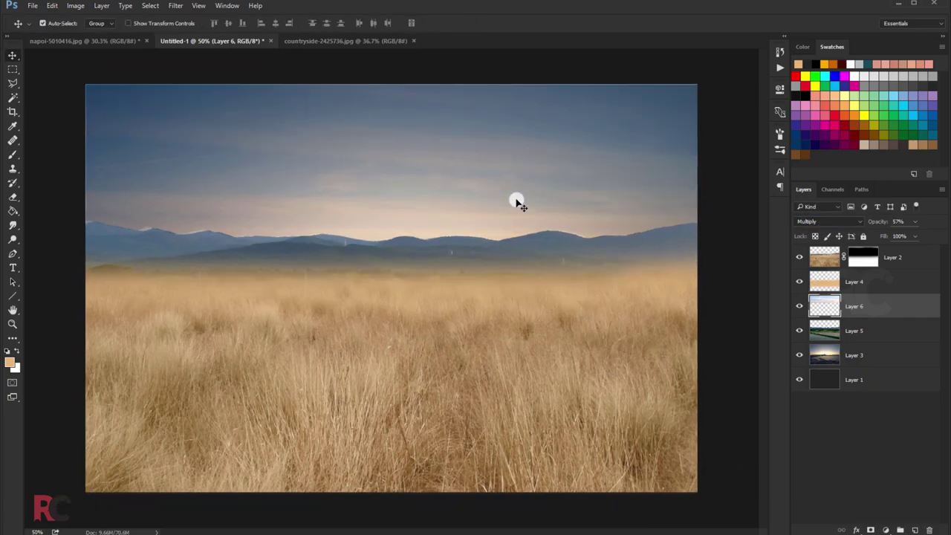
key(ctrl+t)
drag(391, 244, 373, 319)
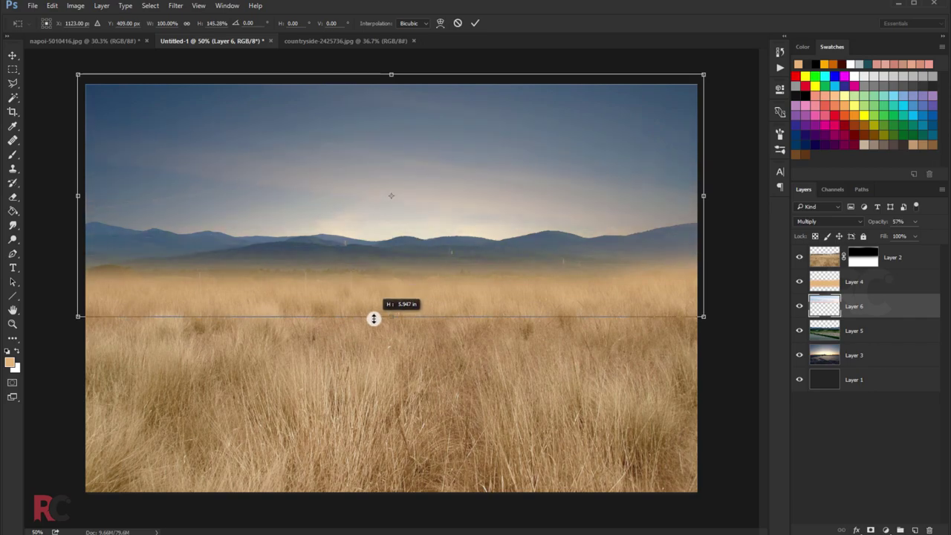
key(Return)
key(ctrl+z)
key(ctrl+z)
key(ctrl+0)
key(ctrl+t)
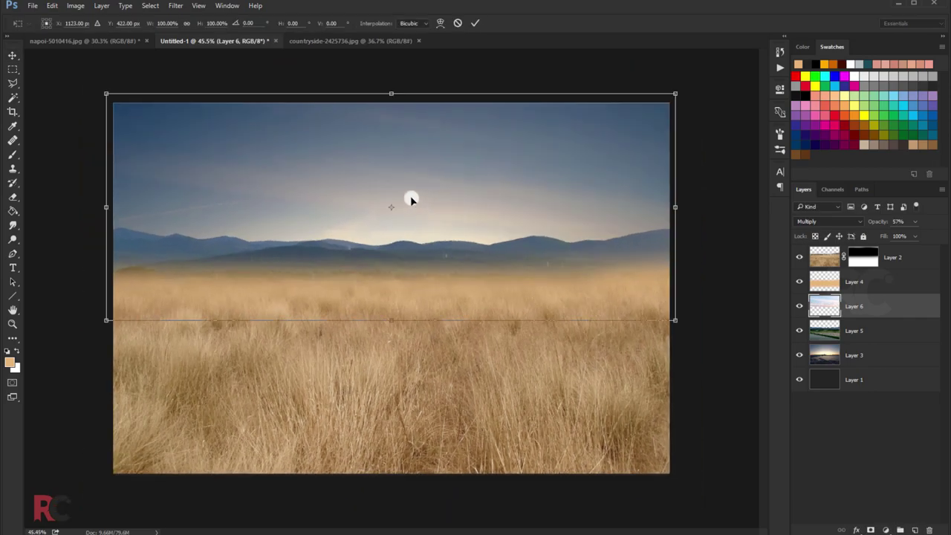
key(Return)
Step: Nudge the mountain layer down and stretch it over the top strip of the canvas
click(817, 331)
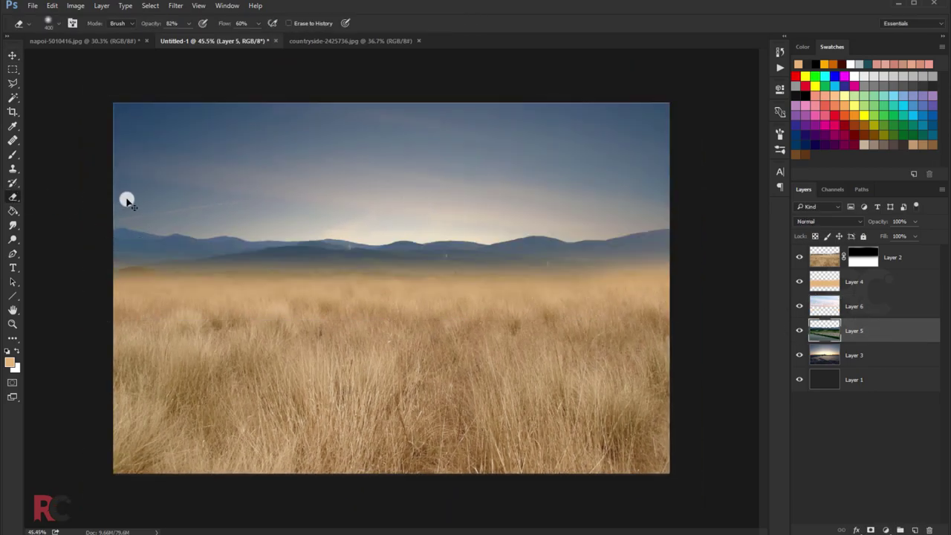
key(ctrl+t)
key(ctrl+0)
key(ctrl+minus)
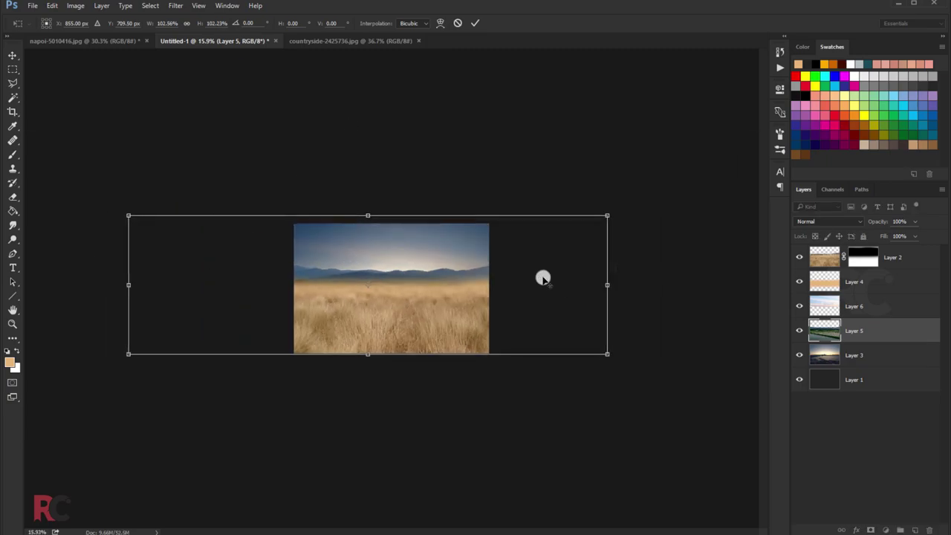
key(Return)
key(ctrl+0)
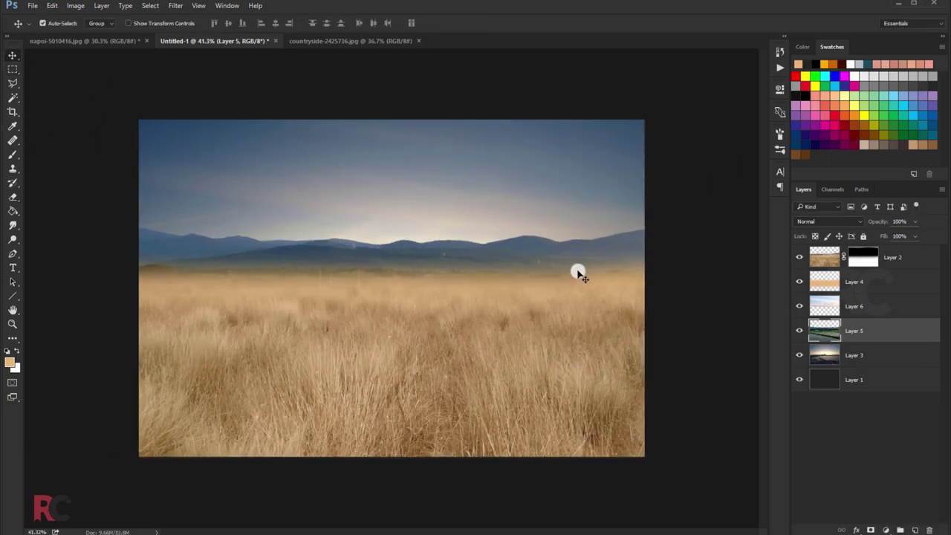
key(shift+Down)
key(shift+Down)
key(shift+Down)
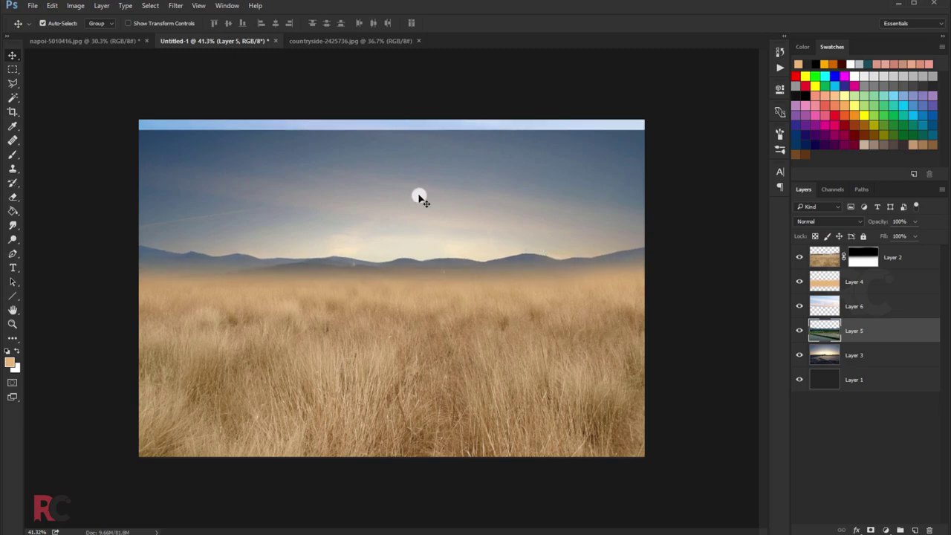
key(ctrl+t)
key(ctrl+minus)
key(Return)
key(ctrl+t)
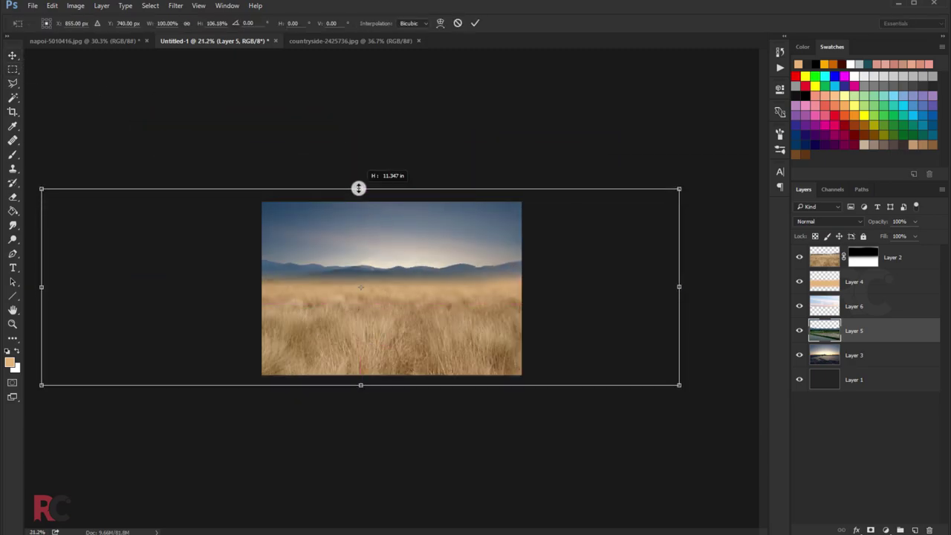
drag(378, 216, 386, 242)
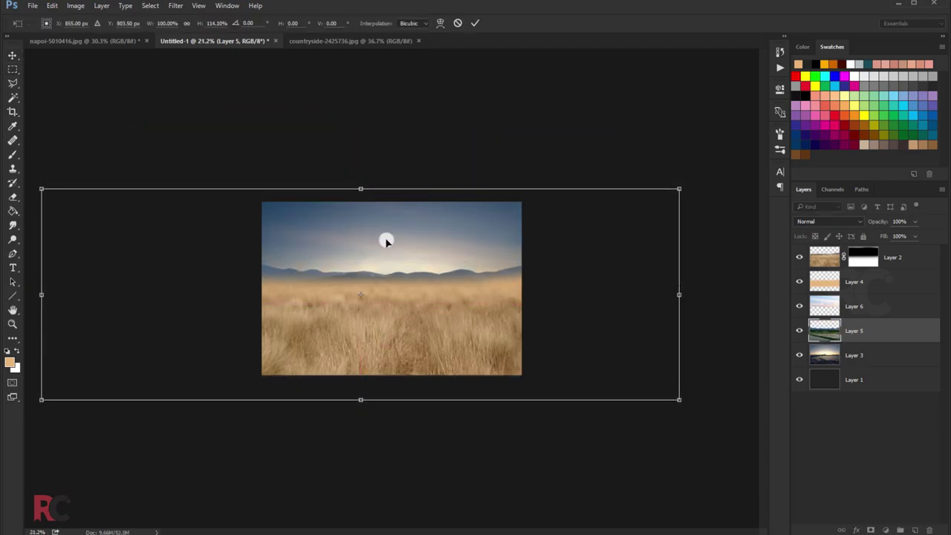
key(Return)
Step: Close the countryside image, then toggle Layer 4 to check the horizon haze
click(335, 40)
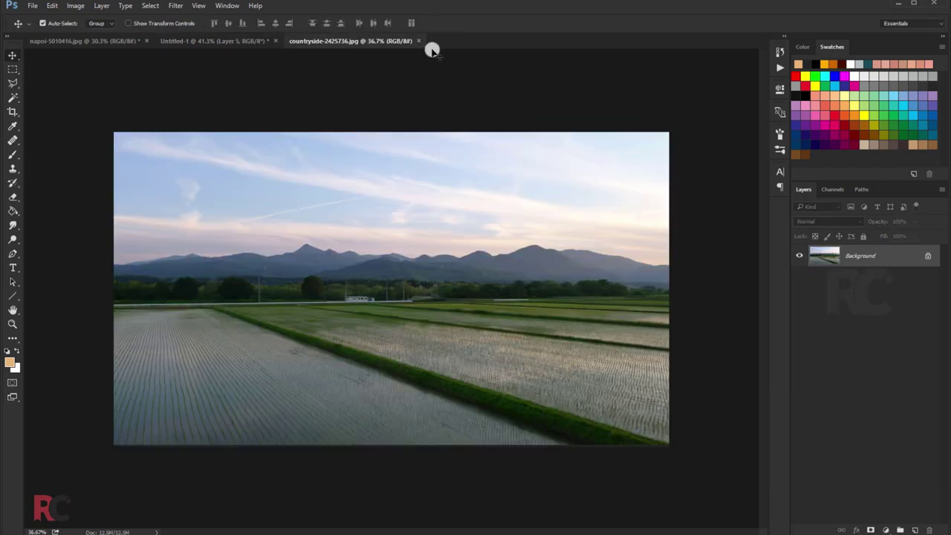
click(418, 41)
click(854, 306)
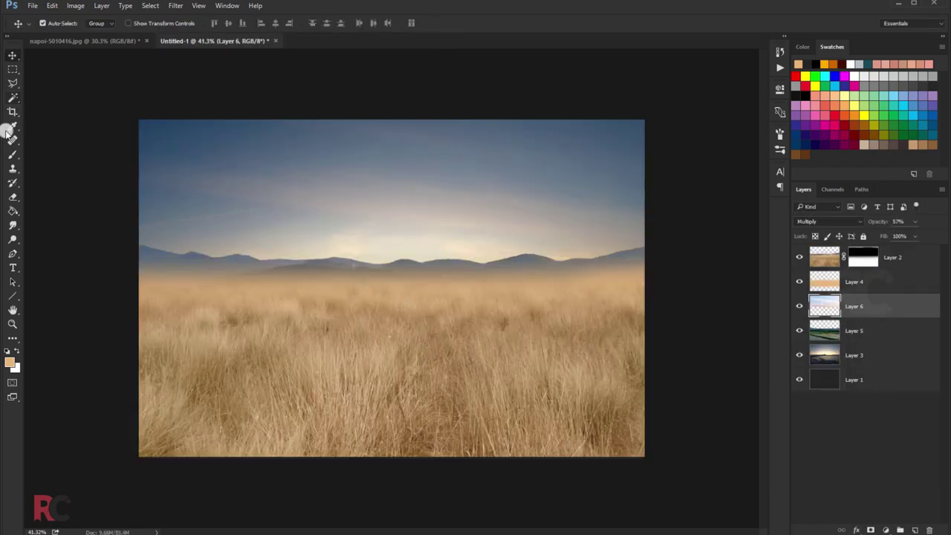
click(12, 139)
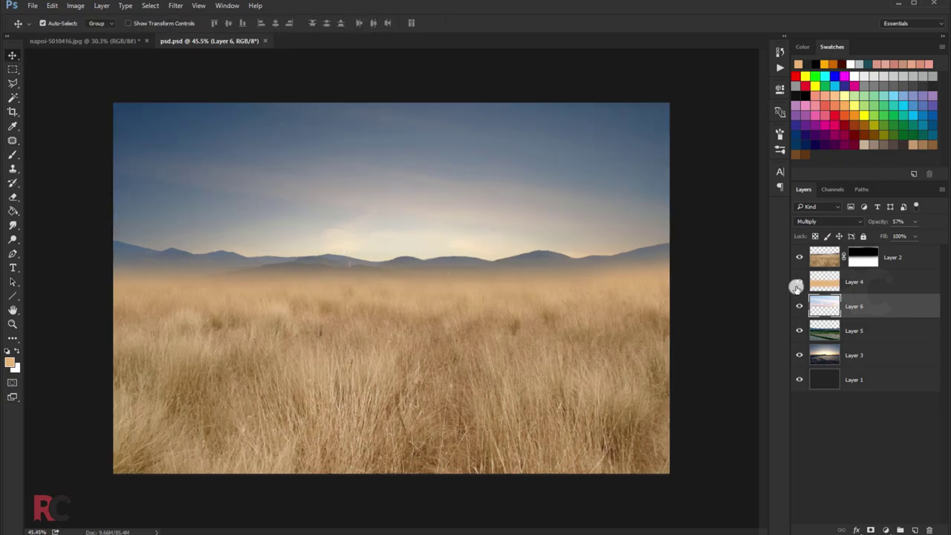
click(798, 283)
click(799, 282)
click(826, 282)
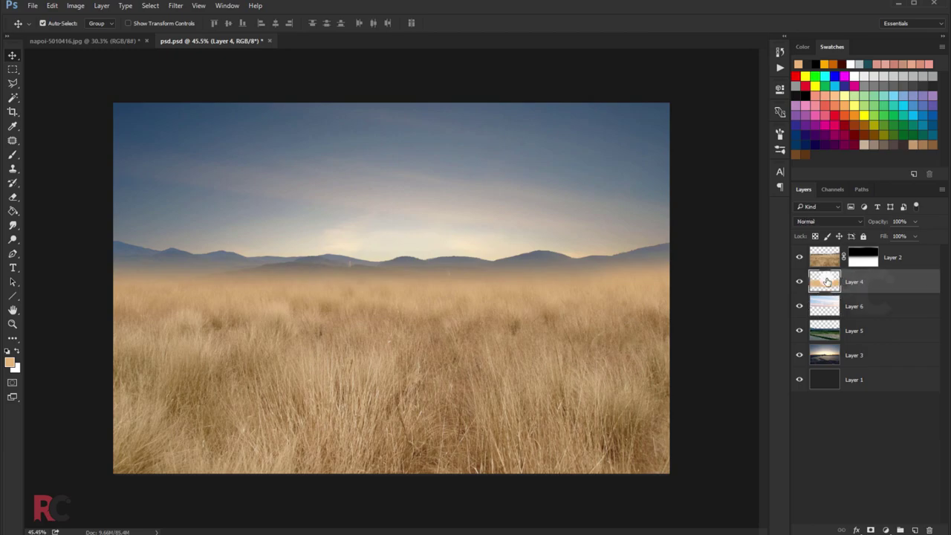
click(623, 317)
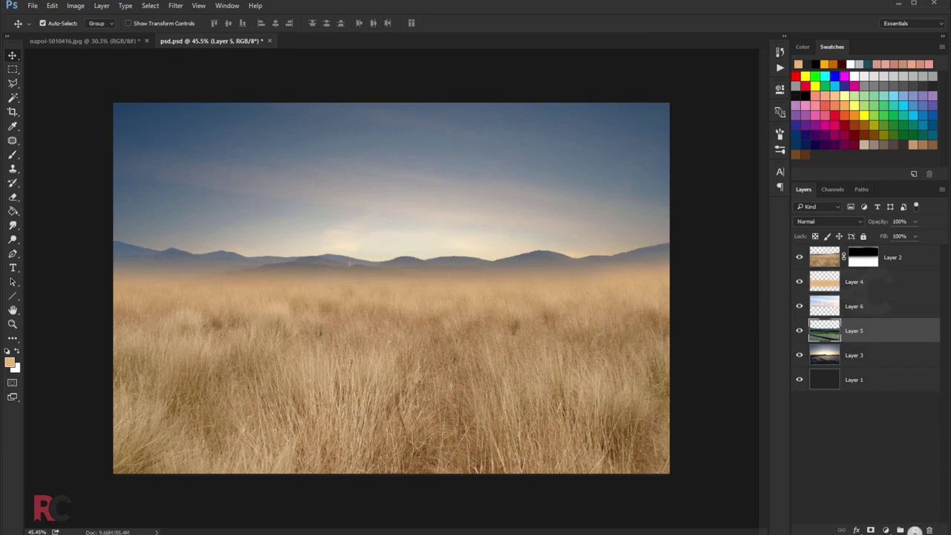
Step: Paint dark brown haze along the horizon on a clipped layer, faded to about half opacity
click(10, 363)
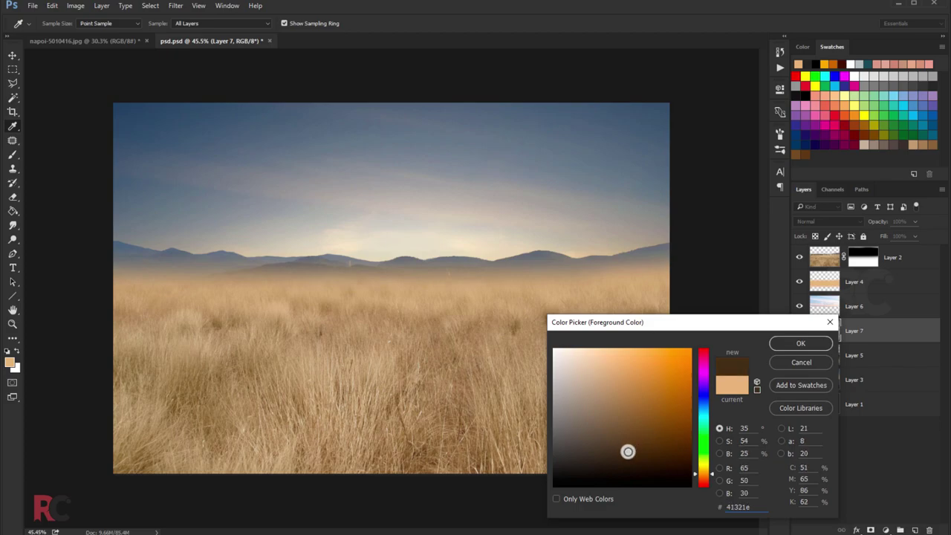
click(802, 343)
key(b)
mouse_move(505, 217)
mouse_down()
mouse_move(324, 234)
mouse_move(193, 223)
mouse_up()
right_click(880, 331)
click(788, 287)
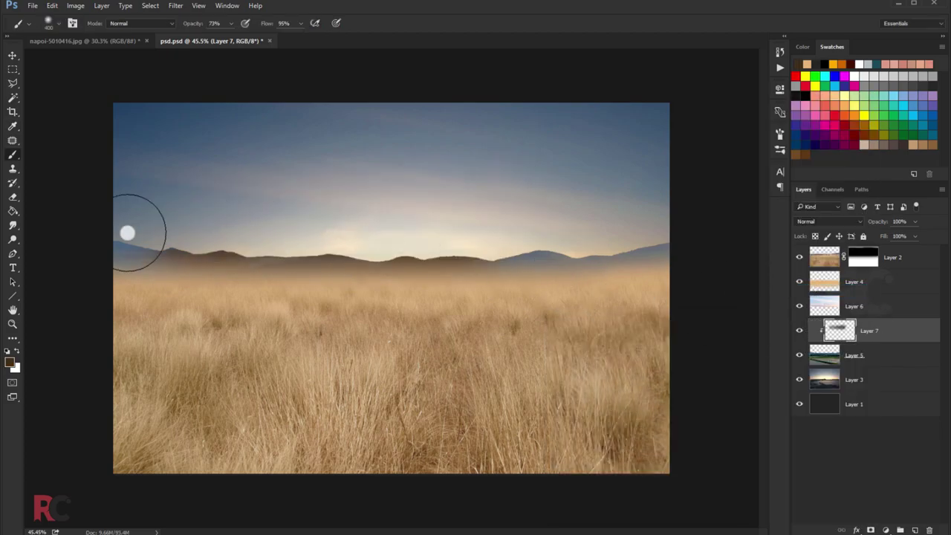
drag(127, 233, 690, 242)
drag(899, 236, 891, 237)
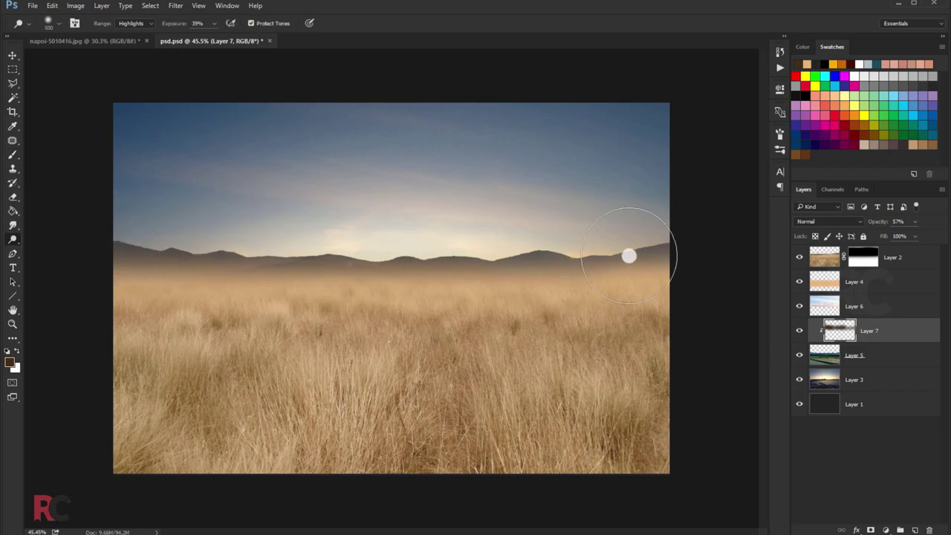
click(799, 331)
click(799, 330)
Step: Merge the haze layer into the landscape layer (Layer 5)
scroll(255, 200, down, 2)
key(v)
scroll(659, 307, up, 1)
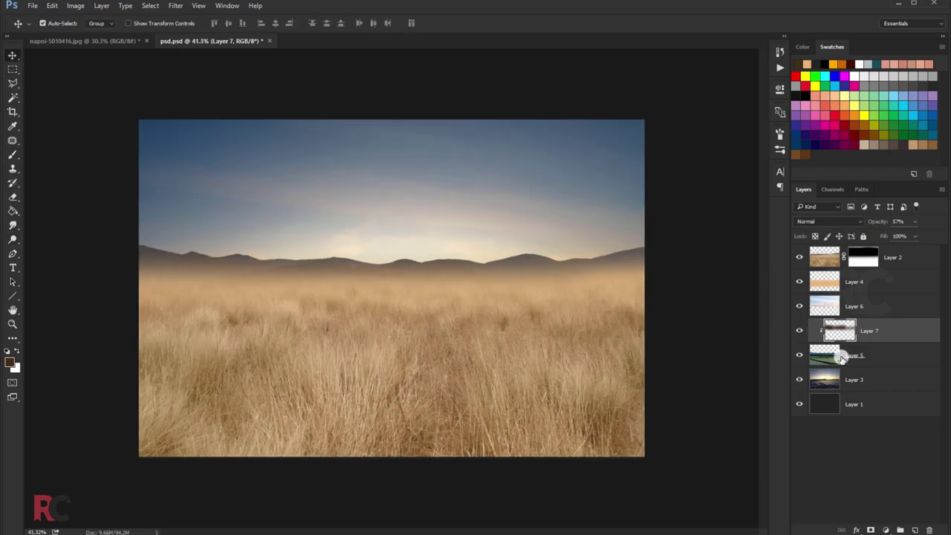
drag(842, 358, 840, 368)
key(ctrl+e)
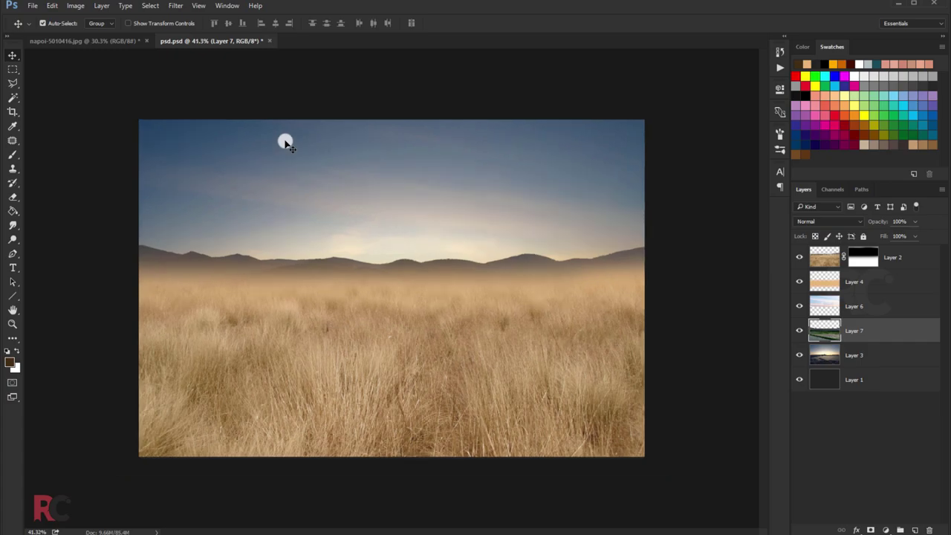
Step: Apply the grass layer's mask permanently and stretch the grass up toward the horizon
click(855, 257)
right_click(862, 257)
click(848, 284)
key(ctrl+t)
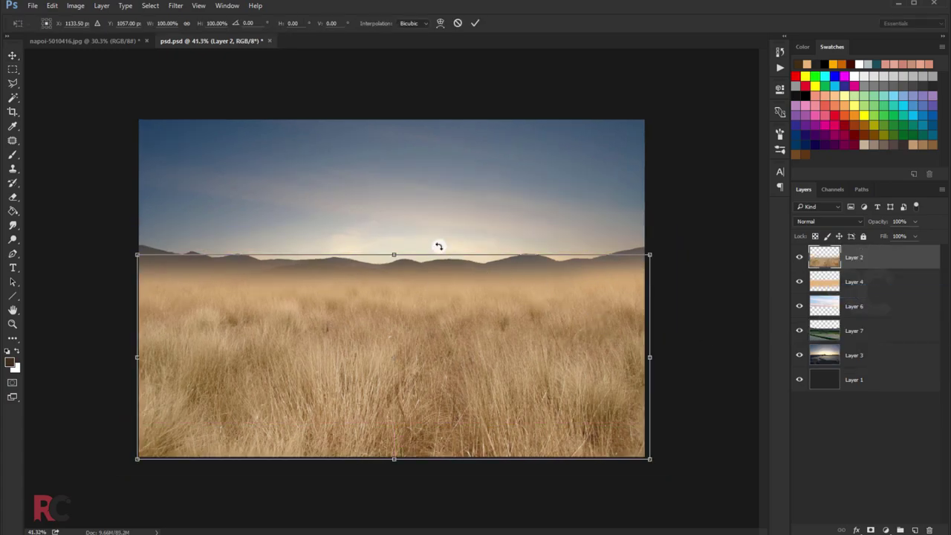
drag(393, 257, 398, 234)
key(Return)
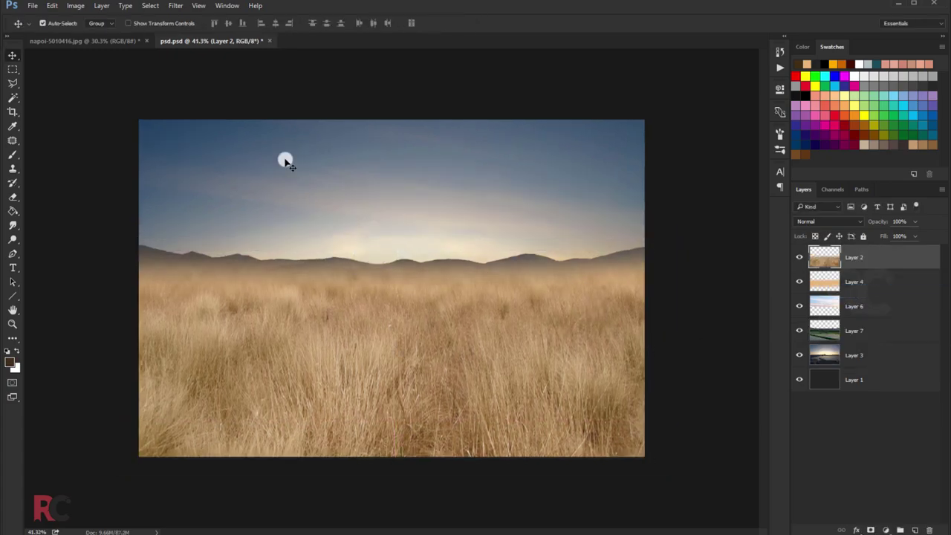
click(853, 349)
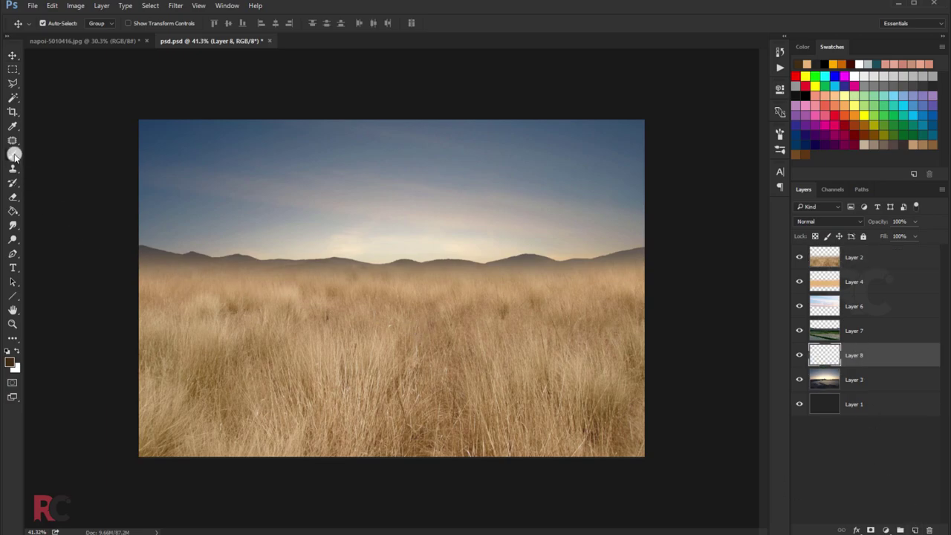
Step: Set Layer 8 to Color Dodge and pick a darkened glow colour sampled from the grass
click(13, 155)
click(9, 362)
click(859, 130)
click(795, 339)
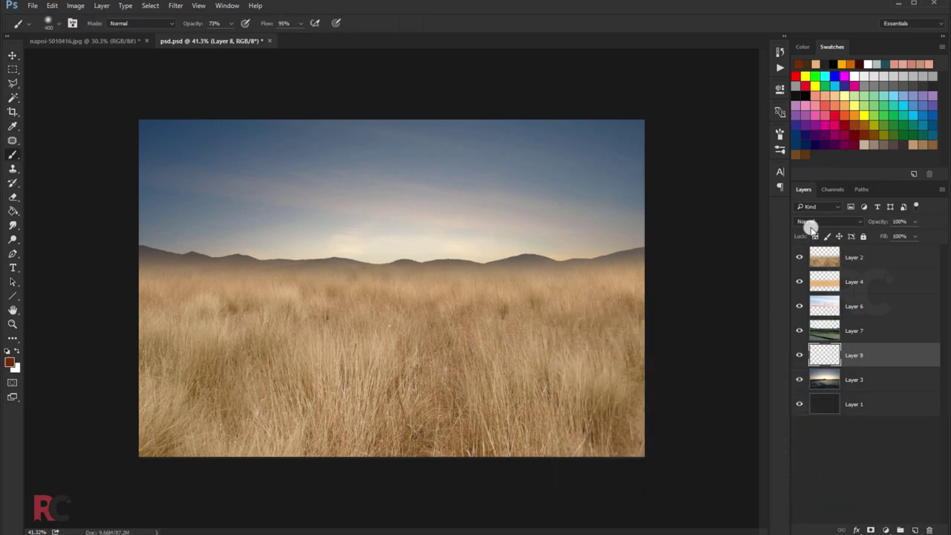
click(812, 227)
click(818, 349)
click(9, 362)
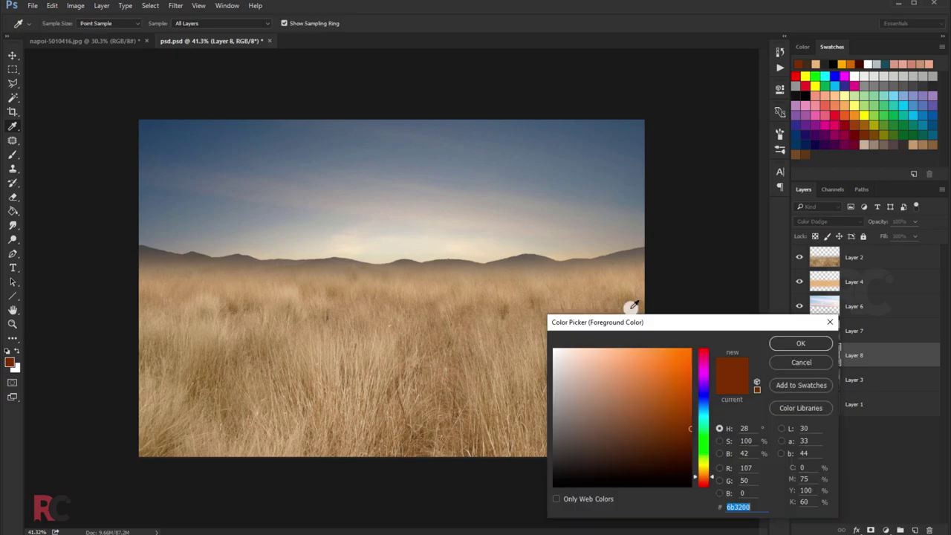
drag(873, 133, 434, 385)
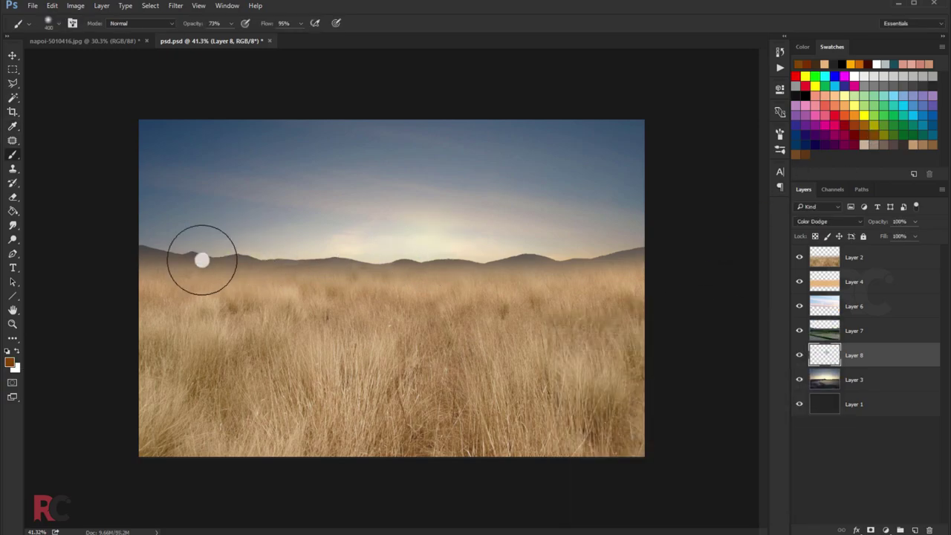
click(677, 450)
click(798, 344)
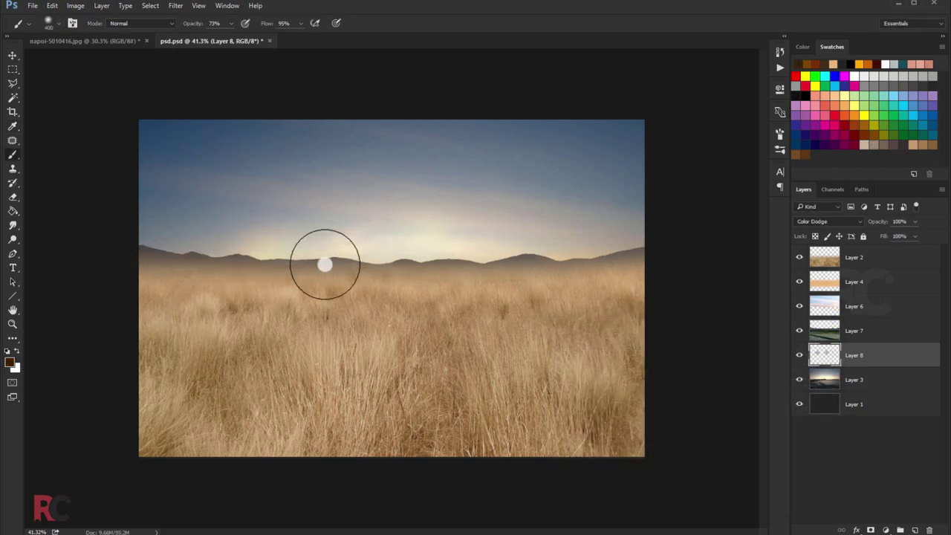
Step: Reposition and widen the glow layer along the horizon
key(v)
key(ctrl+t)
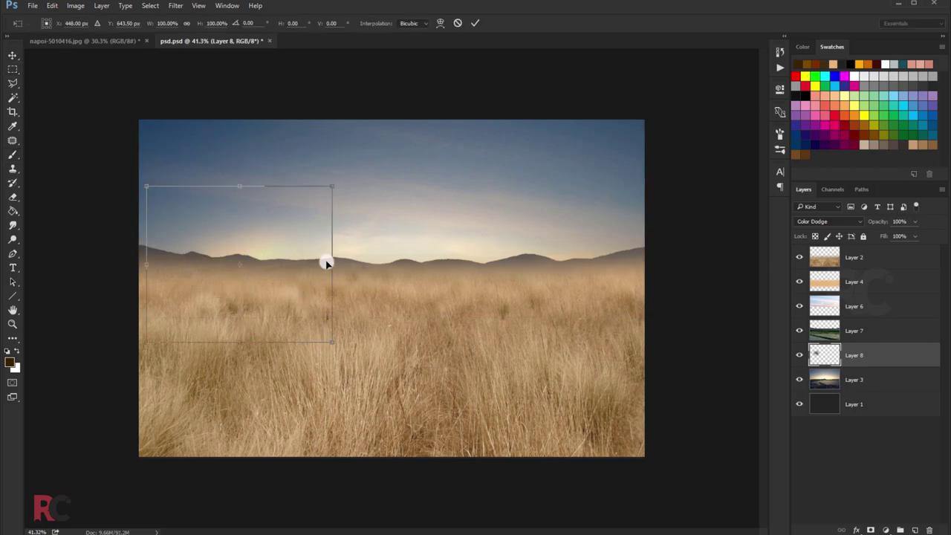
mouse_move(322, 260)
mouse_down()
mouse_move(475, 278)
mouse_move(472, 293)
mouse_up()
scroll(471, 293, down, 3)
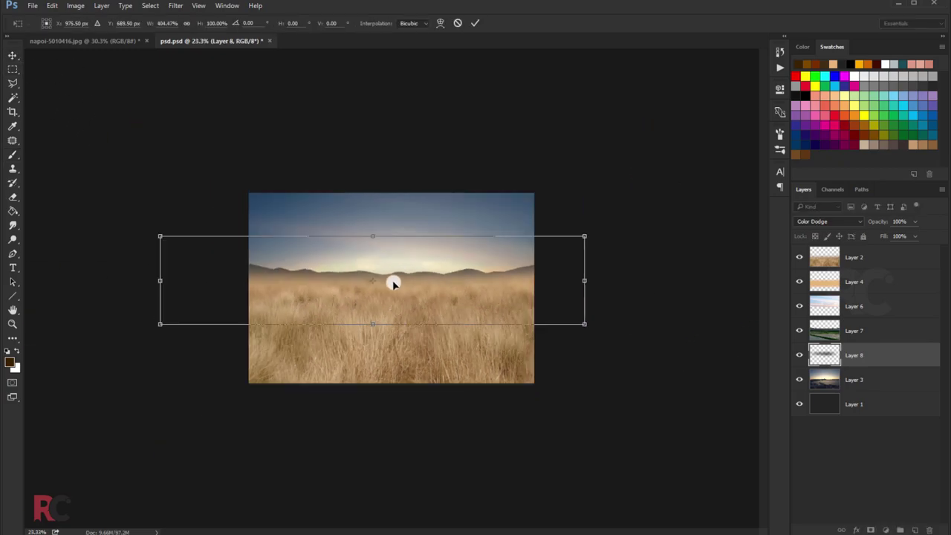
key(Return)
scroll(395, 238, up, 3)
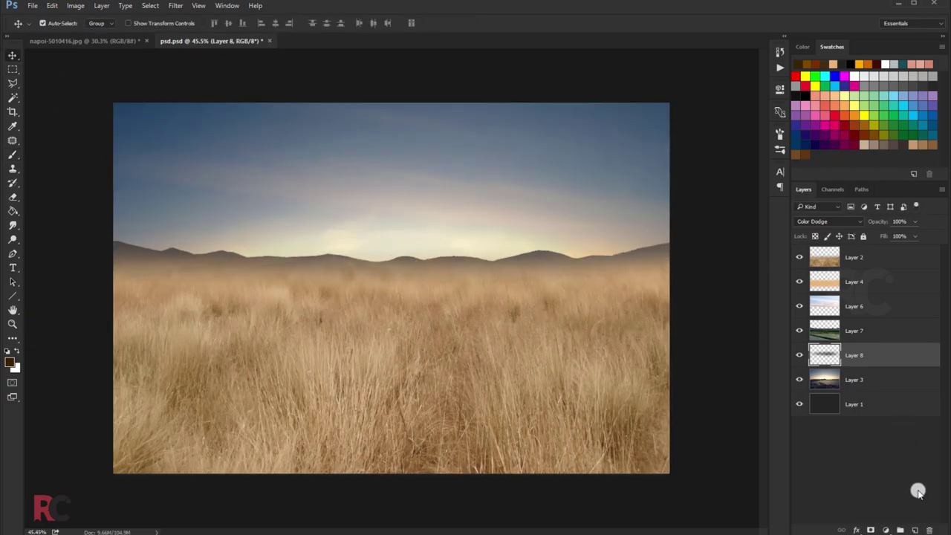
Step: Paint a broad orange-brown band across the horizon on Layer 9 with a 600 brush, faded to 34%
key(i)
click(10, 362)
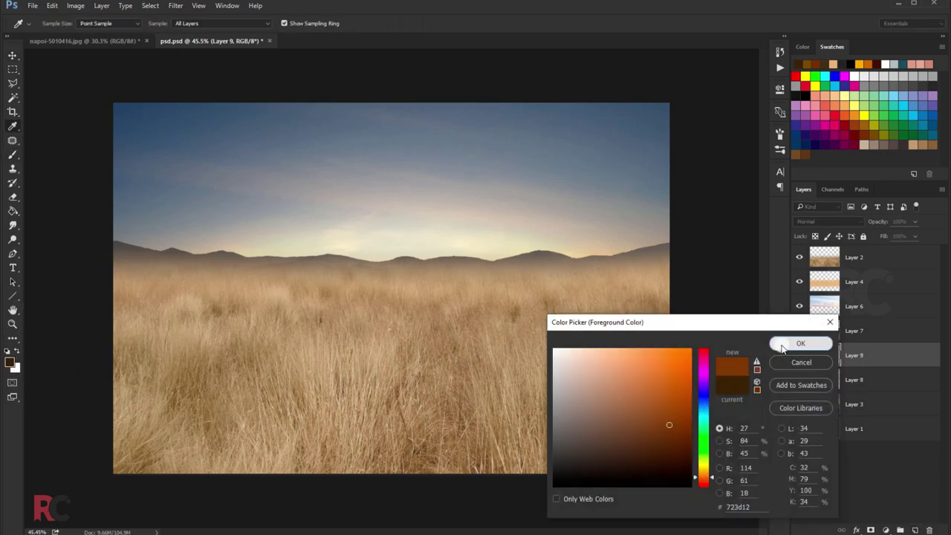
click(781, 349)
key(b)
drag(115, 269, 626, 289)
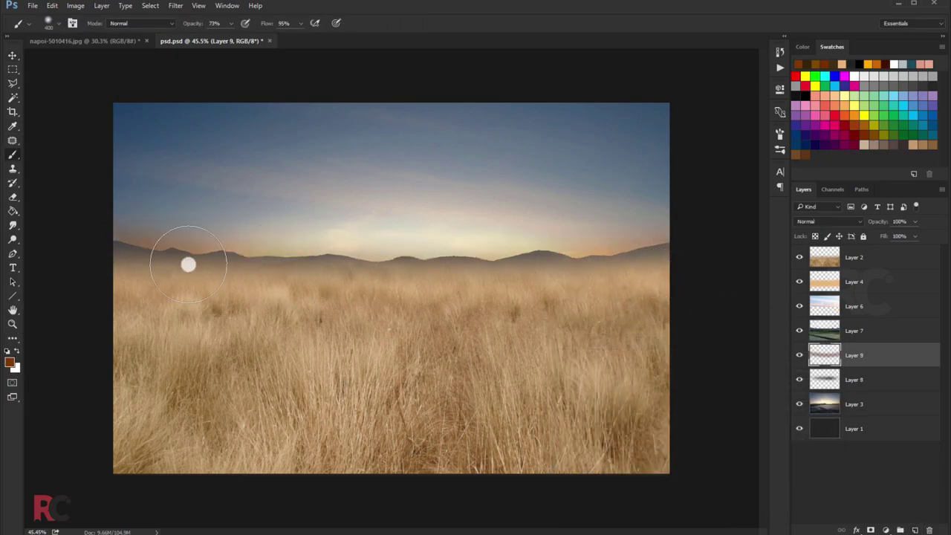
key(bracketright)
key(bracketright)
drag(107, 248, 603, 295)
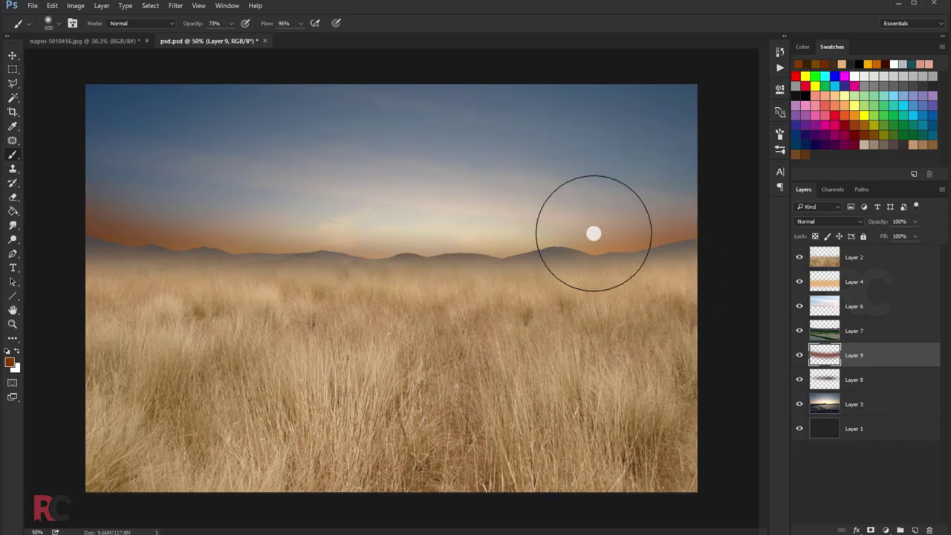
drag(914, 222, 885, 235)
Step: Bring up Brightness/Contrast for the grass layer (Layer 2)
key(v)
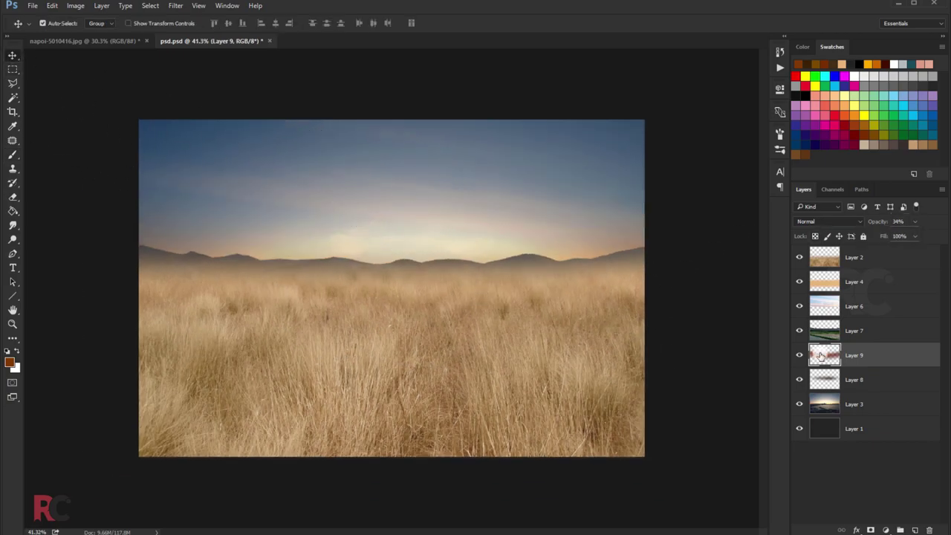
click(851, 260)
click(73, 6)
click(223, 37)
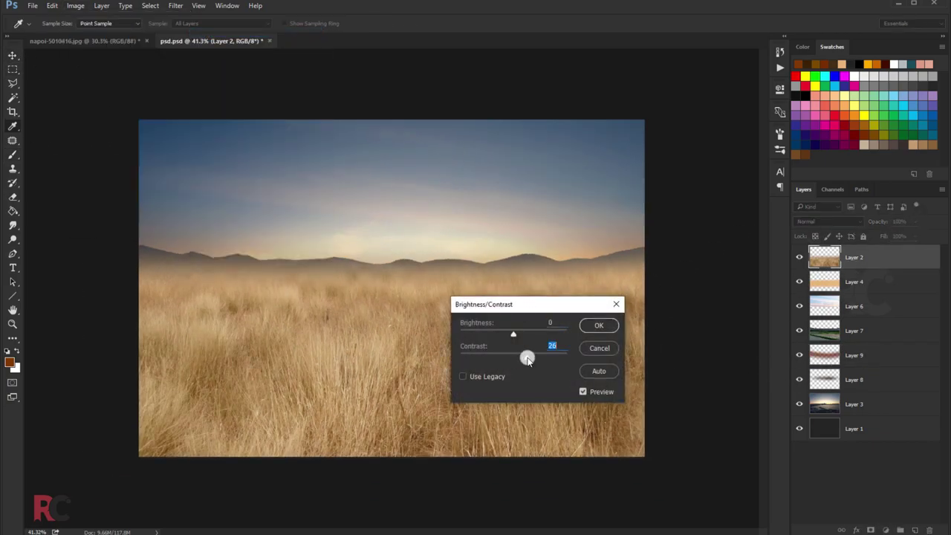
Step: Apply contrast 26 to the grass, then Camera Raw with Clarity +24 and Vibrance -7
click(599, 325)
click(175, 5)
click(211, 82)
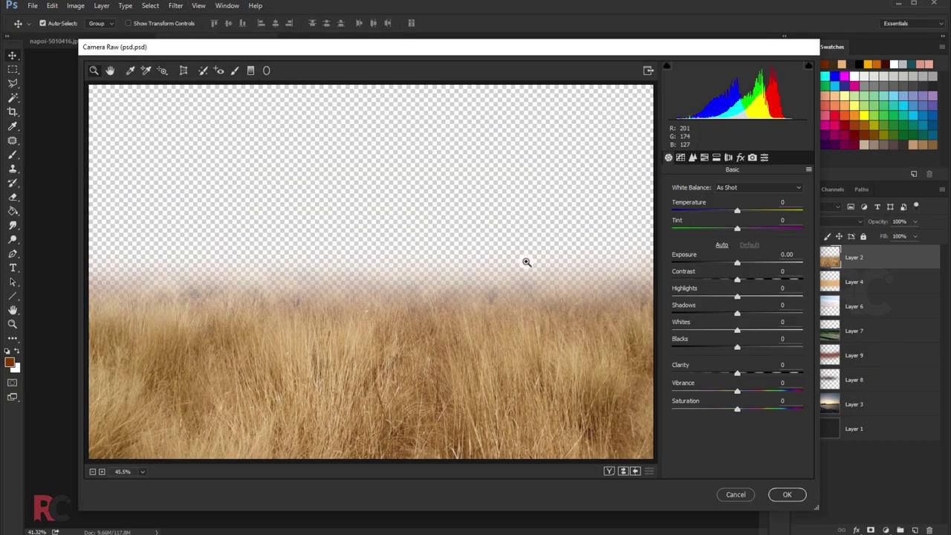
mouse_move(738, 372)
mouse_down()
mouse_move(752, 373)
mouse_move(733, 391)
mouse_up()
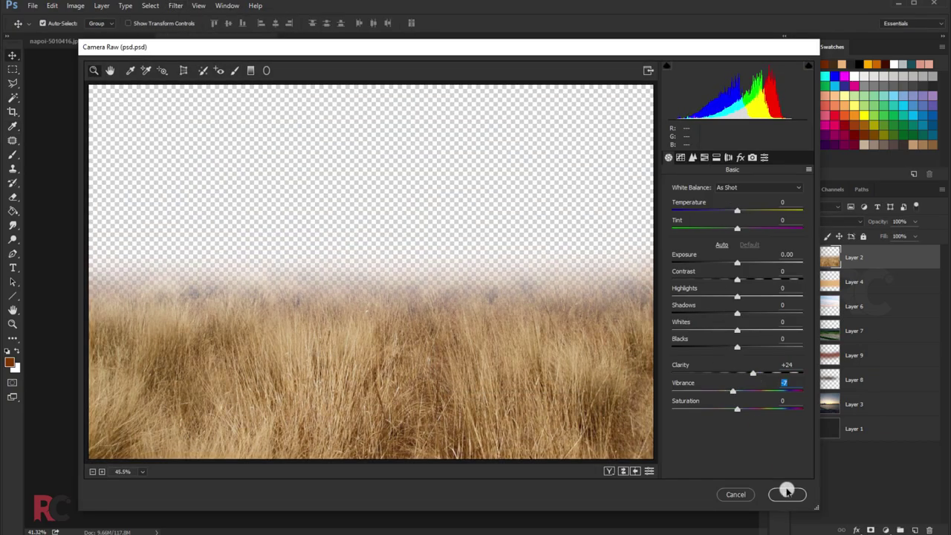
click(787, 493)
Step: Add a black-to-transparent Gradient Fill layer at 70% opacity
click(885, 530)
click(867, 304)
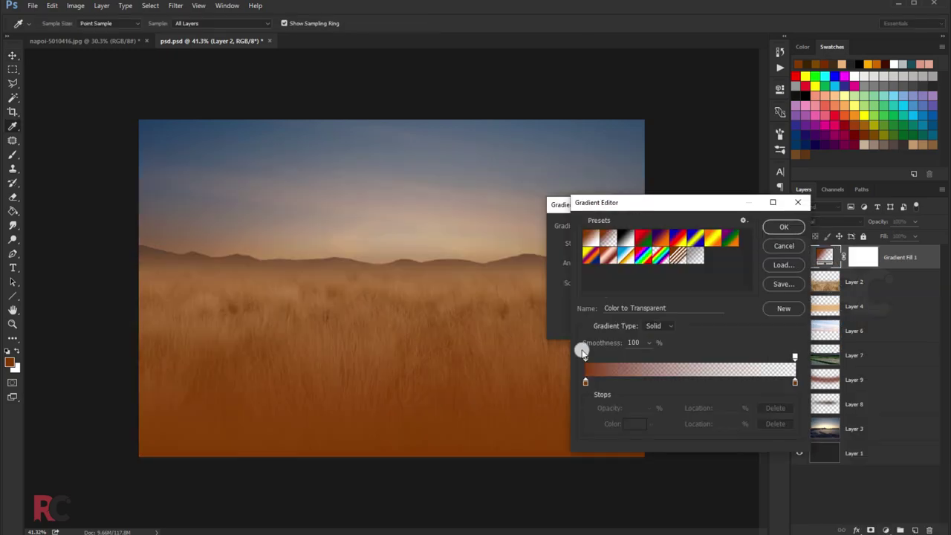
click(586, 383)
click(639, 425)
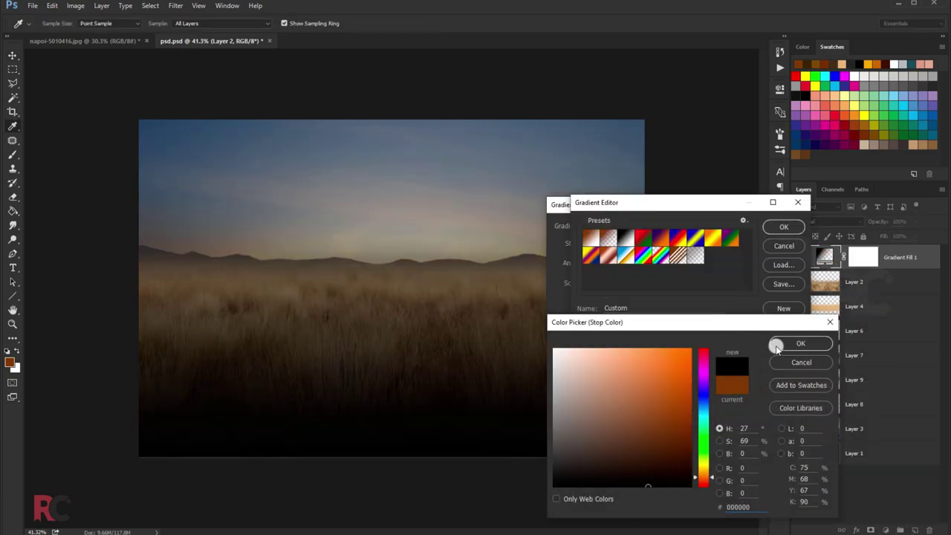
click(781, 342)
click(784, 227)
click(688, 223)
click(915, 222)
drag(916, 236, 899, 236)
Step: Mask out the gradient at the centre horizon and enlarge the cleared glow area
click(863, 257)
click(12, 154)
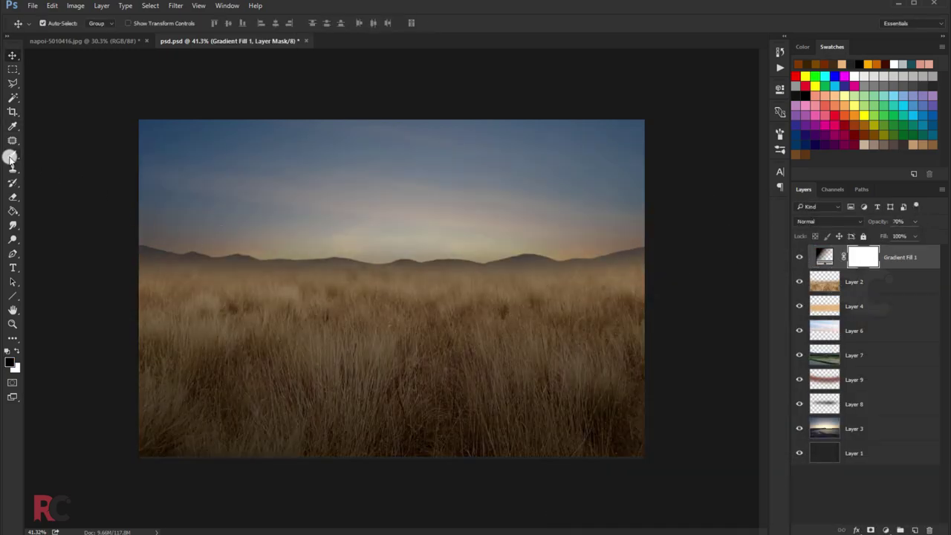
key(d)
drag(314, 268, 446, 265)
key(ctrl+t)
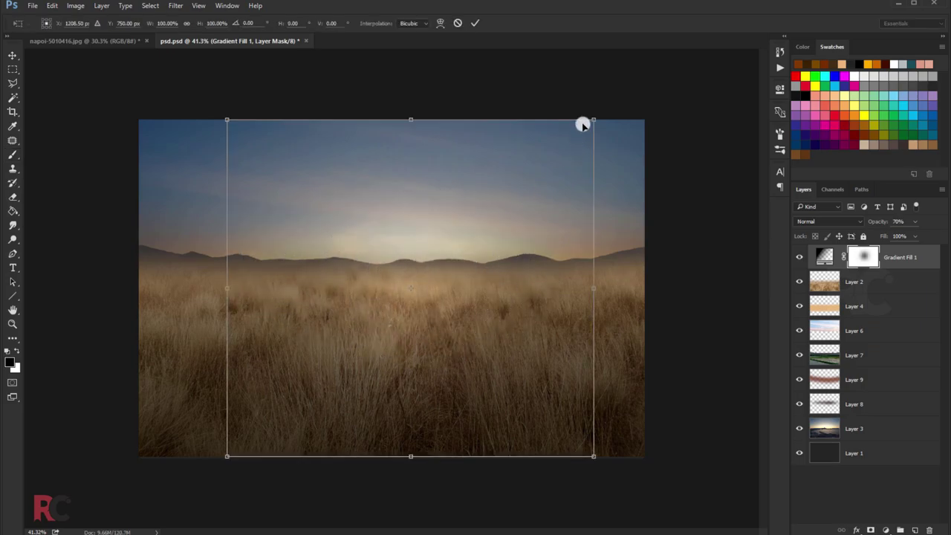
drag(584, 124, 637, 81)
drag(635, 282, 716, 282)
key(Return)
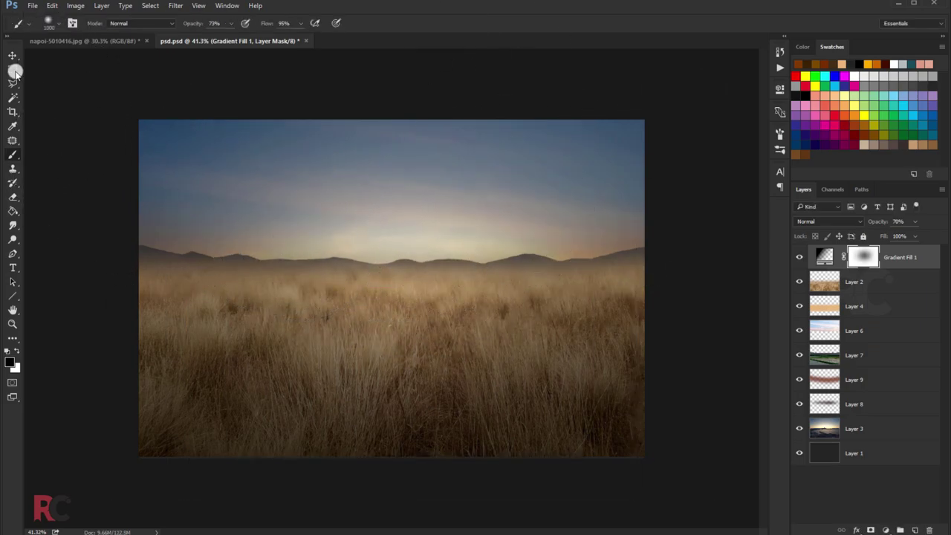
Step: Warp the grass layer, pulling its left edge and top corners outward and down
click(12, 56)
click(859, 289)
key(ctrl+t)
right_click(414, 279)
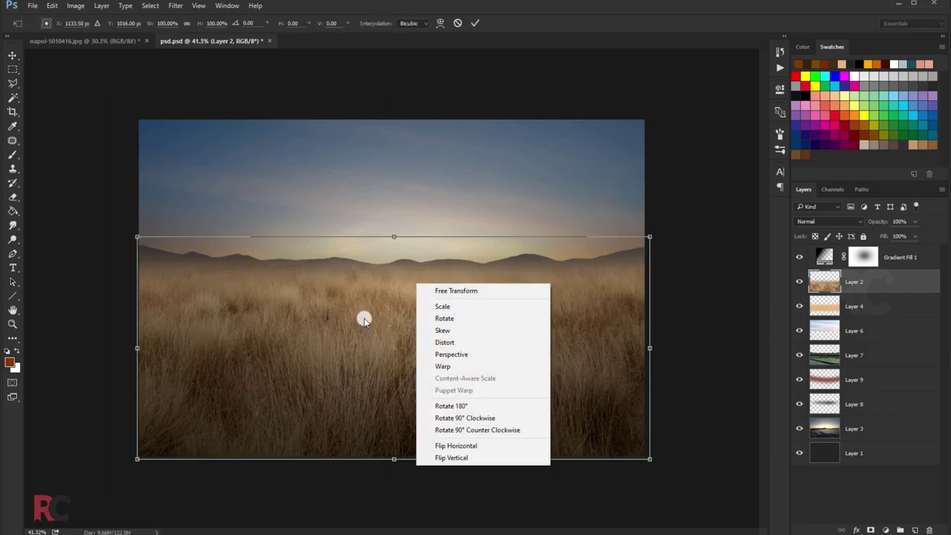
right_click(187, 294)
click(199, 367)
drag(137, 312, 130, 320)
drag(137, 238, 125, 245)
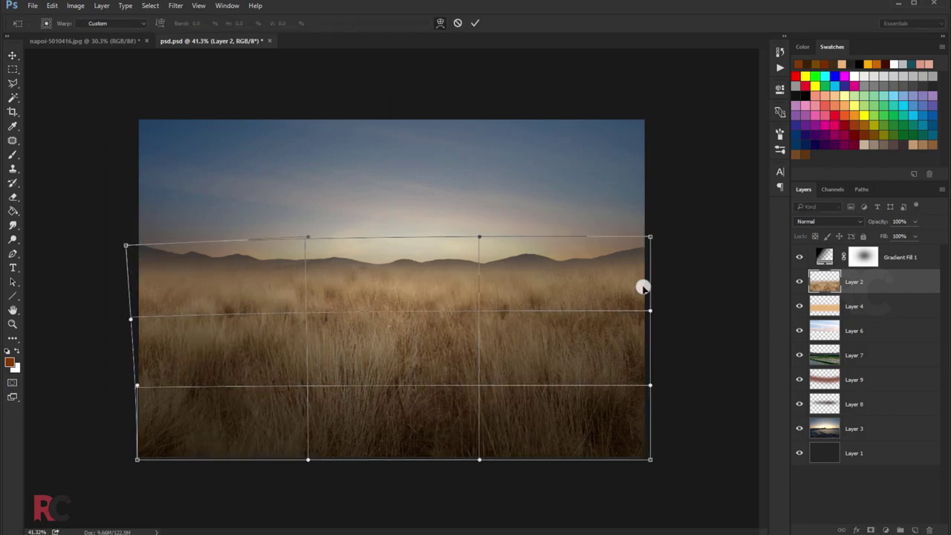
drag(650, 237, 660, 245)
click(474, 23)
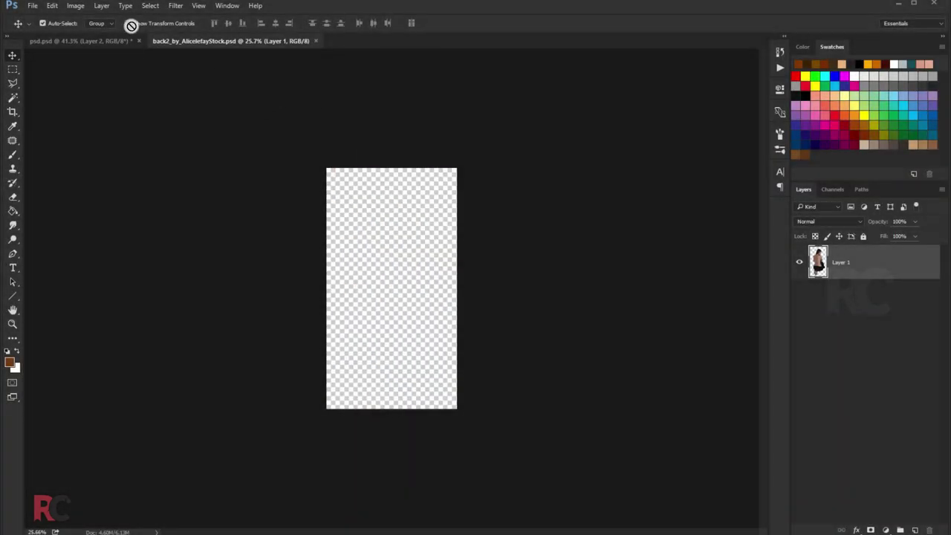
Step: Drag the kneeling woman cut-out into psd.psd and scale her to about 35% mid-field
drag(132, 25, 463, 240)
key(Return)
key(ctrl+t)
mouse_move(399, 208)
mouse_down()
mouse_move(401, 251)
mouse_move(401, 238)
mouse_up()
drag(423, 202, 417, 217)
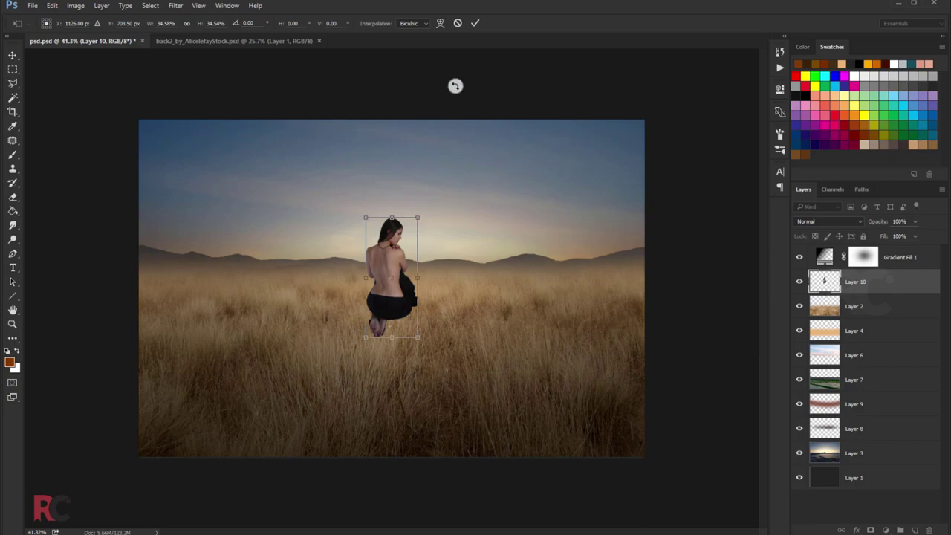
click(475, 23)
scroll(422, 176, up, 1)
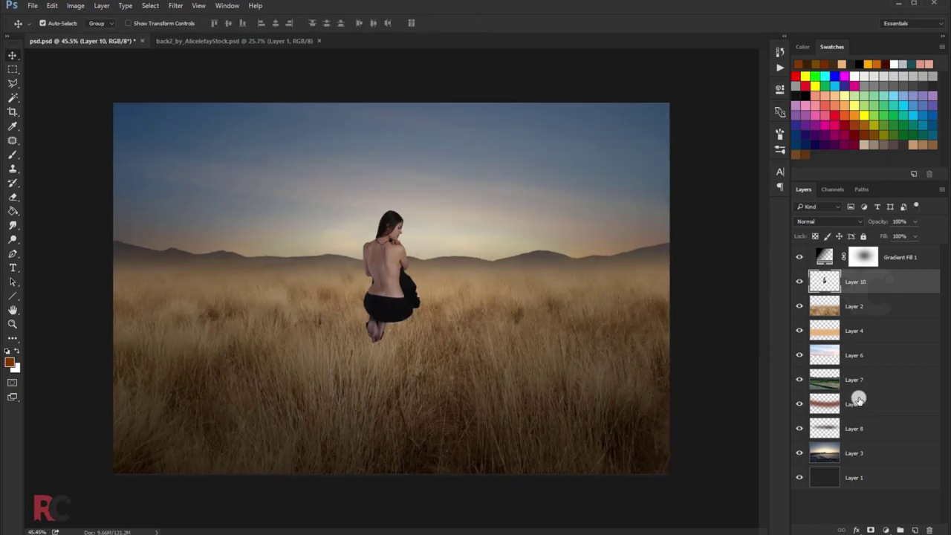
Step: Duplicate Layer 7 with a roughly 2-pixel Gaussian Blur, then close the back2 document
drag(852, 380, 860, 384)
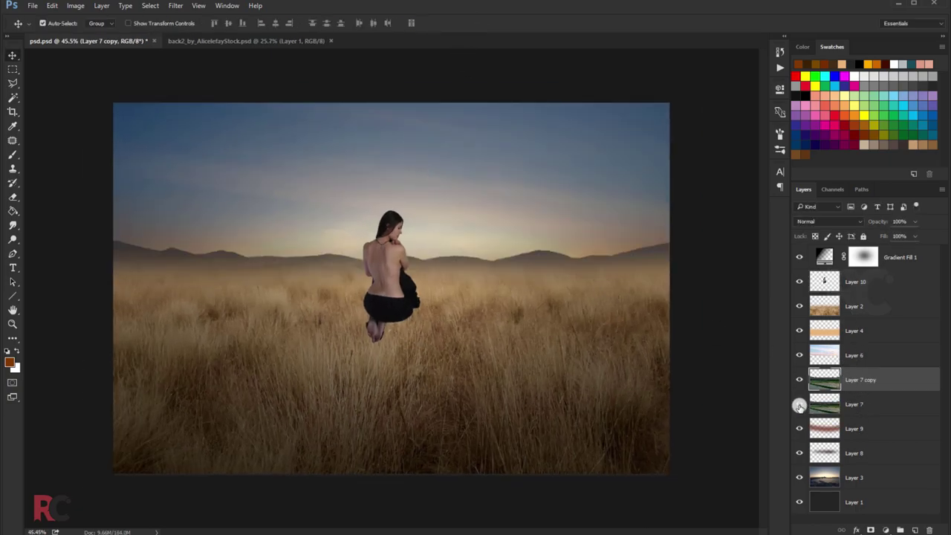
click(180, 9)
click(344, 165)
drag(675, 408, 669, 412)
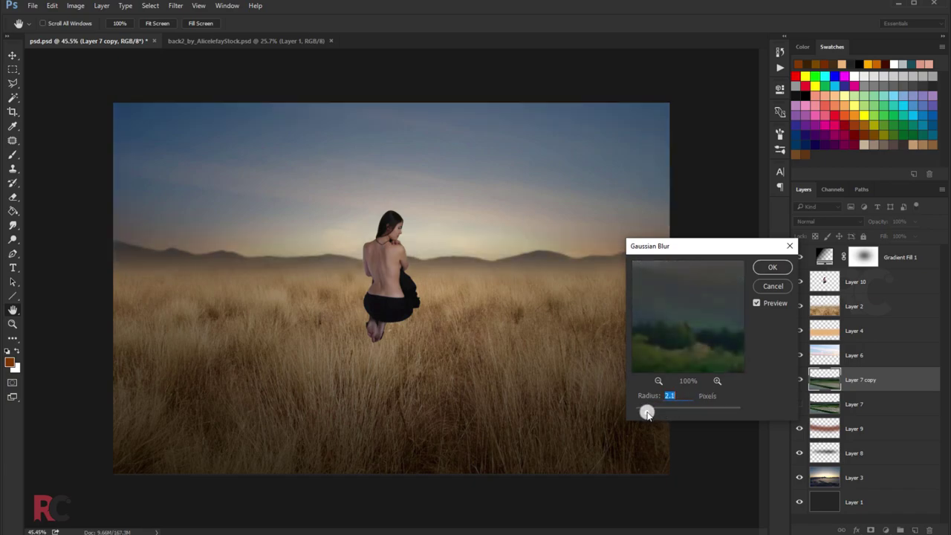
click(768, 266)
click(282, 40)
click(330, 41)
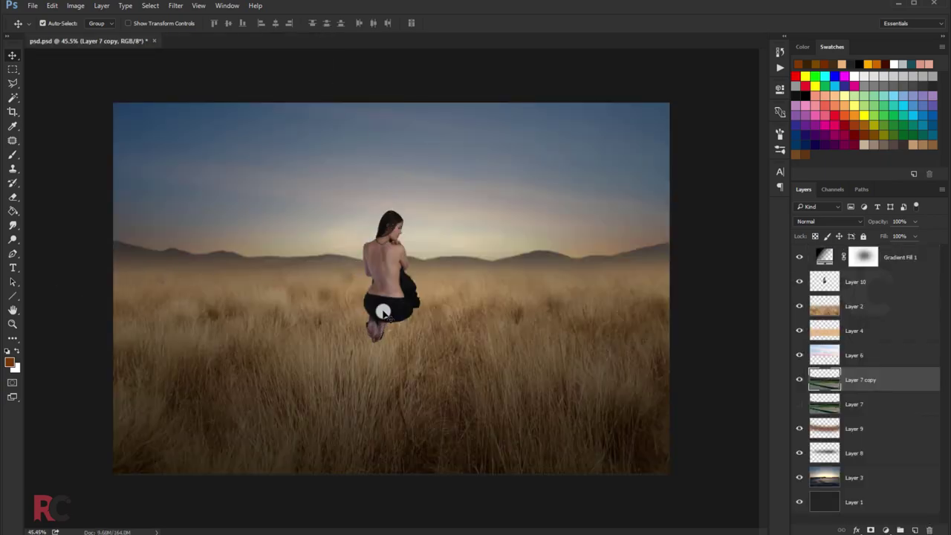
Step: Trace a Pen path around the woman's feet on Layer 10 and make it a selection
scroll(360, 281, up, 5)
scroll(384, 322, up, 5)
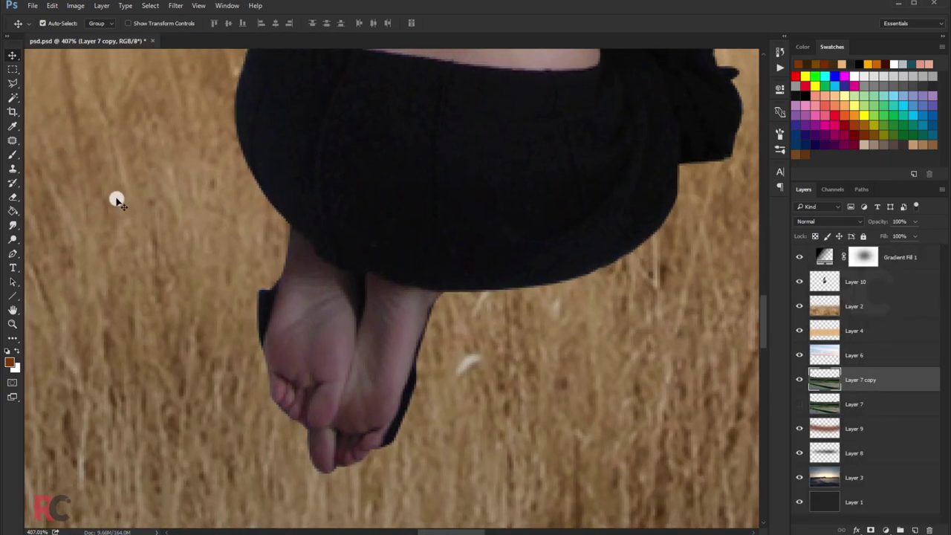
key(p)
key(alt+bracketright)
key(alt+bracketright)
key(alt+bracketright)
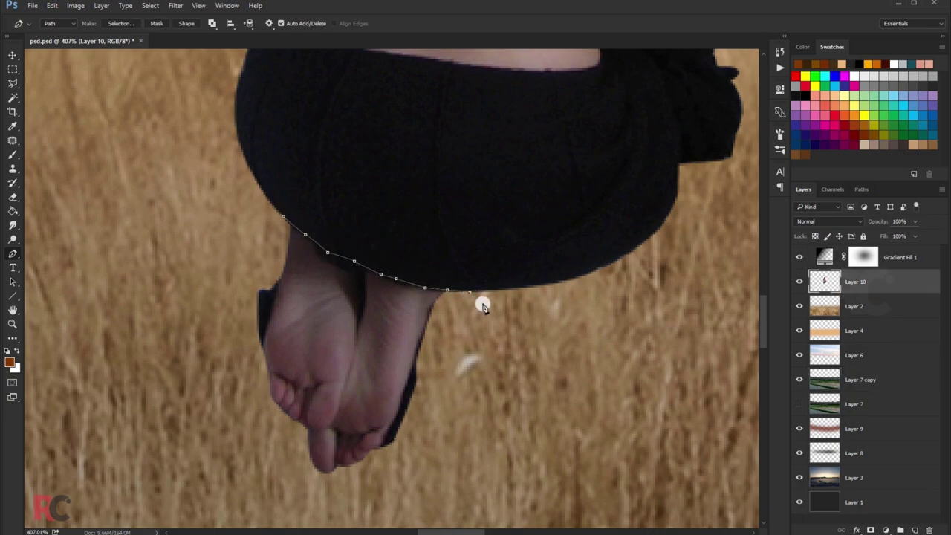
right_click(321, 277)
click(350, 307)
key(Return)
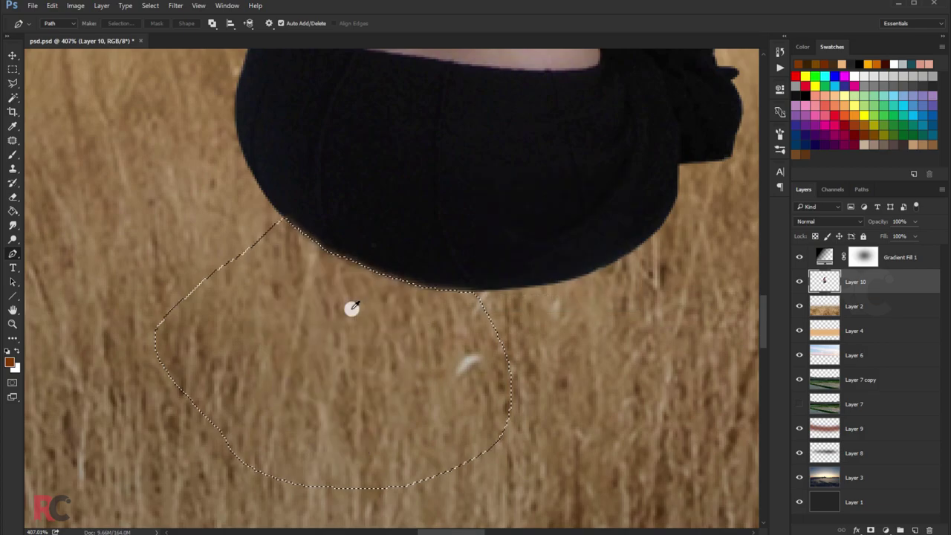
Step: Select the loose fabric on the right from a path and delete it
scroll(340, 346, up, 5)
scroll(401, 367, up, 1)
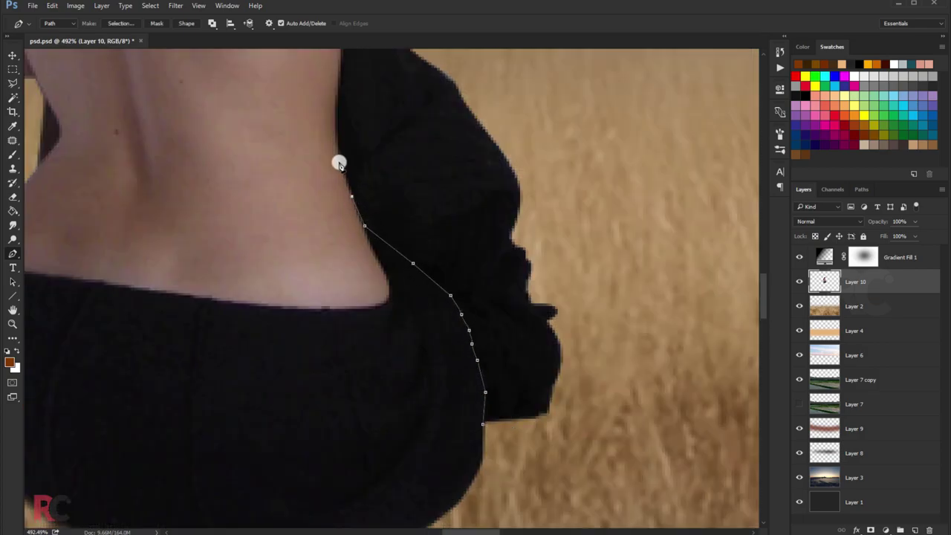
scroll(367, 266, up, 3)
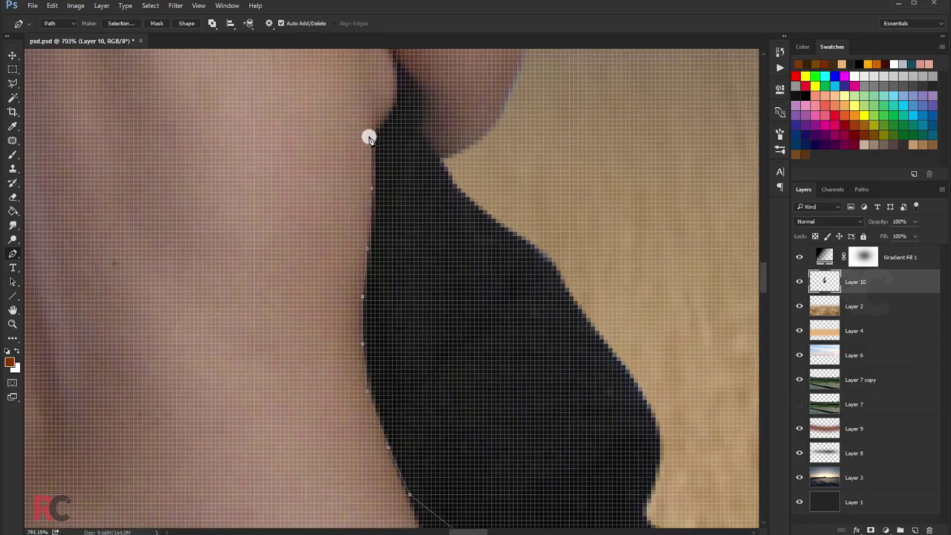
scroll(391, 171, up, 3)
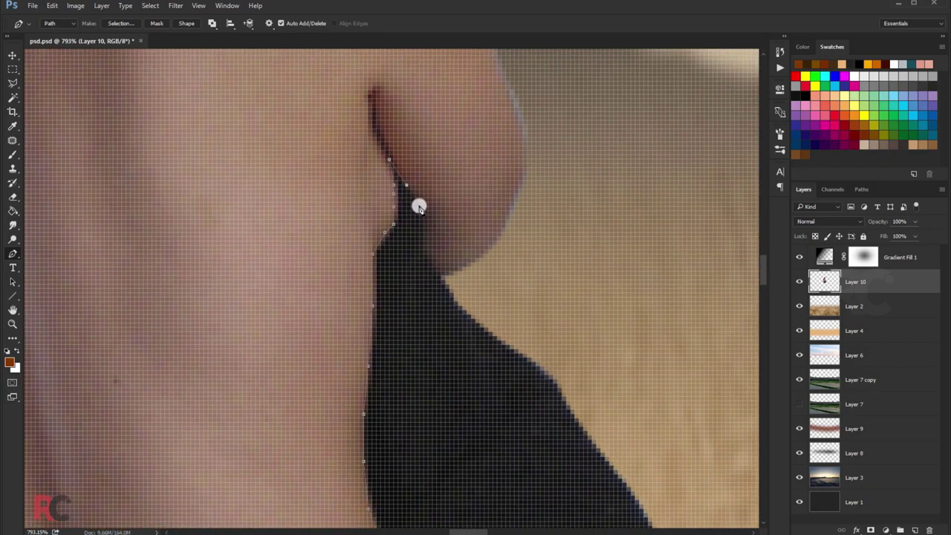
scroll(449, 287, down, 10)
scroll(459, 291, down, 2)
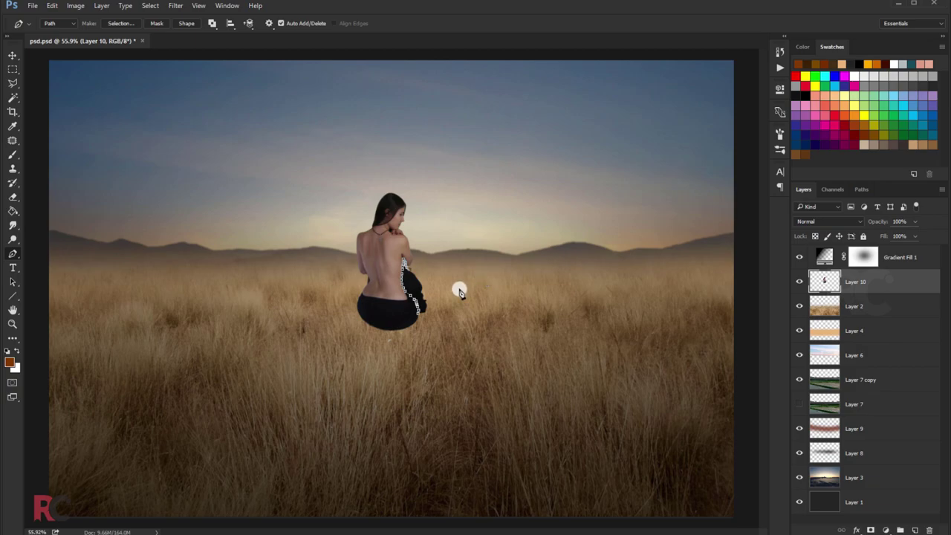
right_click(418, 317)
click(445, 102)
key(Return)
key(Delete)
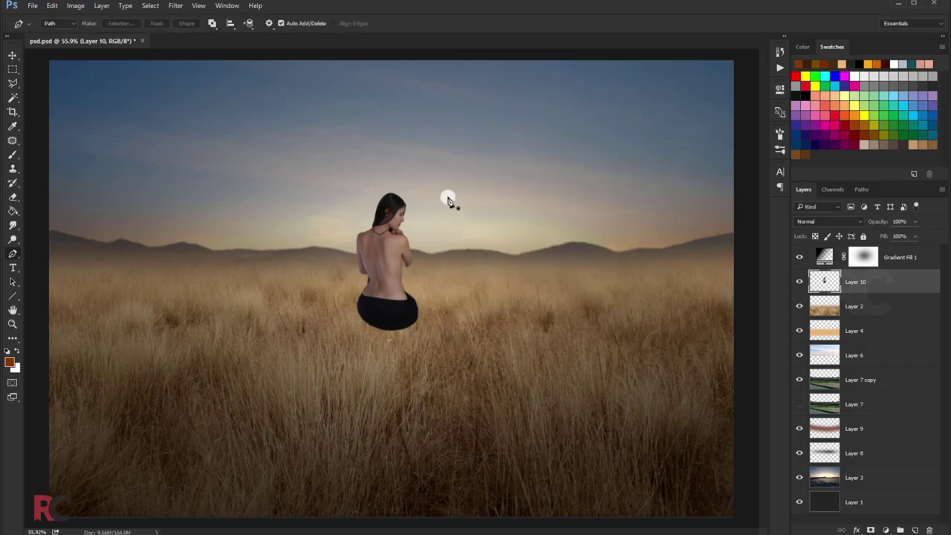
Step: Make another path into a selection to trim the lower body into a rounded black shape
scroll(447, 199, down, 1)
scroll(399, 333, up, 2)
scroll(425, 292, up, 1)
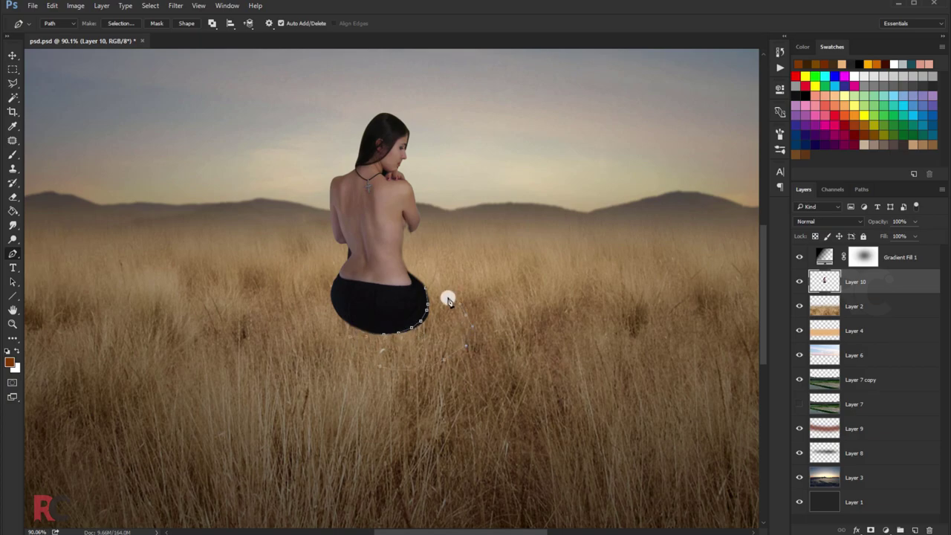
right_click(448, 299)
click(457, 108)
key(Return)
scroll(223, 151, down, 2)
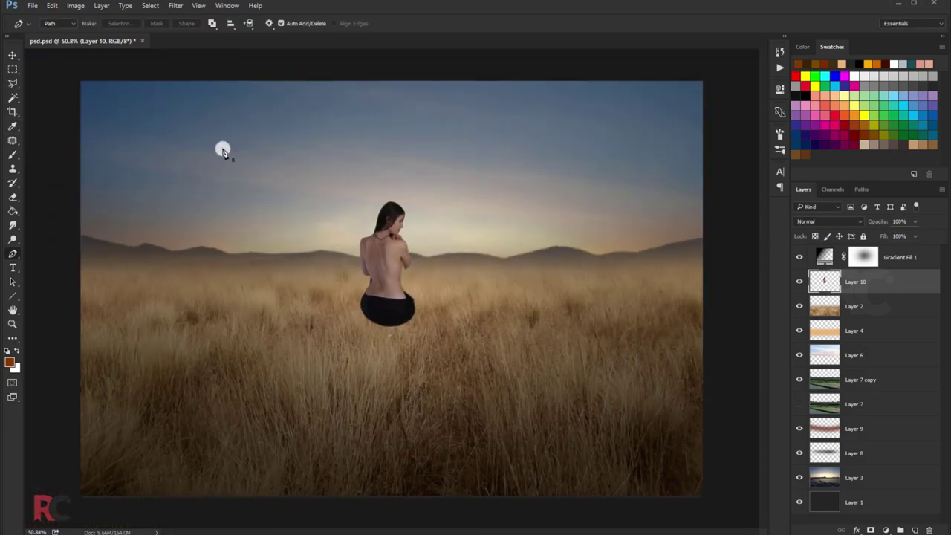
Step: Drag the red cloth into psd.psd as Layer 11, scaling and reshaping it around the woman's waist
key(v)
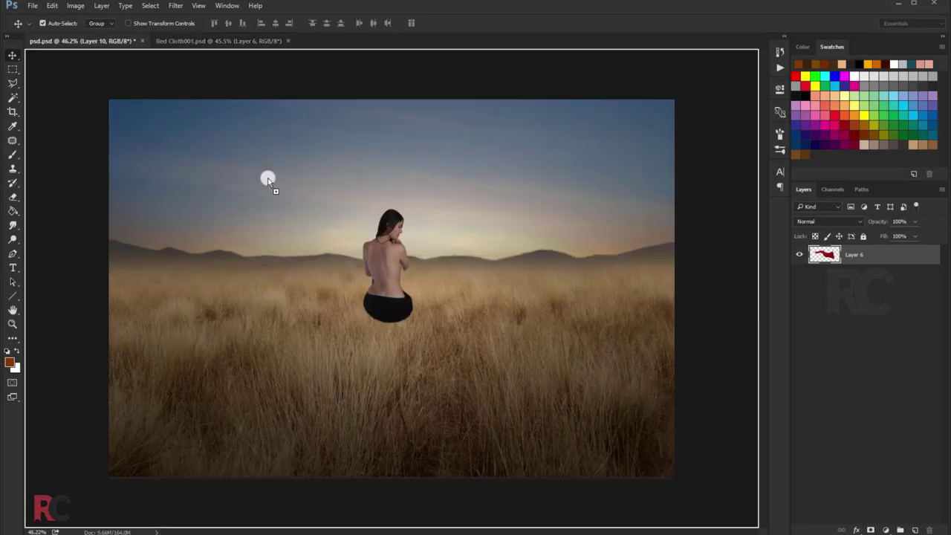
drag(268, 180, 333, 259)
key(ctrl+t)
mouse_move(538, 265)
mouse_down()
mouse_move(483, 291)
mouse_move(421, 266)
mouse_up()
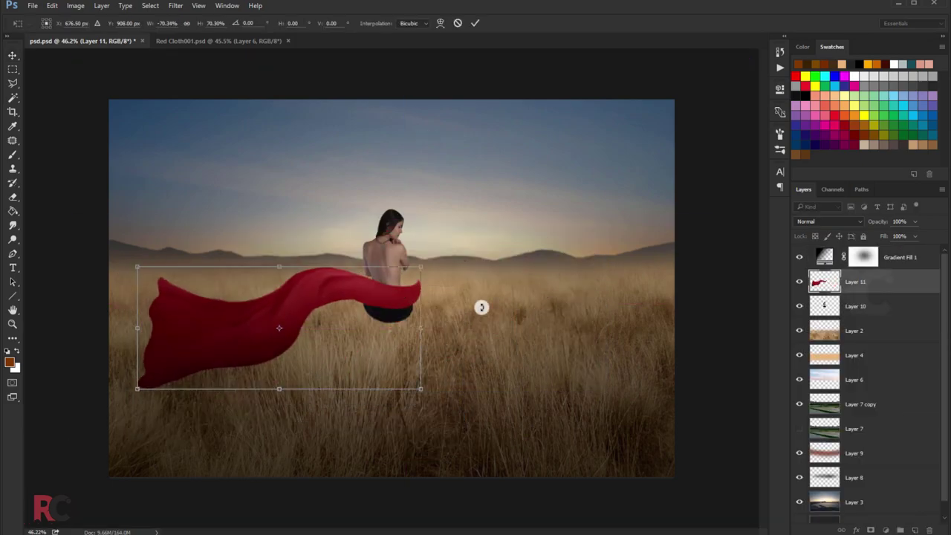
mouse_move(482, 306)
mouse_down()
mouse_move(465, 270)
mouse_move(373, 301)
mouse_up()
key(Return)
scroll(384, 269, down, 1)
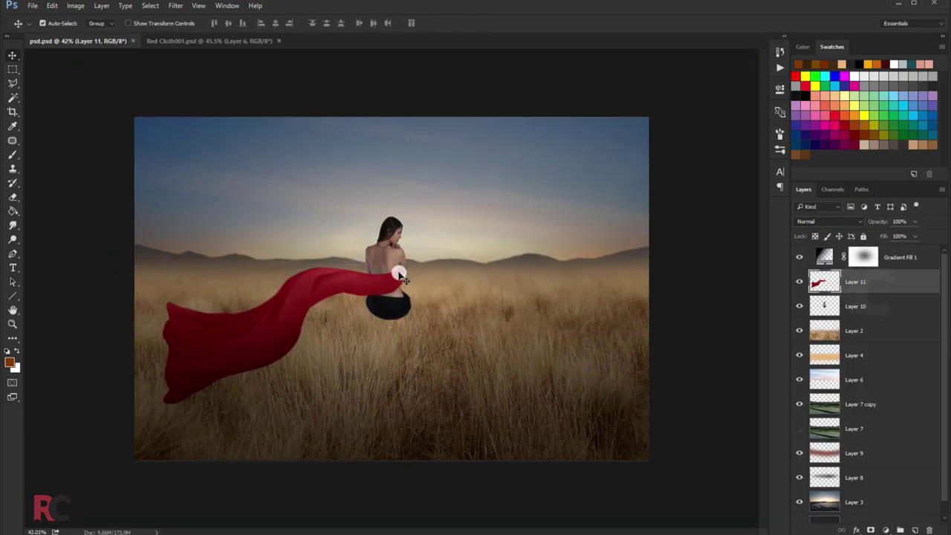
scroll(395, 265, up, 2)
scroll(386, 267, up, 2)
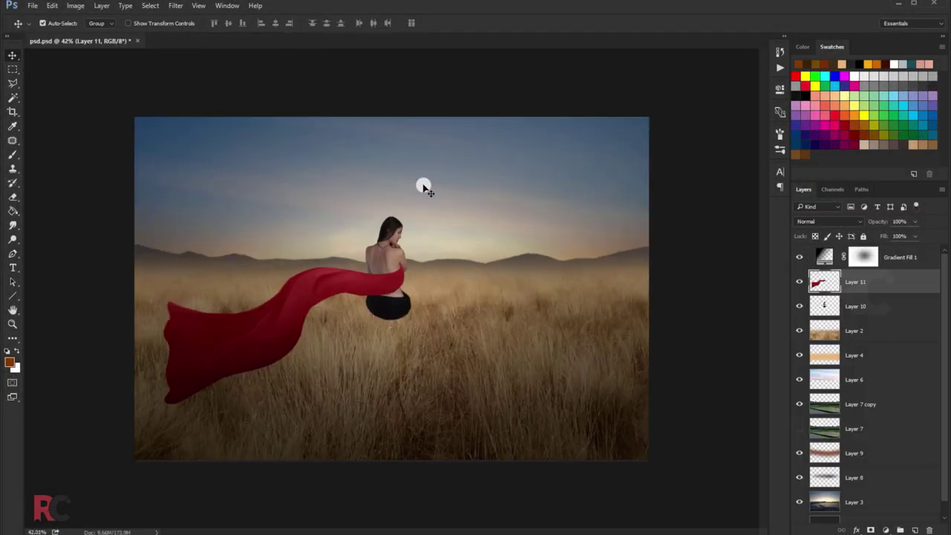
key(alt+[)
scroll(402, 311, up, 3)
Step: Hide the red cloth, lasso the black wrap and cut it onto its own layer with Layer Via Cut
scroll(390, 318, up, 3)
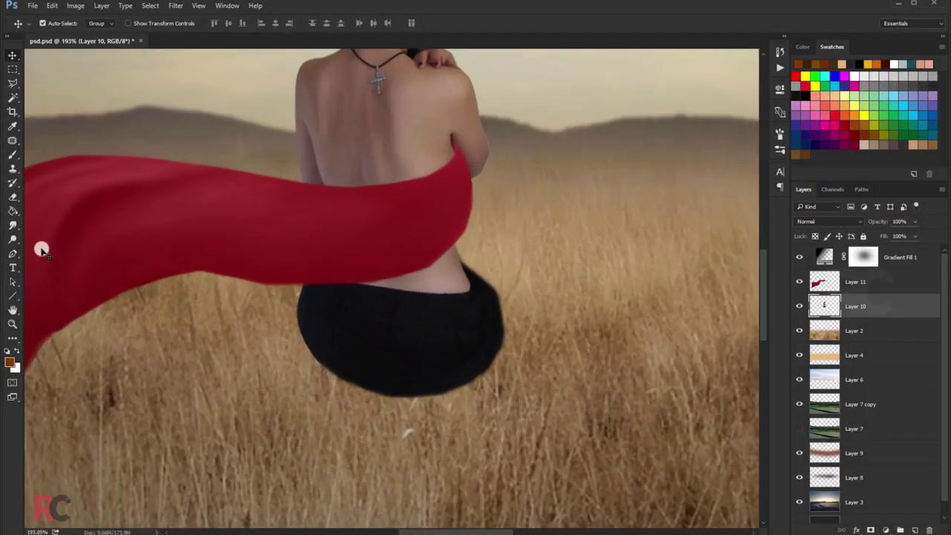
key(l)
click(800, 281)
scroll(424, 323, up, 3)
scroll(316, 177, up, 2)
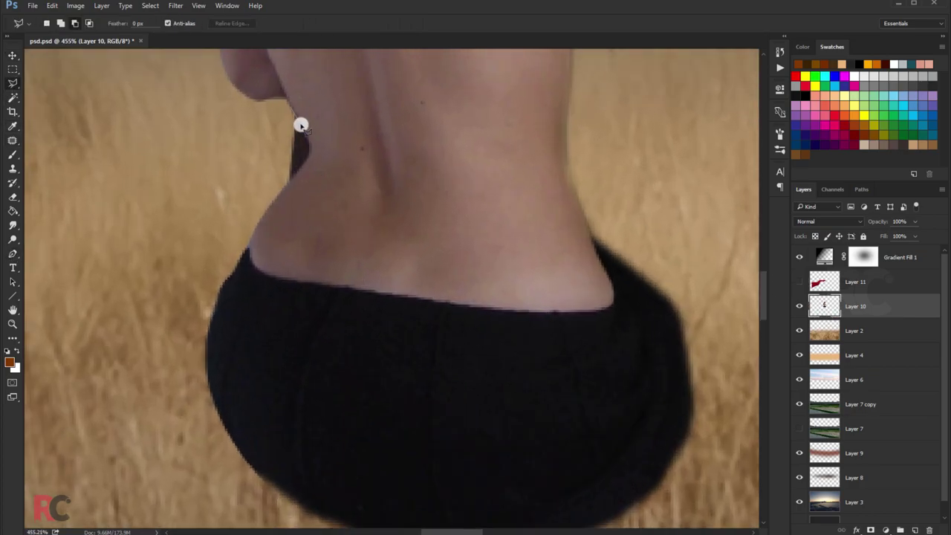
key(Escape)
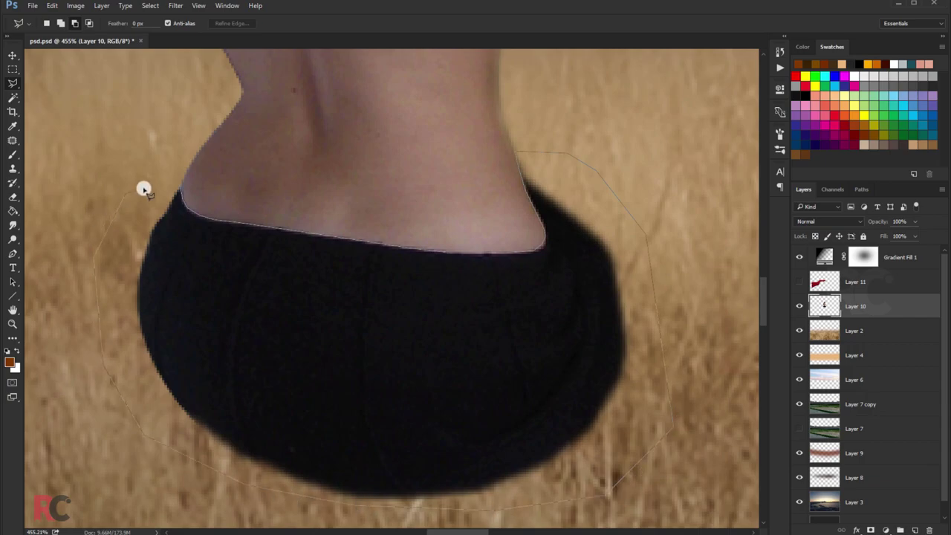
click(144, 190)
right_click(262, 283)
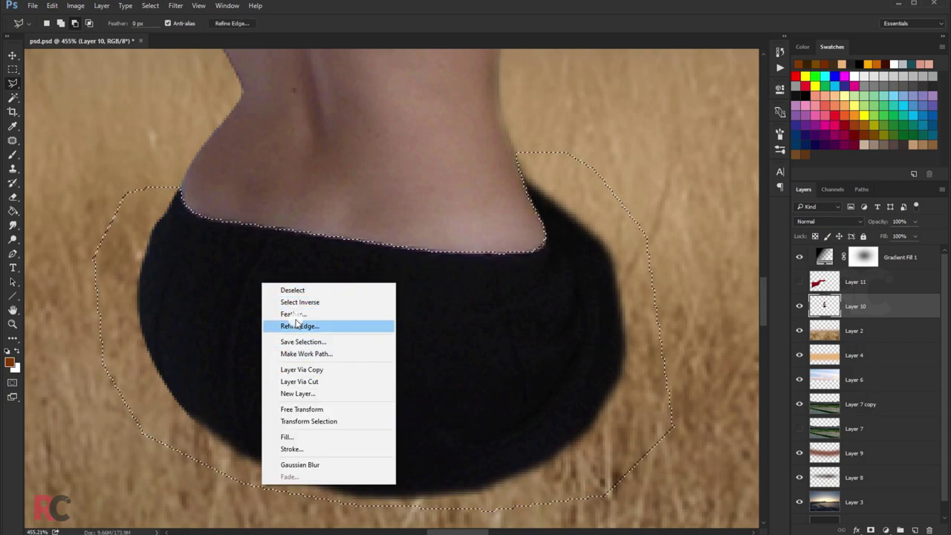
click(307, 381)
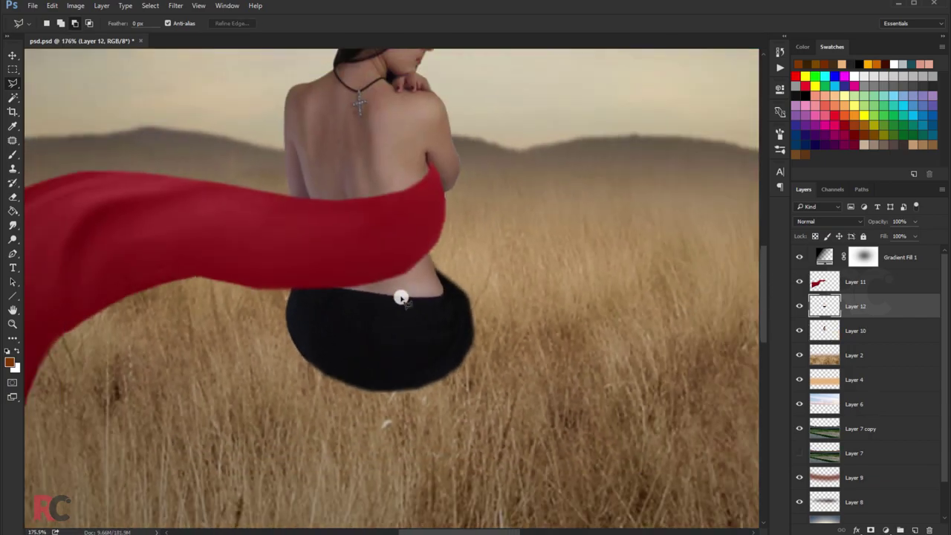
Step: Add a Color-mode layer clipped to the wrap and brush red over it
click(912, 525)
click(829, 221)
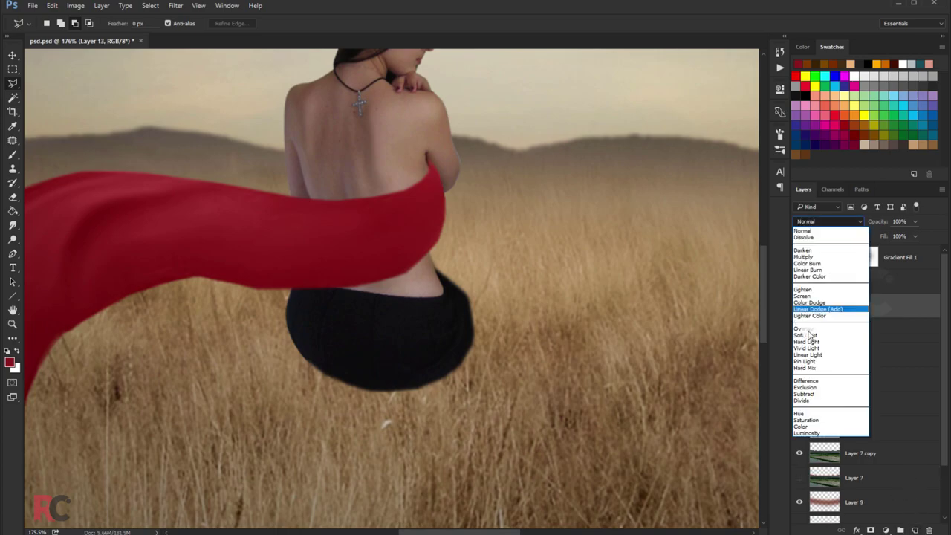
click(817, 308)
right_click(892, 285)
click(802, 301)
key(b)
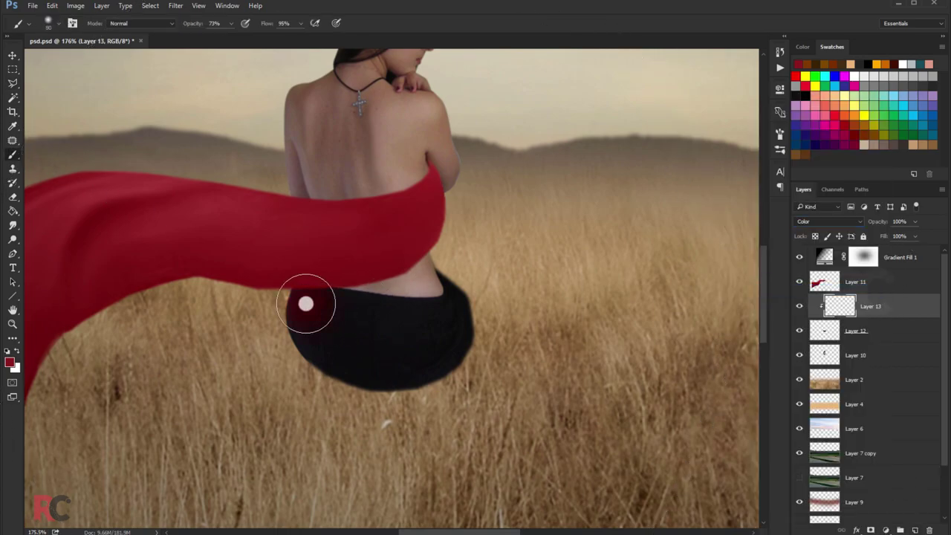
mouse_move(307, 304)
mouse_down()
mouse_move(435, 282)
mouse_move(290, 357)
mouse_up()
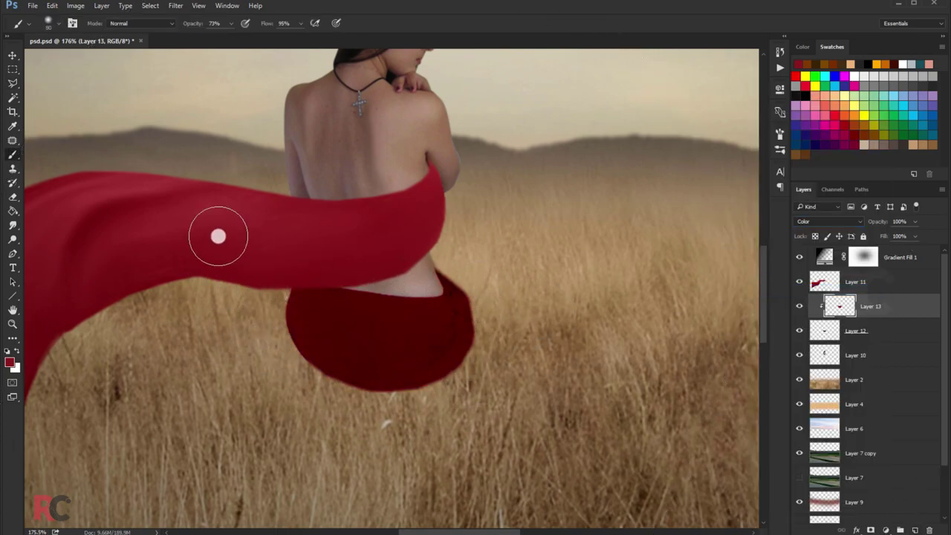
key(v)
click(843, 330)
Step: Apply Levels, Hue/Saturation (+9, +13, +6) and Color Balance to the red wrap layer
click(871, 306)
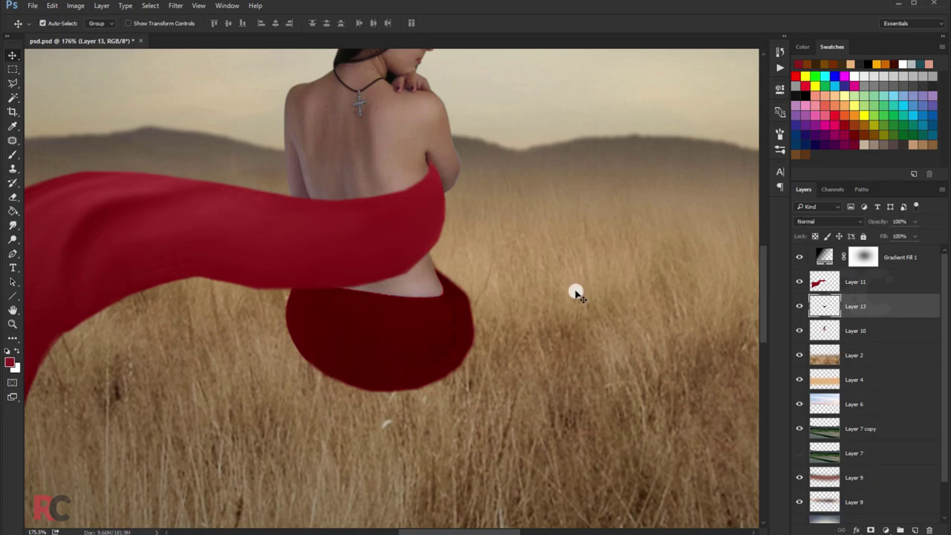
key(ctrl+l)
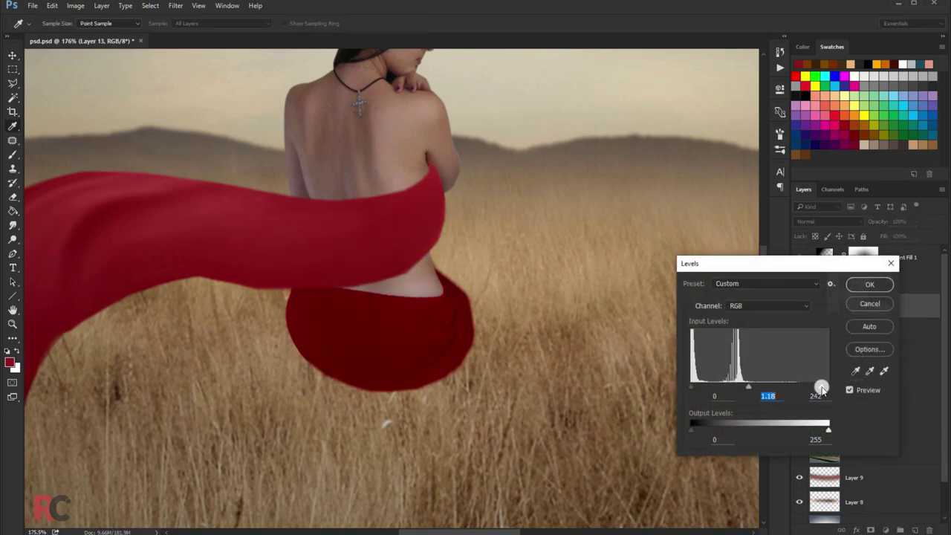
key(Return)
key(ctrl+u)
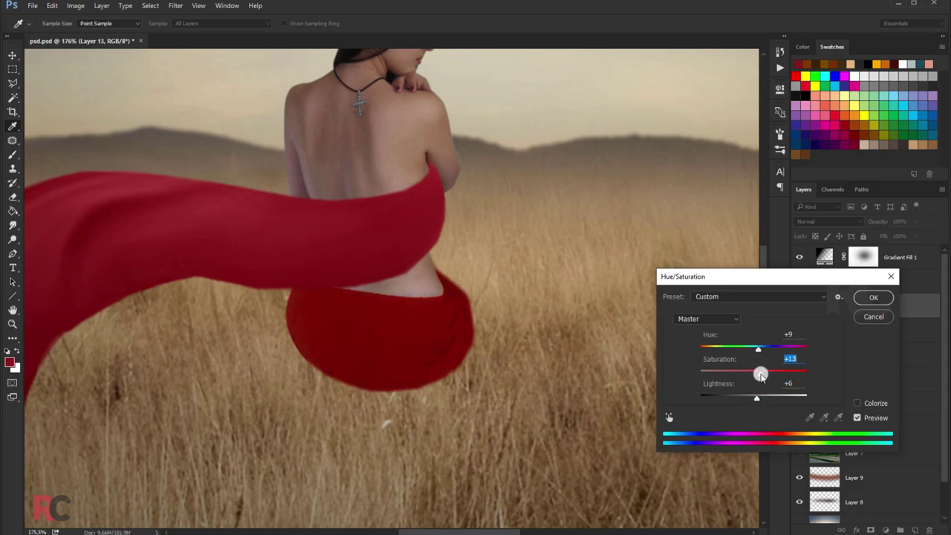
key(Return)
key(ctrl+b)
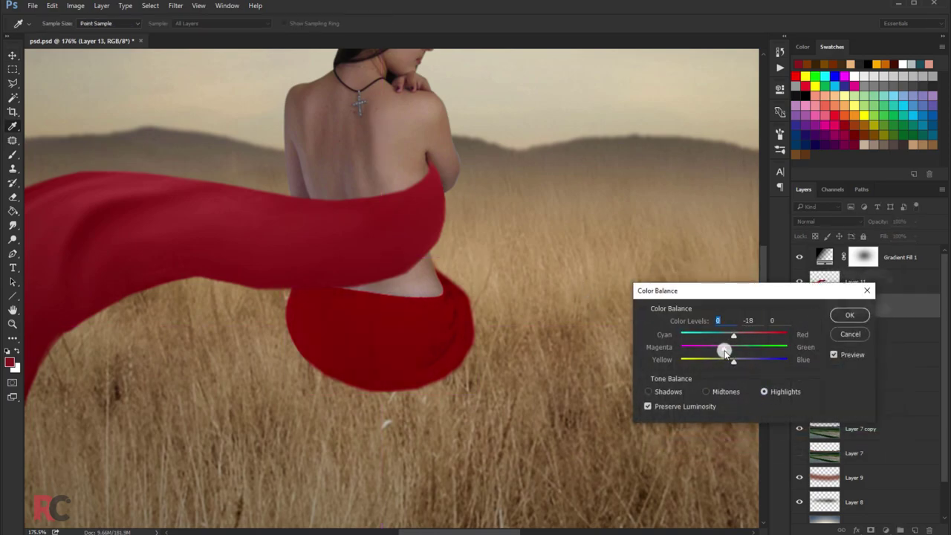
click(838, 318)
Step: Zoom to fit and apply a Brightness/Contrast adjustment to the wrap
key(ctrl+0)
key(v)
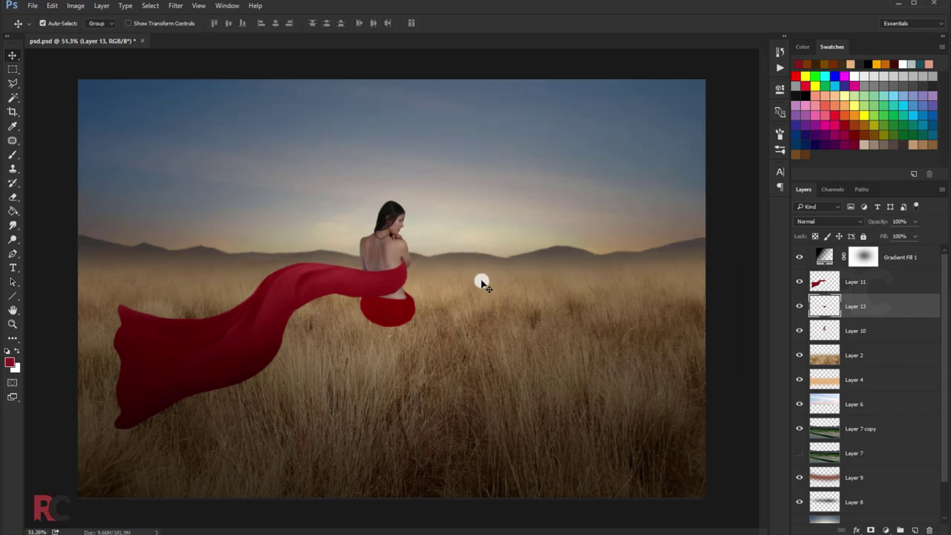
click(75, 5)
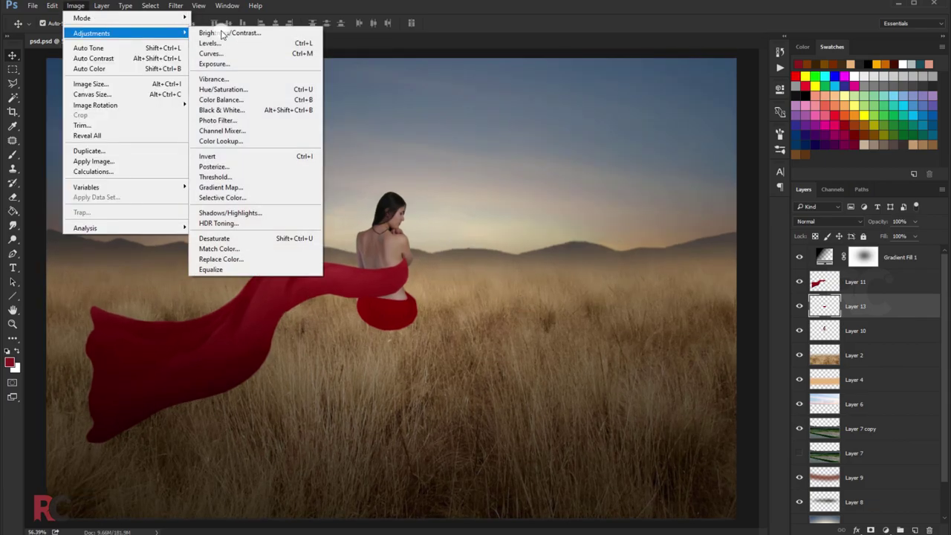
click(223, 32)
key(Return)
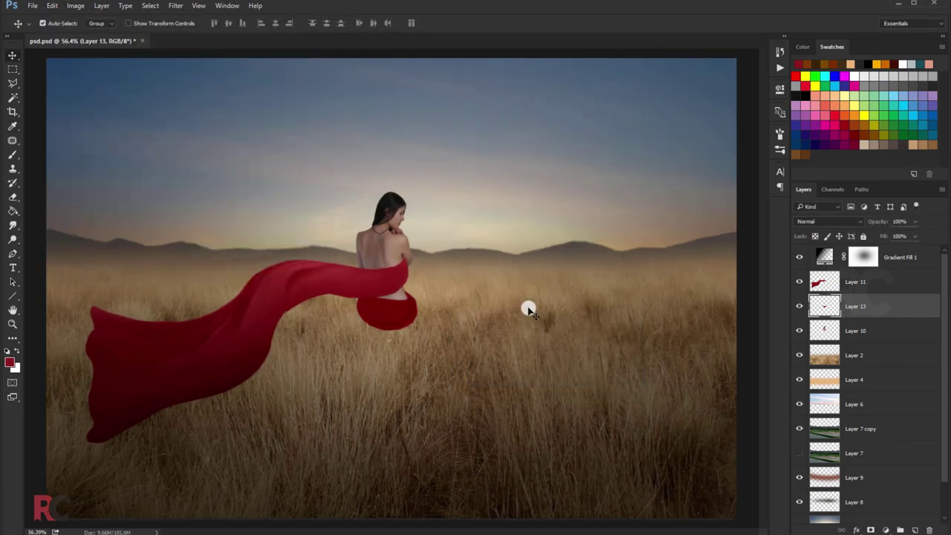
scroll(495, 287, down, 3)
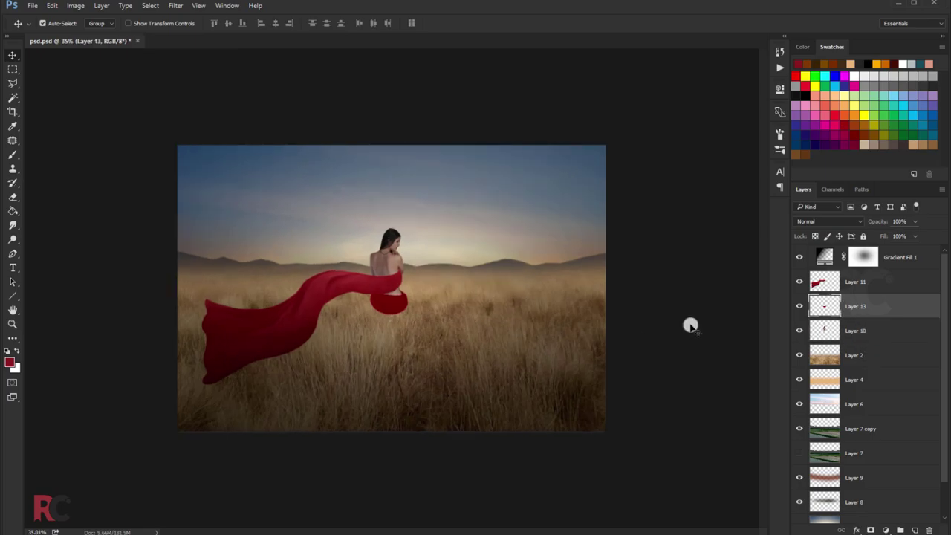
Step: Smudge the skin's lower edge on Layer 10 with Layer 13 hidden, then merge it into Layer 13
scroll(387, 329, up, 5)
scroll(538, 351, up, 3)
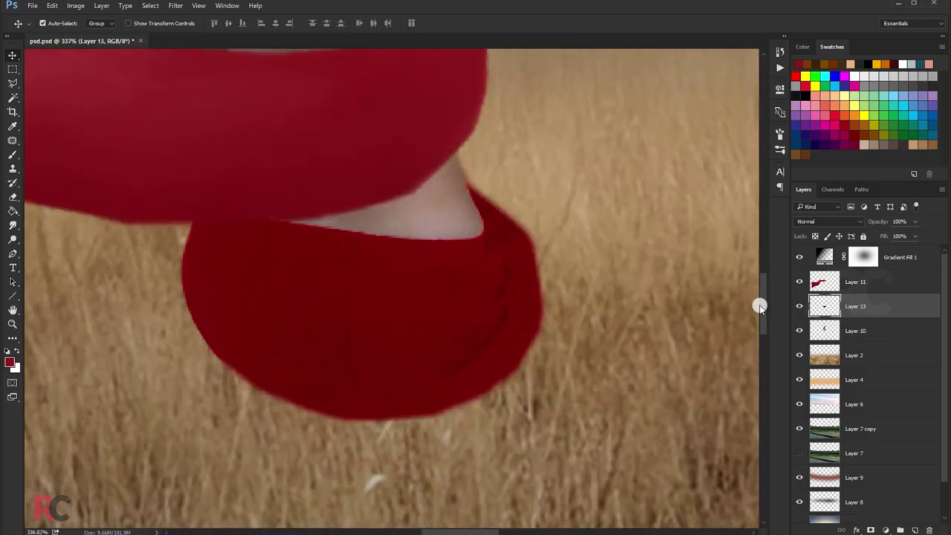
click(867, 330)
click(13, 224)
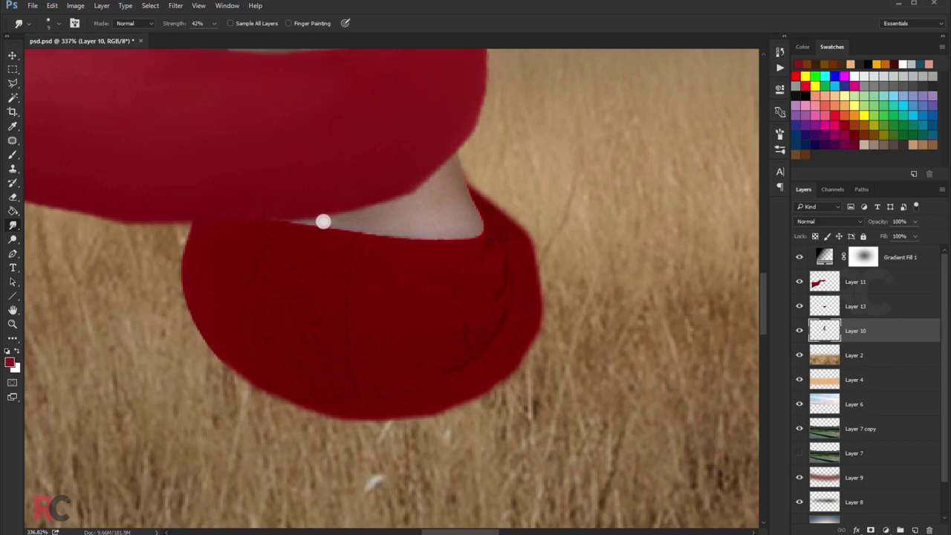
click(800, 306)
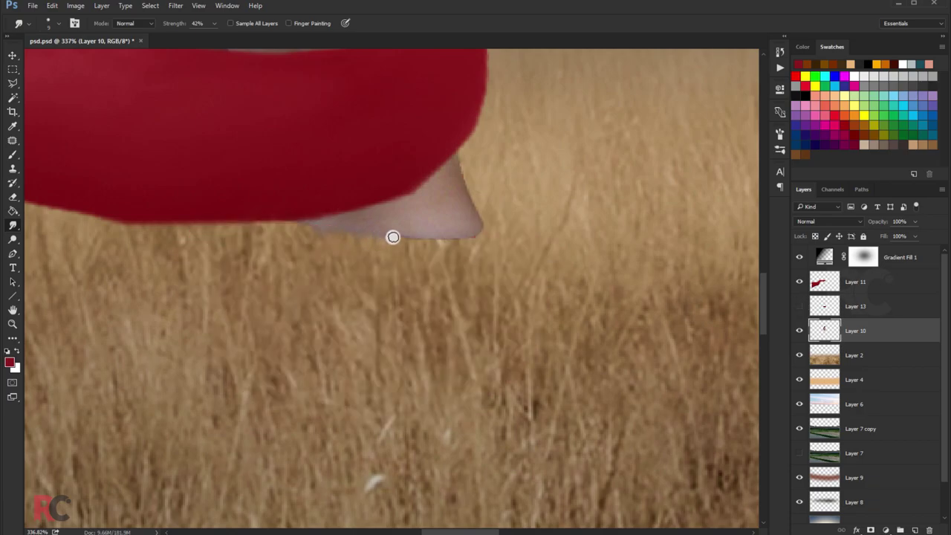
drag(415, 245, 467, 243)
click(800, 306)
click(817, 307)
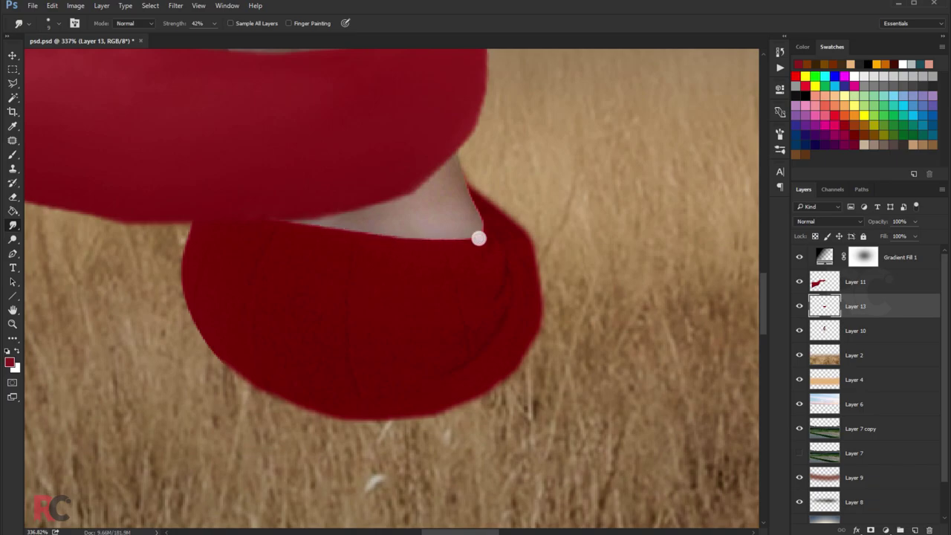
key(ctrl+0)
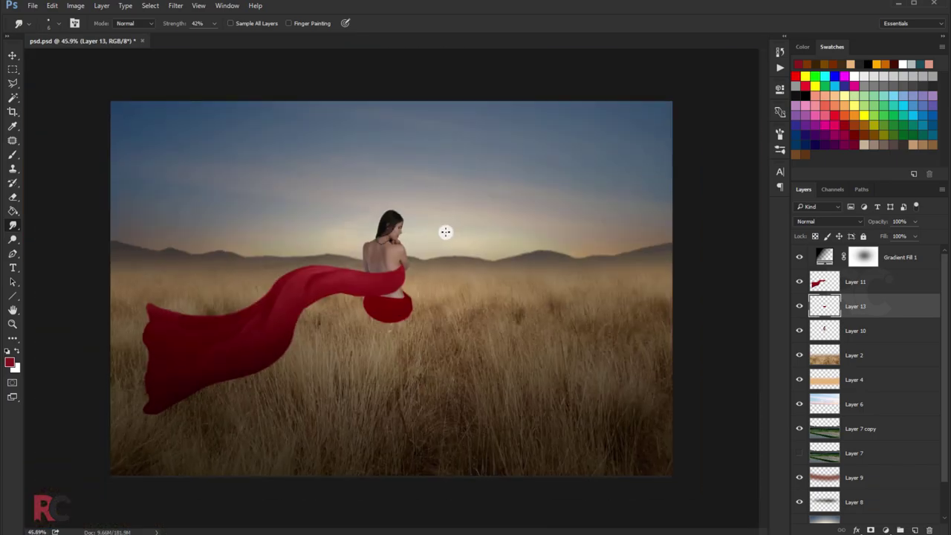
shift+click(855, 331)
key(ctrl+e)
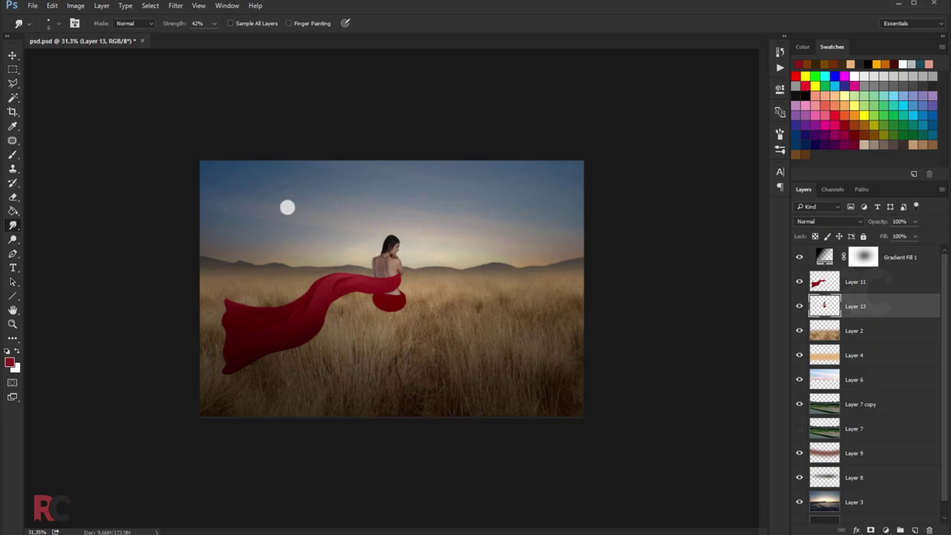
Step: Paint dark-red shading near the waist with a soft brush on a new layer clipped to the scarf
key(v)
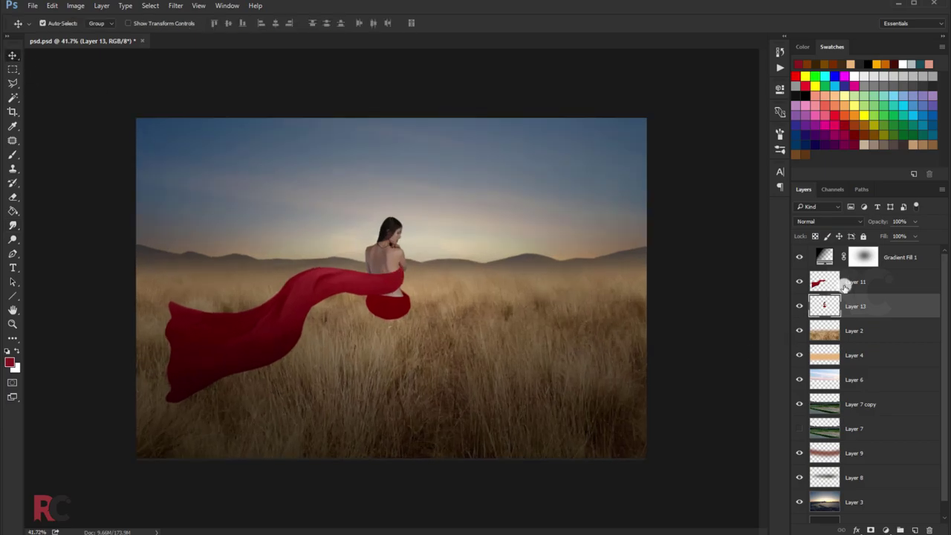
click(845, 286)
key(ctrl+shift+alt+n)
right_click(813, 281)
click(809, 289)
key(b)
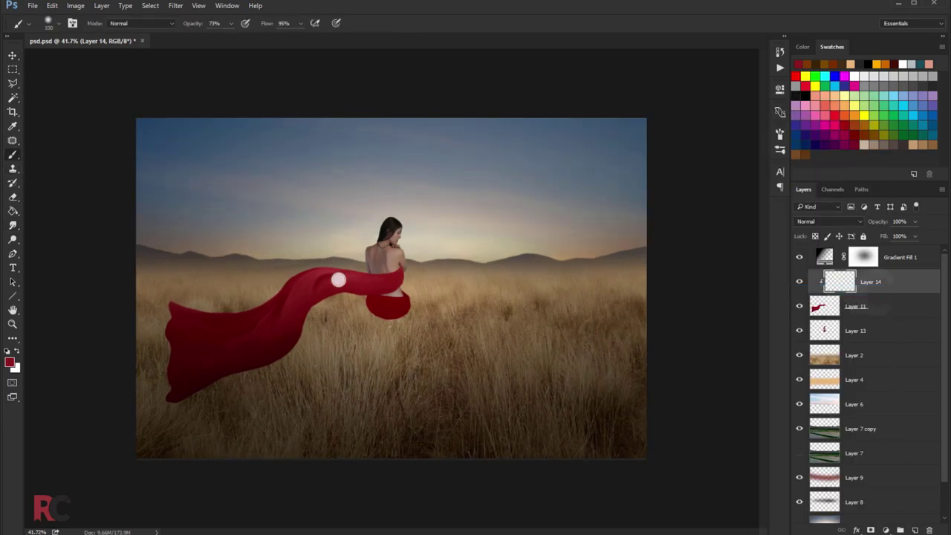
click(10, 363)
click(648, 447)
click(801, 342)
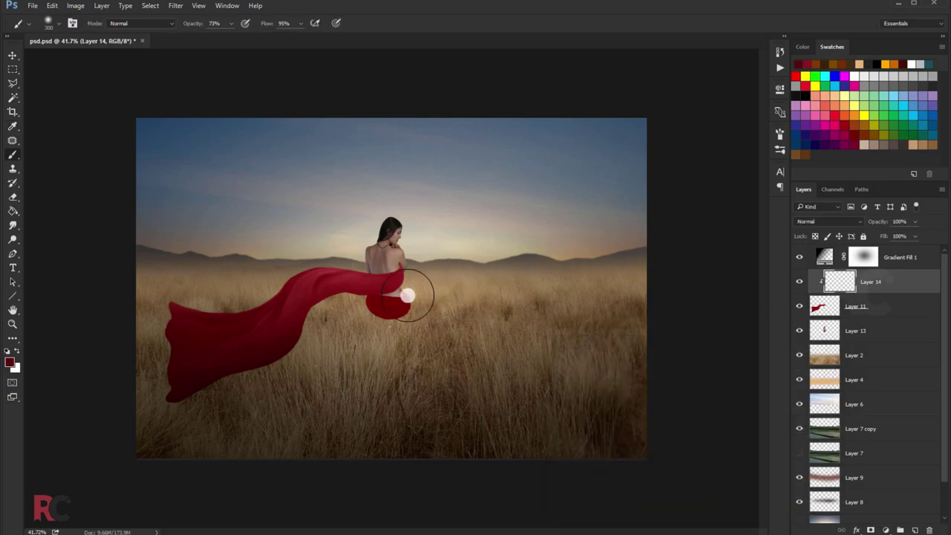
drag(348, 313, 423, 278)
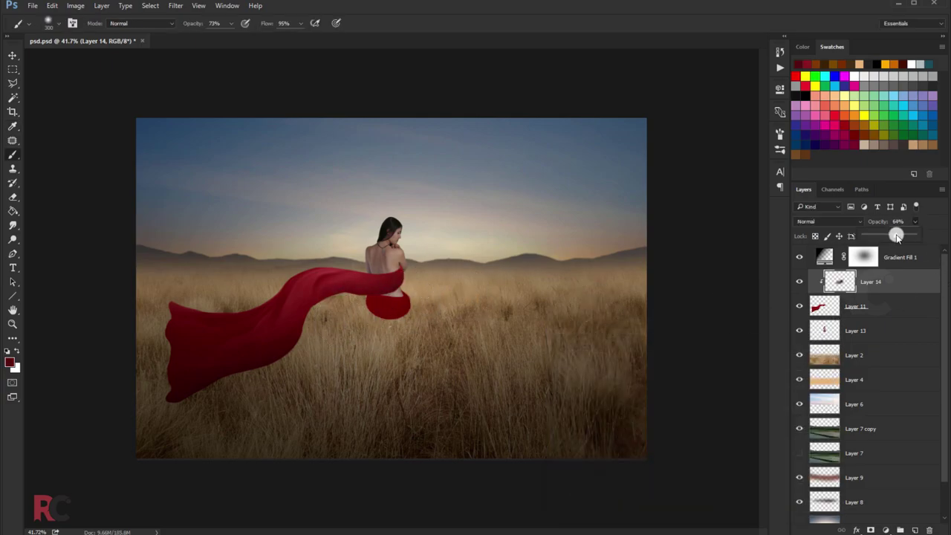
Step: Apply a Hue/Saturation adjustment to the scarf, Layer 11
scroll(744, 261, down, 1)
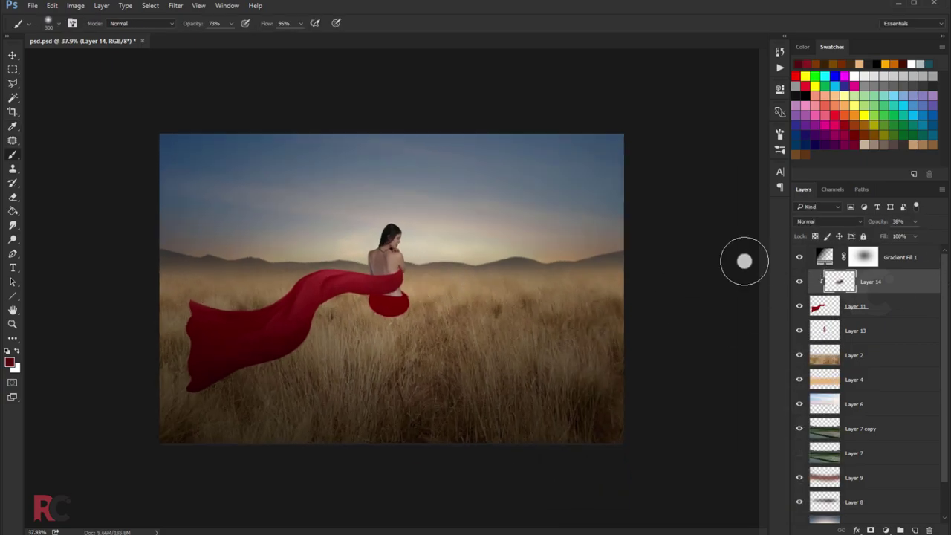
click(855, 306)
scroll(736, 353, up, 1)
key(ctrl+u)
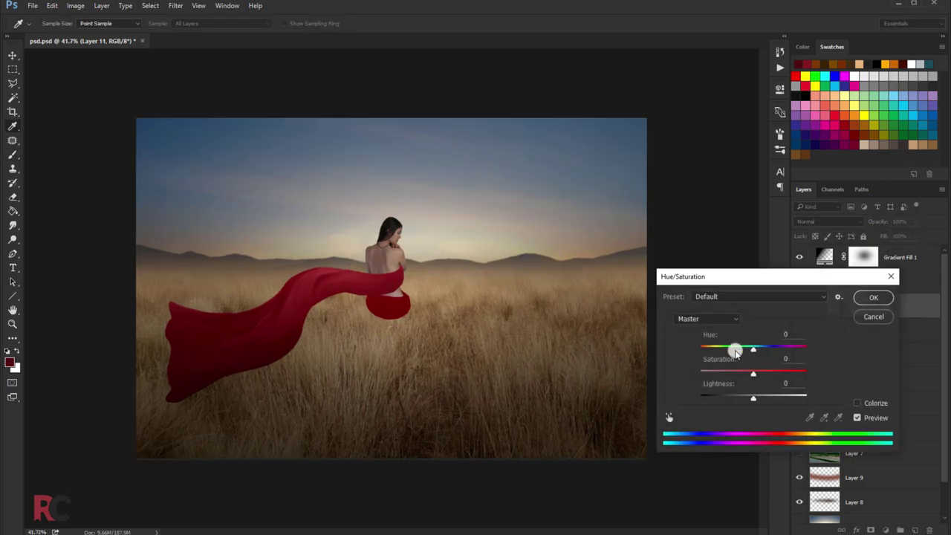
key(Return)
scroll(414, 240, down, 3)
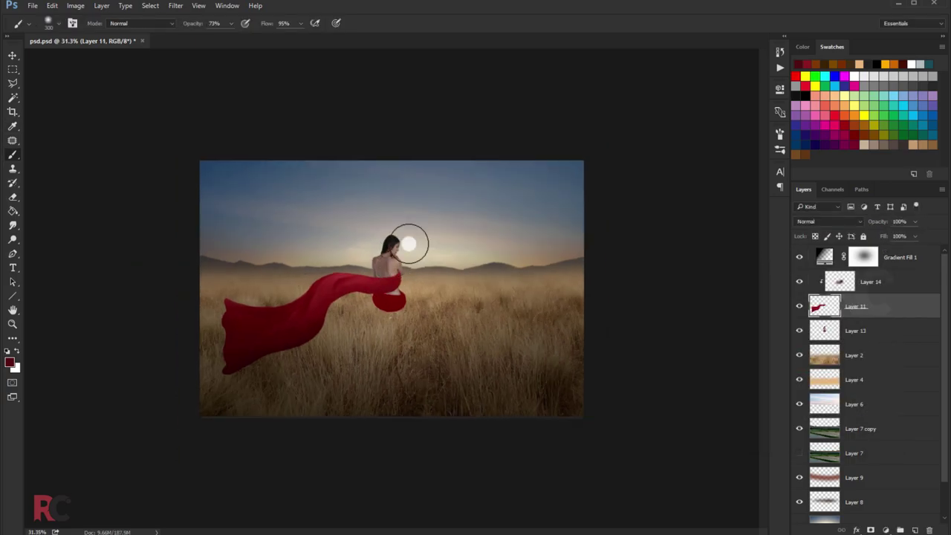
scroll(293, 214, down, 1)
key(v)
Step: Duplicate Layer 13, the red wrap, and hide the original
scroll(520, 257, up, 2)
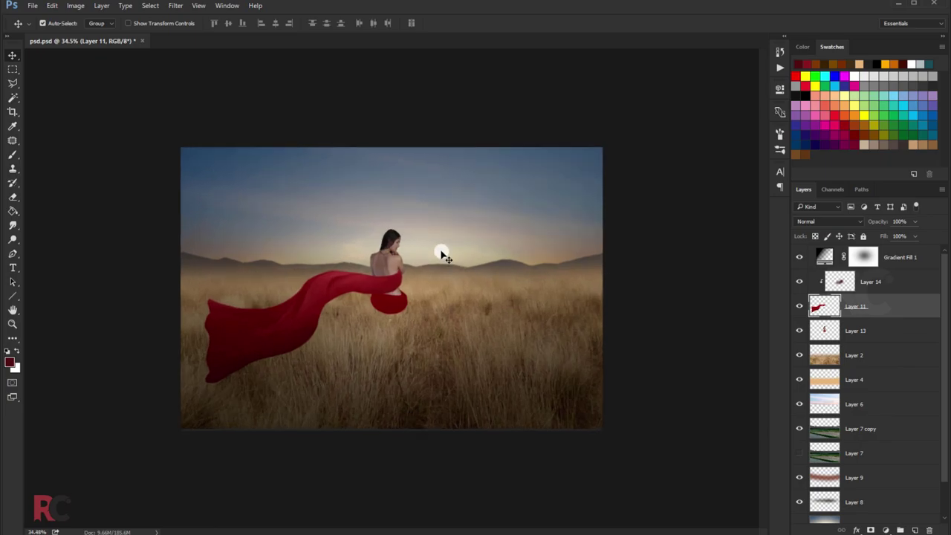
click(845, 332)
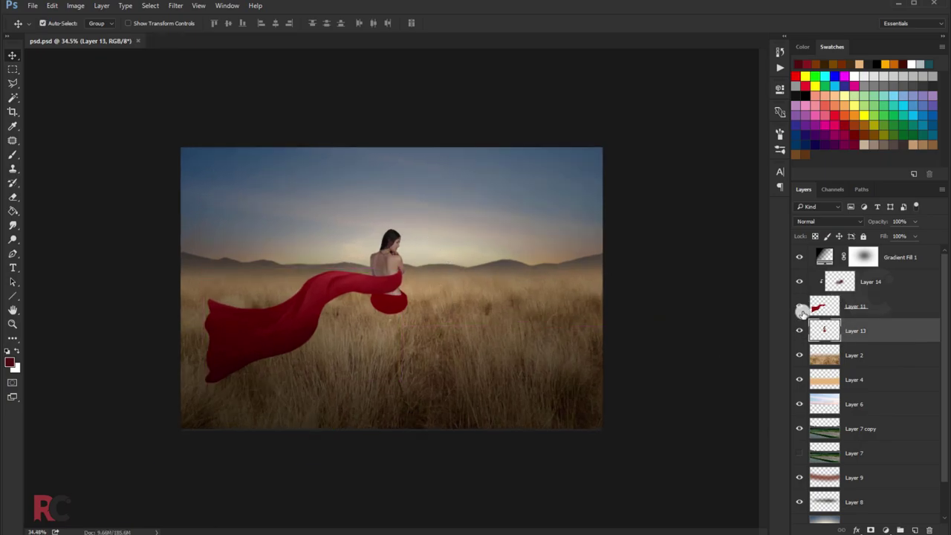
click(800, 331)
click(799, 331)
scroll(180, 276, up, 1)
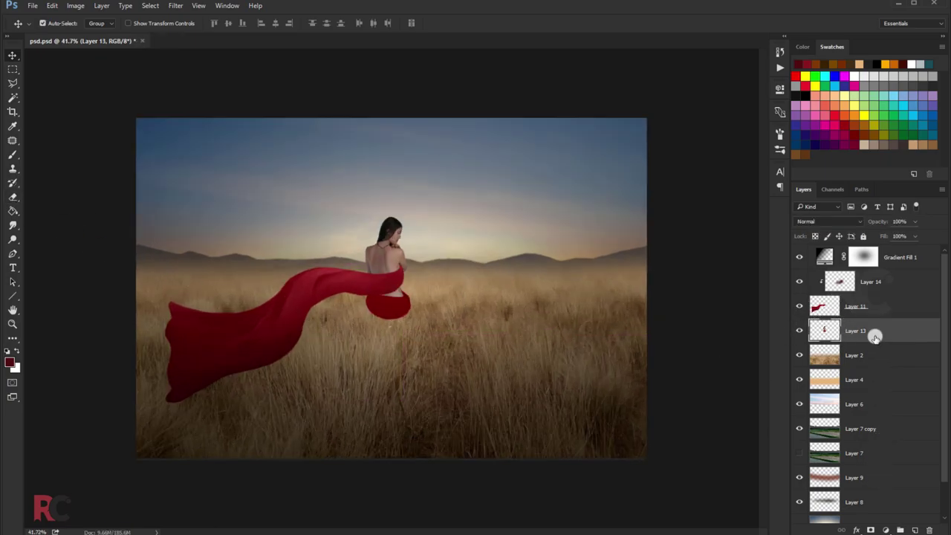
key(ctrl+j)
click(799, 355)
Step: Erase grass strands into the wrap's lower edge with a grass-blade Eraser tip
key(e)
scroll(359, 334, up, 5)
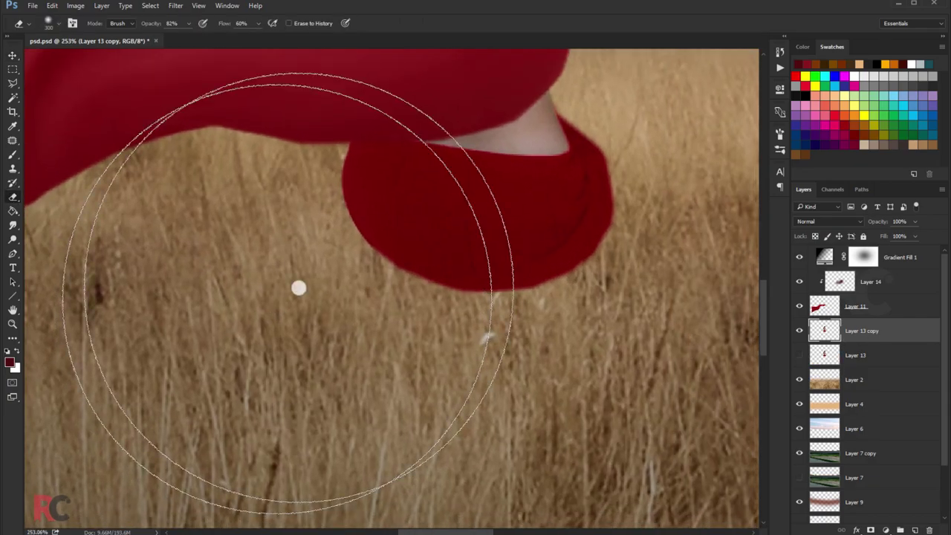
click(48, 23)
click(63, 223)
drag(446, 282, 505, 277)
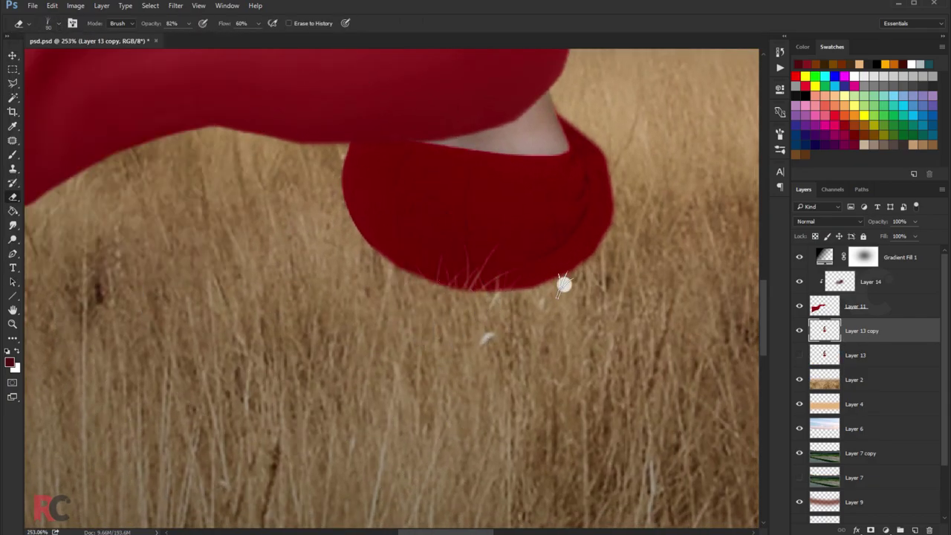
mouse_move(564, 283)
mouse_down()
mouse_move(609, 250)
mouse_move(441, 276)
mouse_move(538, 289)
mouse_move(463, 296)
mouse_up()
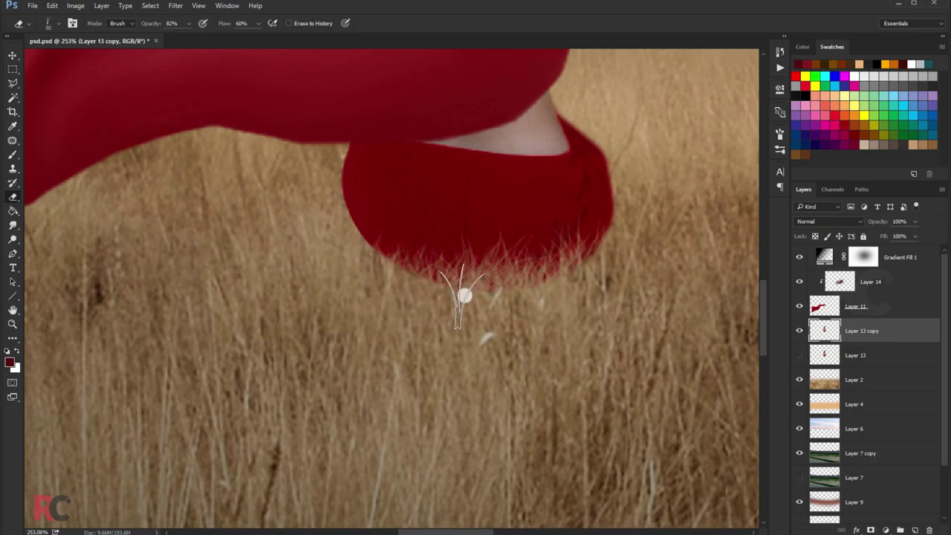
scroll(352, 265, down, 3)
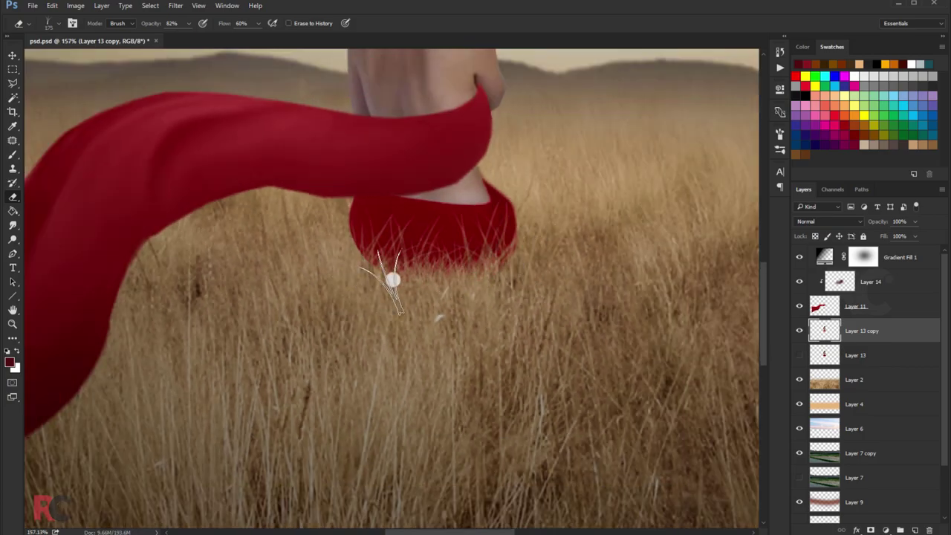
Step: Erase more grass along the wrap's bottom with a smaller grass tip at size 90
click(48, 23)
click(97, 182)
click(319, 244)
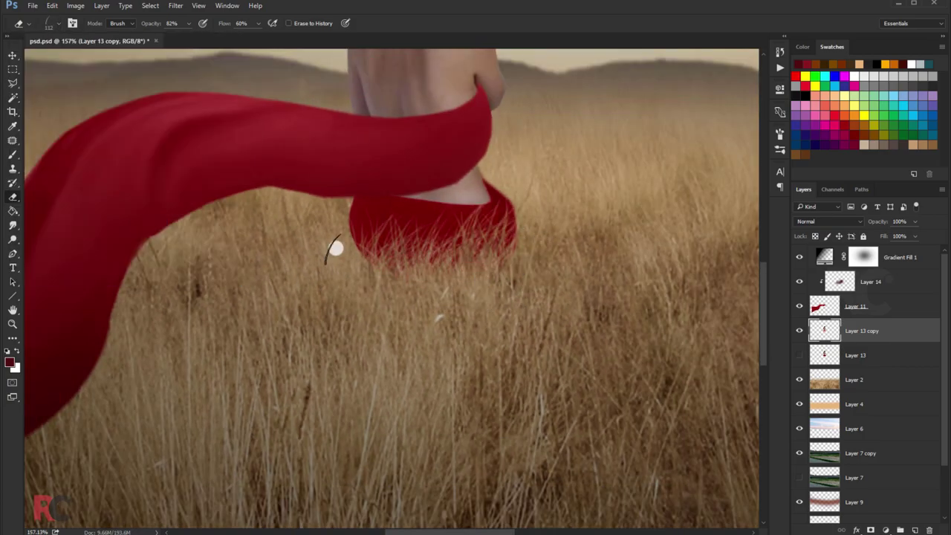
key(bracketleft)
key(bracketleft)
drag(363, 259, 505, 223)
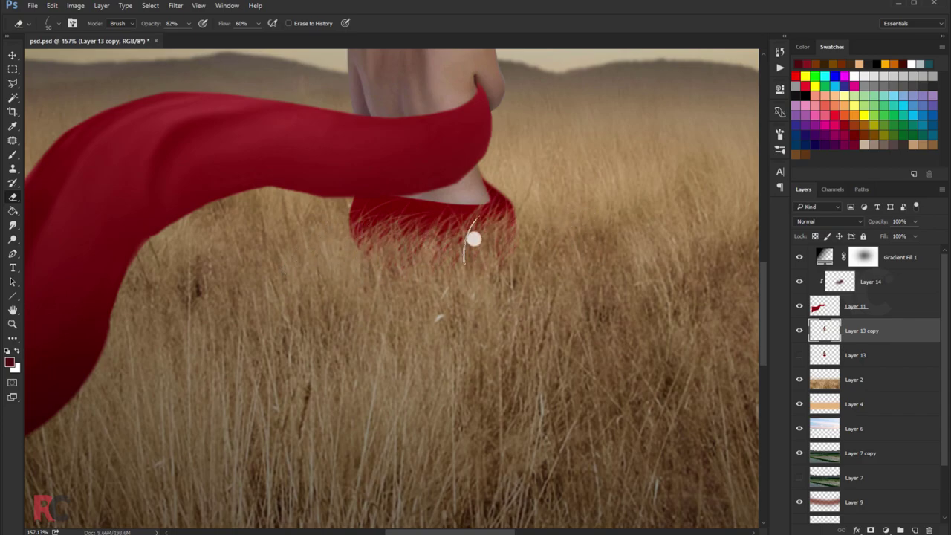
scroll(409, 230, down, 2)
scroll(402, 253, down, 1)
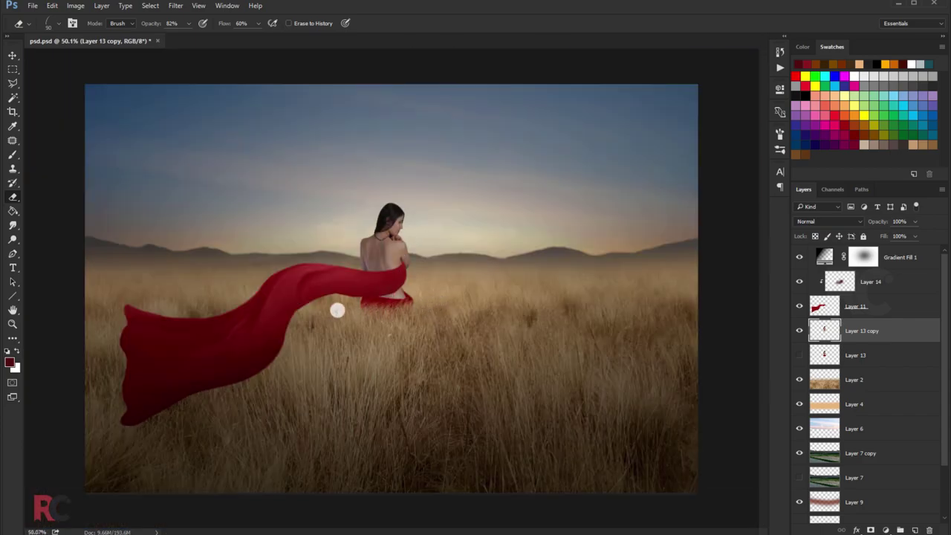
scroll(337, 311, down, 1)
Step: Merge the shading into the scarf as Layer 14 and shift it with the wrap slightly right
key(v)
click(855, 282)
shift+click(854, 306)
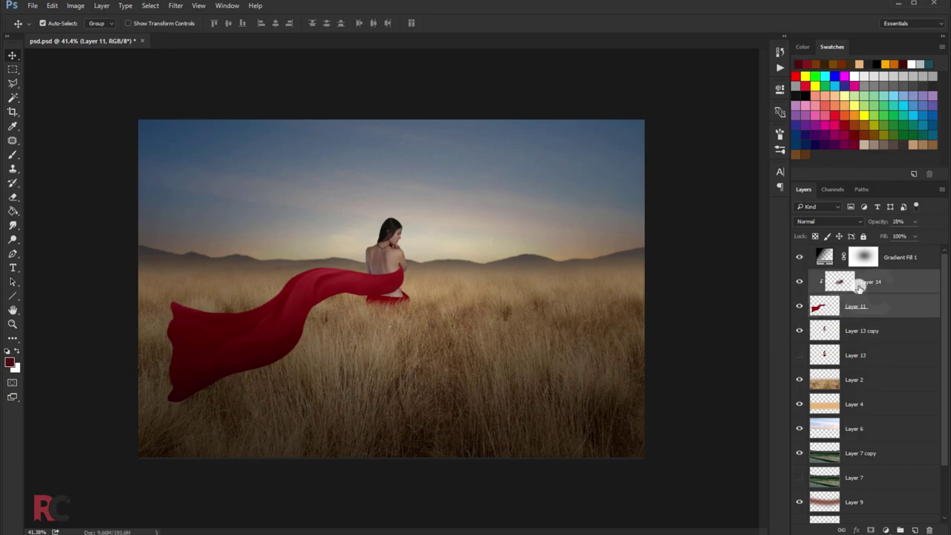
key(ctrl+e)
ctrl+click(849, 306)
key(ctrl+t)
drag(392, 249, 418, 251)
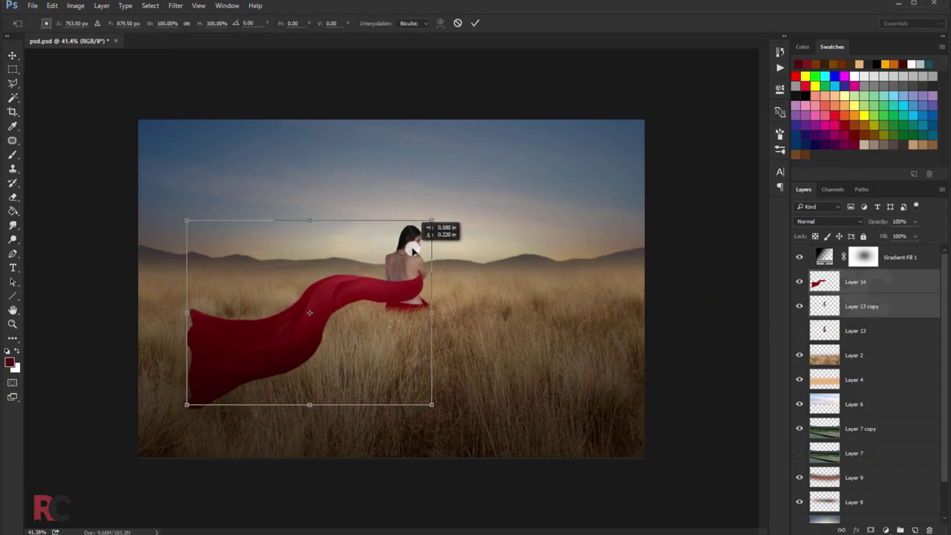
click(474, 26)
Step: Enlarge Layer 14 and Layer 13 copy together toward the lower left
scroll(399, 187, up, 1)
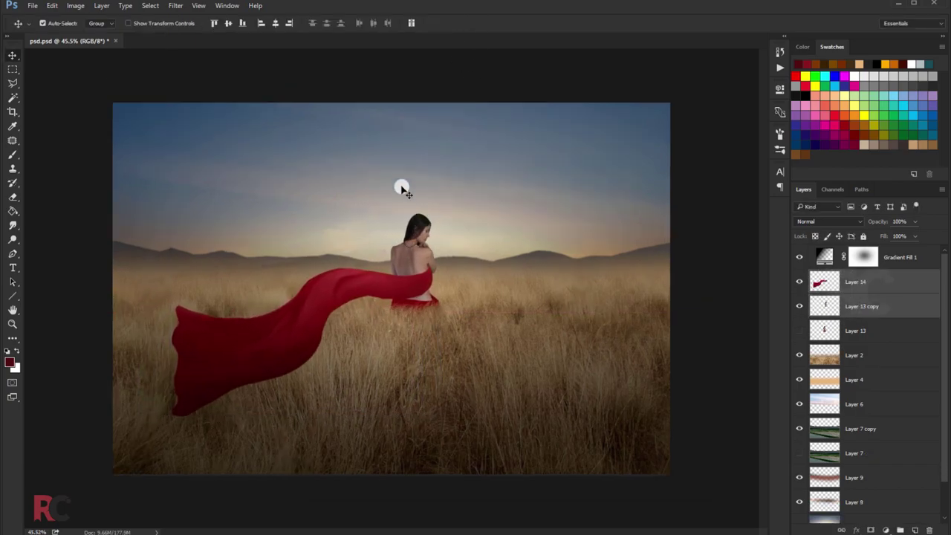
click(876, 290)
shift+click(871, 298)
key(ctrl+t)
drag(175, 413, 170, 418)
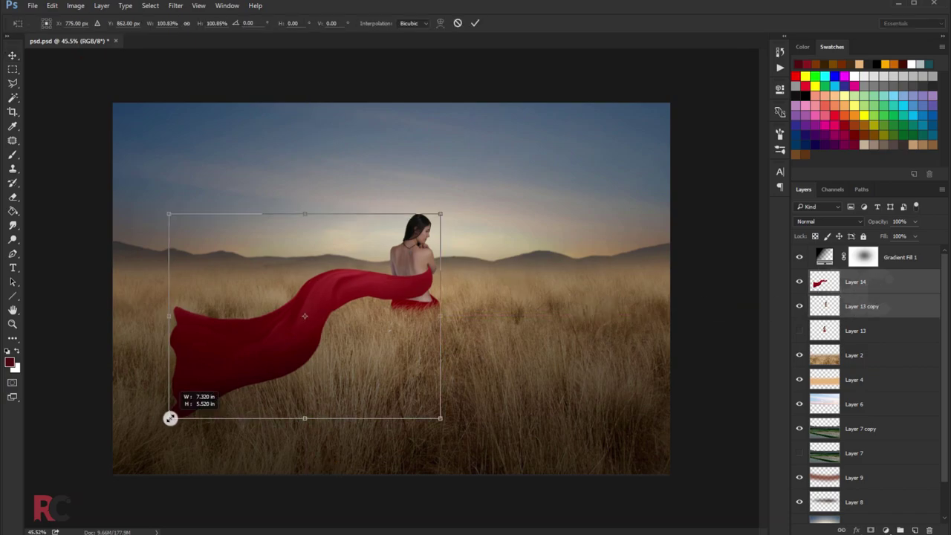
click(475, 25)
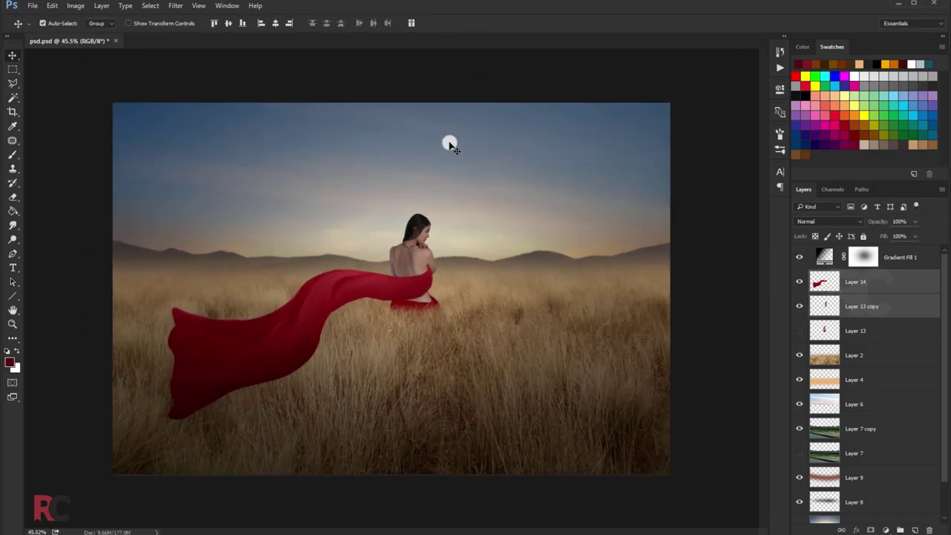
click(892, 290)
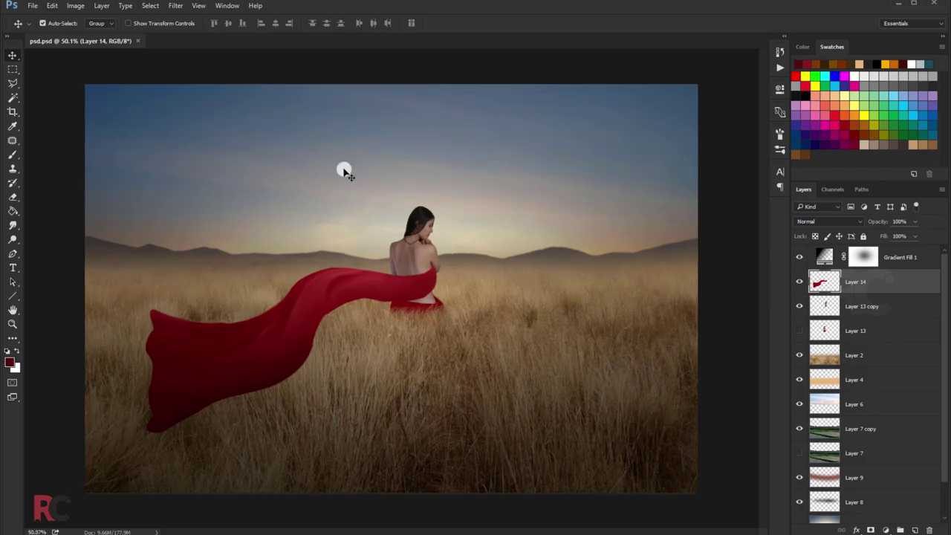
Step: Create a new transparent document and fill its canvas with black
click(865, 350)
click(33, 6)
click(37, 13)
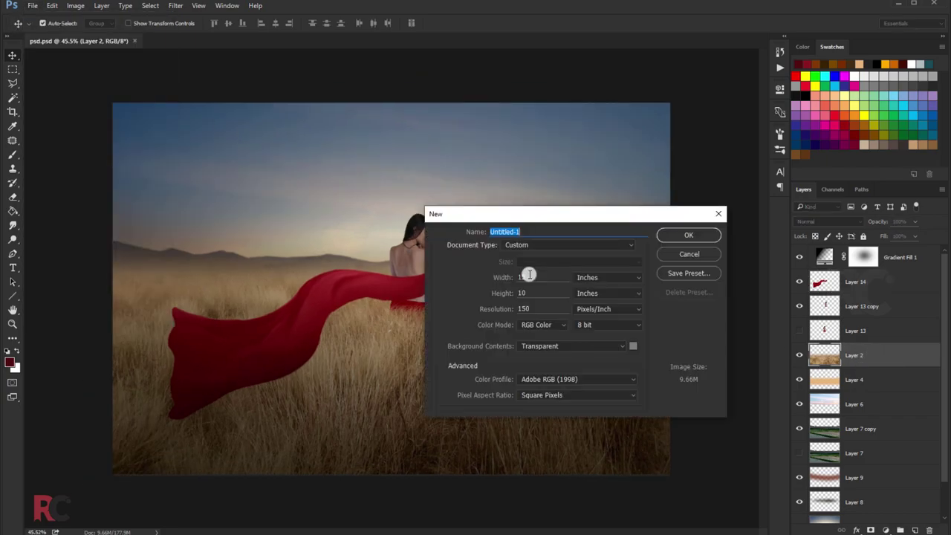
click(689, 234)
click(7, 351)
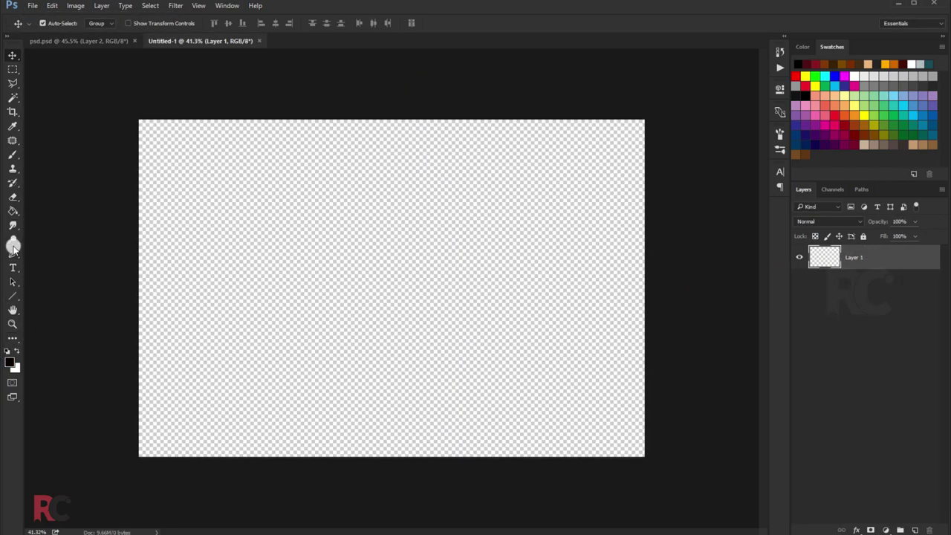
click(12, 211)
click(232, 230)
Step: Paint soft dark brownish-orange dabs at the canvas centre with a large soft brush
key(b)
key(bracketright)
key(bracketright)
key(bracketright)
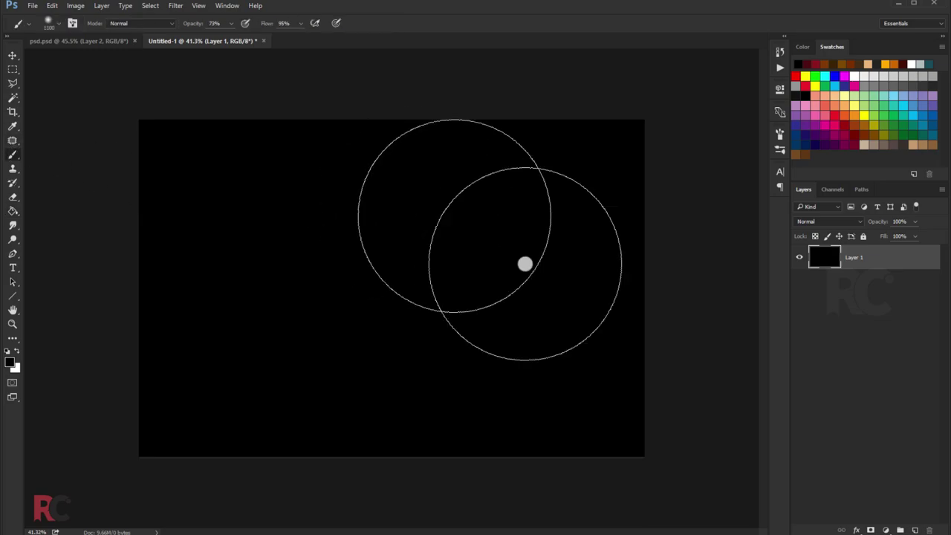
click(9, 363)
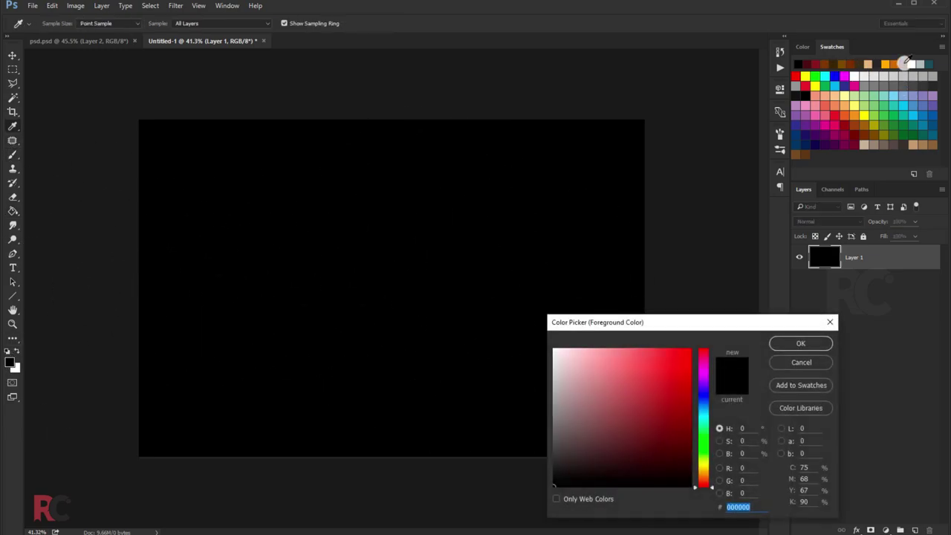
drag(682, 368, 682, 425)
drag(703, 487, 703, 478)
click(671, 446)
click(801, 343)
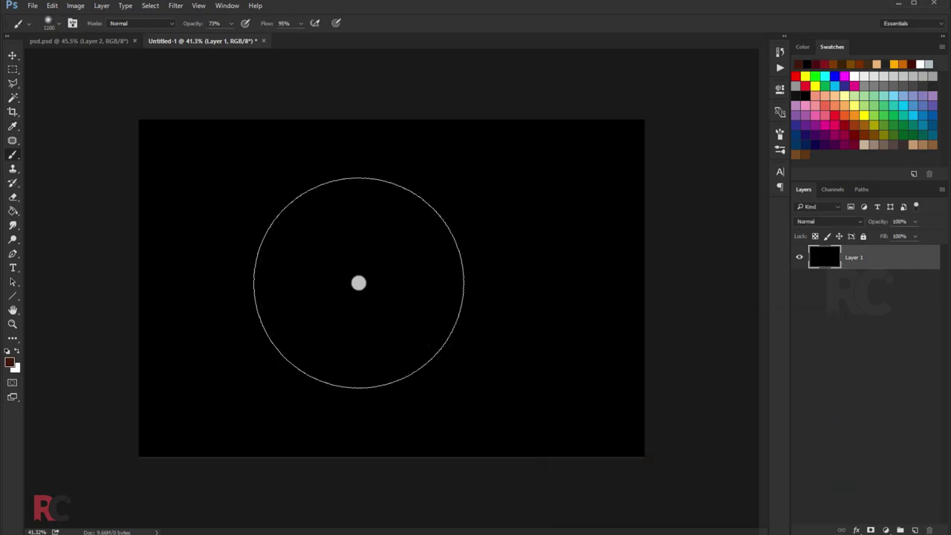
click(389, 281)
Step: Layer a brighter orange glow over the centre using a 1000 px brush
click(9, 363)
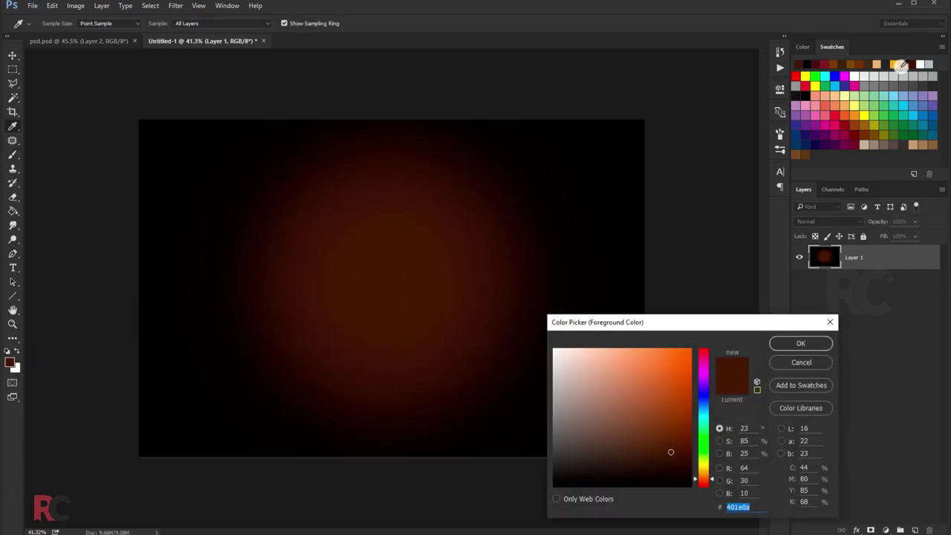
click(687, 355)
click(801, 344)
click(397, 312)
key(bracketleft)
key(bracketleft)
key(bracketleft)
click(397, 285)
key(ctrl+z)
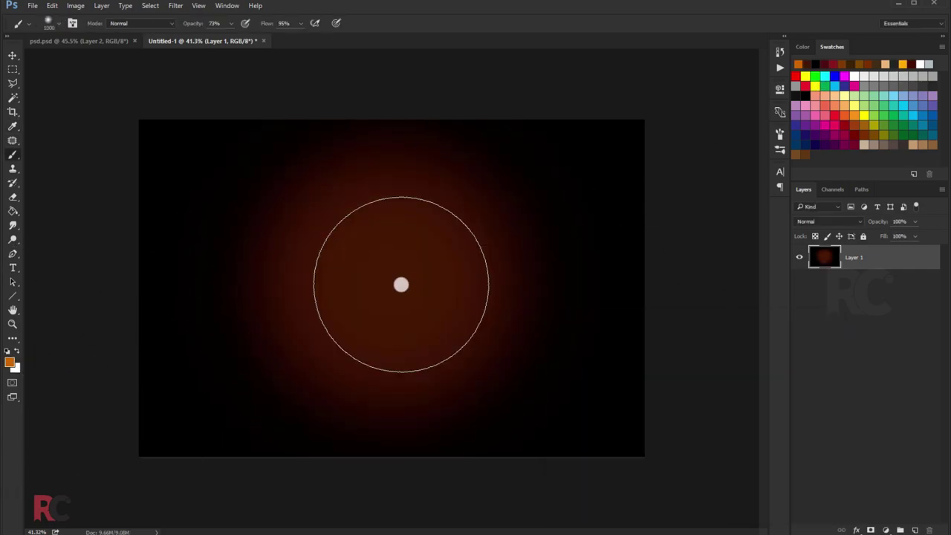
key(bracketleft)
key(bracketleft)
key(bracketright)
key(bracketright)
key(bracketright)
click(394, 283)
Step: Add even brighter orange and a white core to the centre of the glow
click(9, 363)
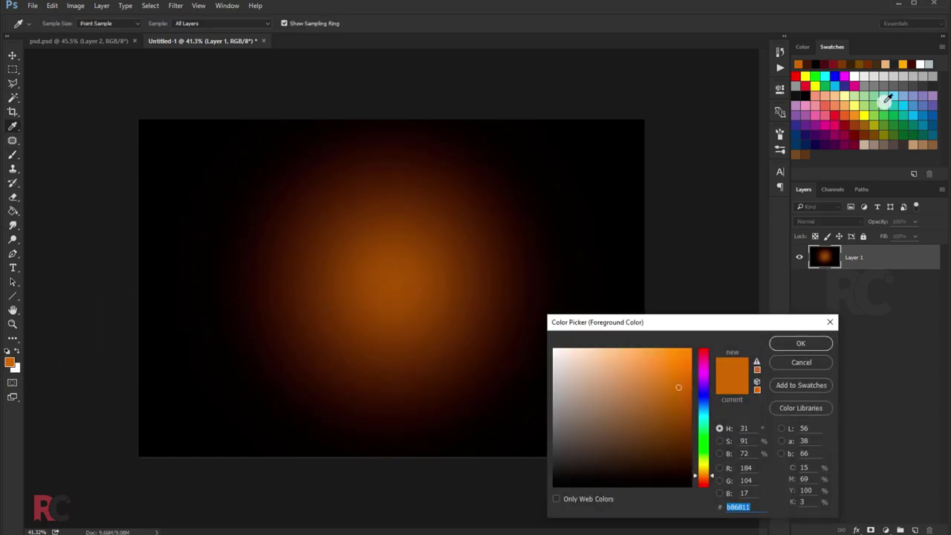
click(675, 351)
click(797, 344)
click(388, 285)
key(bracketleft)
key(bracketleft)
key(bracketleft)
click(18, 351)
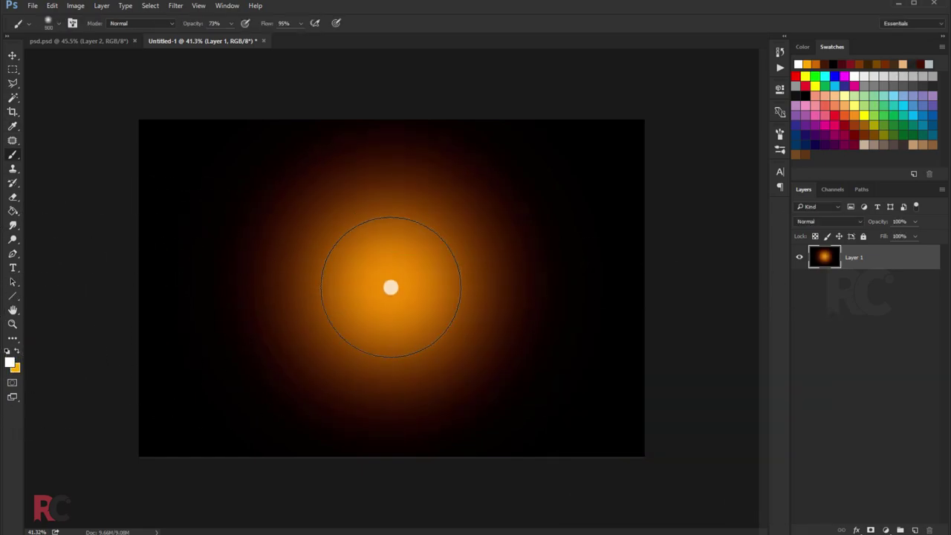
key(bracketright)
click(388, 287)
scroll(389, 287, down, 1)
Step: Drag the glow into psd.psd, set it to Screen, and scale it wider and flatter
click(13, 62)
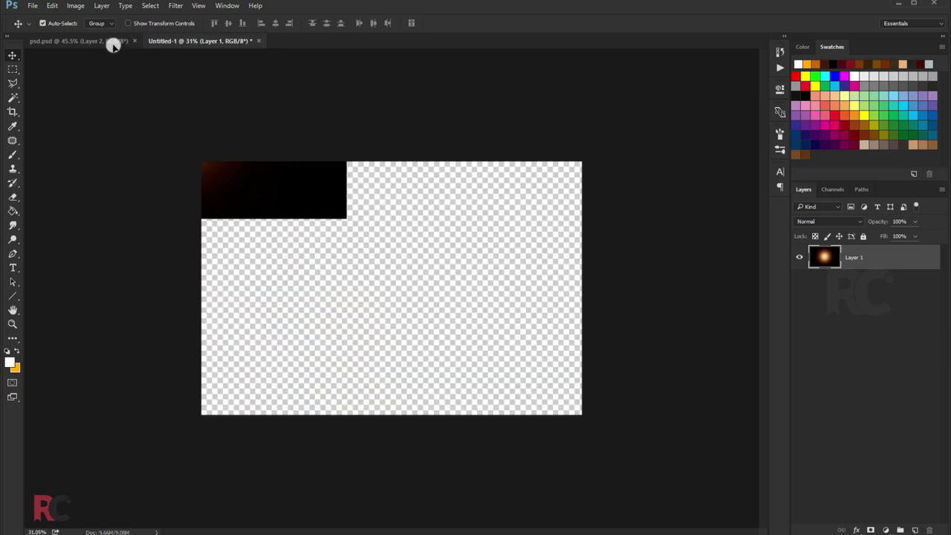
drag(387, 283, 475, 249)
click(828, 222)
click(817, 299)
key(ctrl+t)
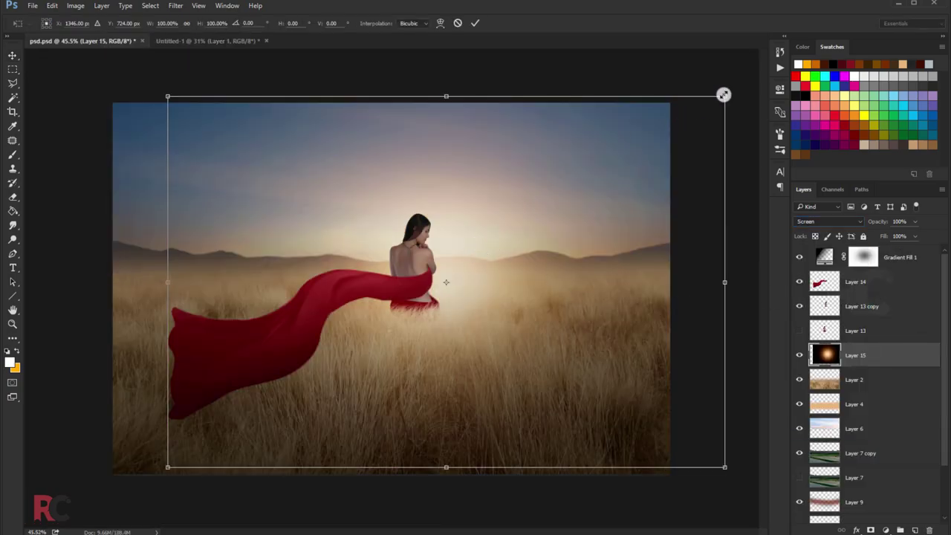
drag(724, 95, 535, 197)
drag(579, 259, 639, 246)
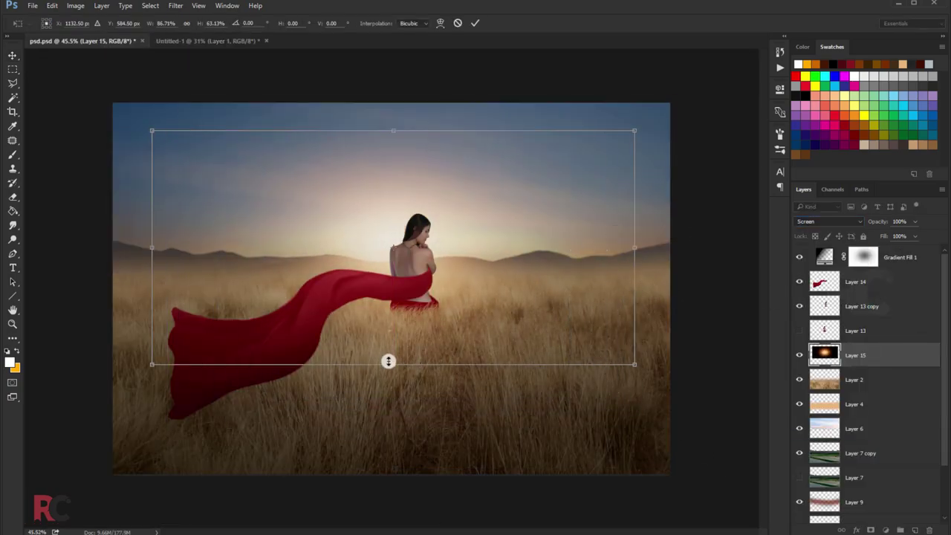
drag(394, 365, 393, 304)
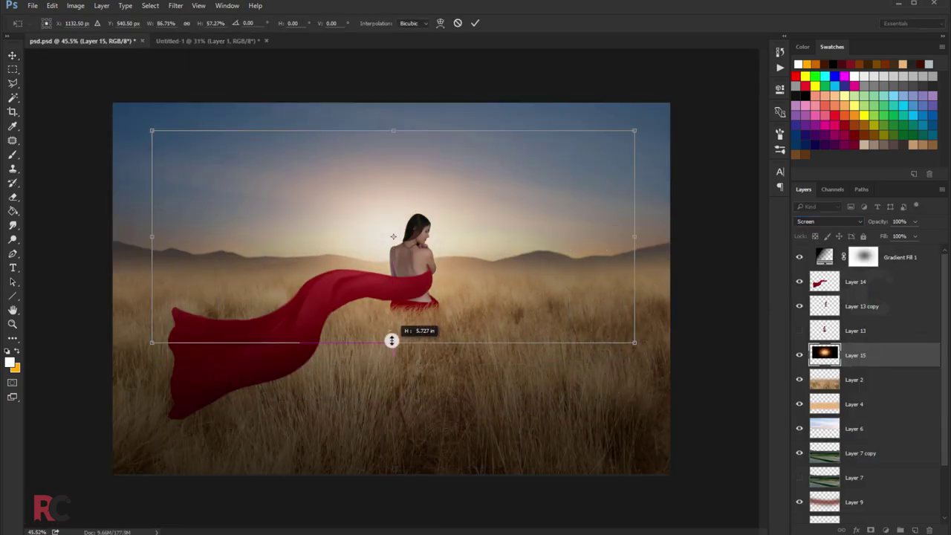
click(477, 23)
Step: Toggle the glow layer's visibility to compare and choose a soft round brush tip
click(800, 355)
click(800, 356)
key(b)
click(48, 23)
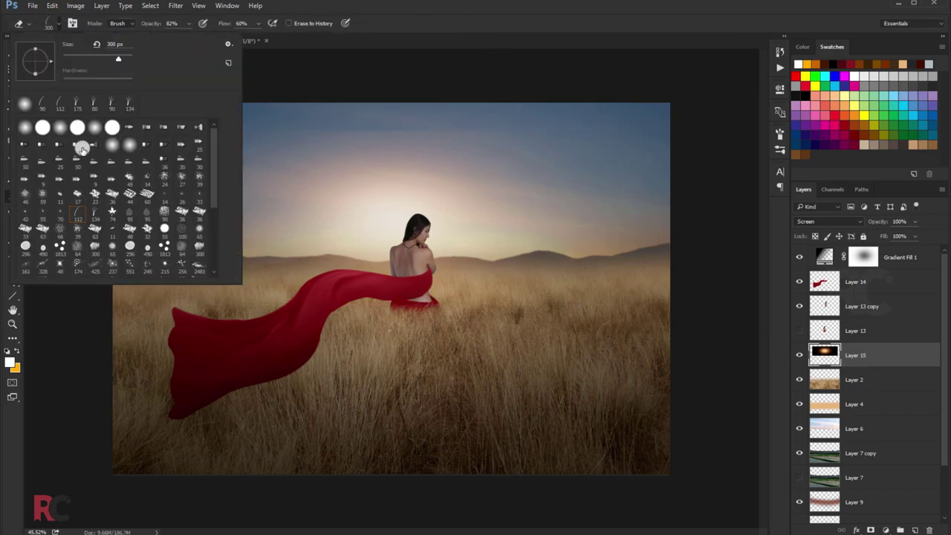
double_click(83, 148)
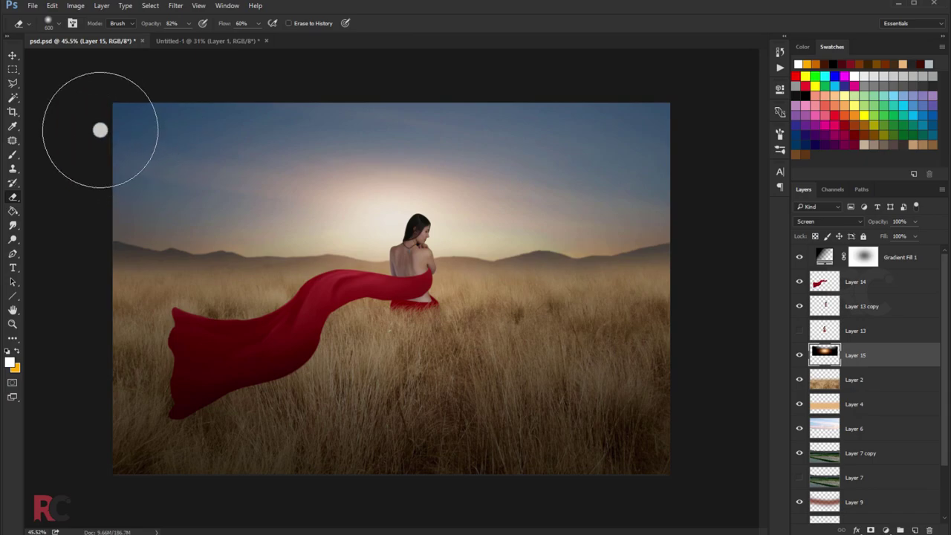
Step: Reposition and reshape the glow behind the woman around the horizon
key(ctrl+t)
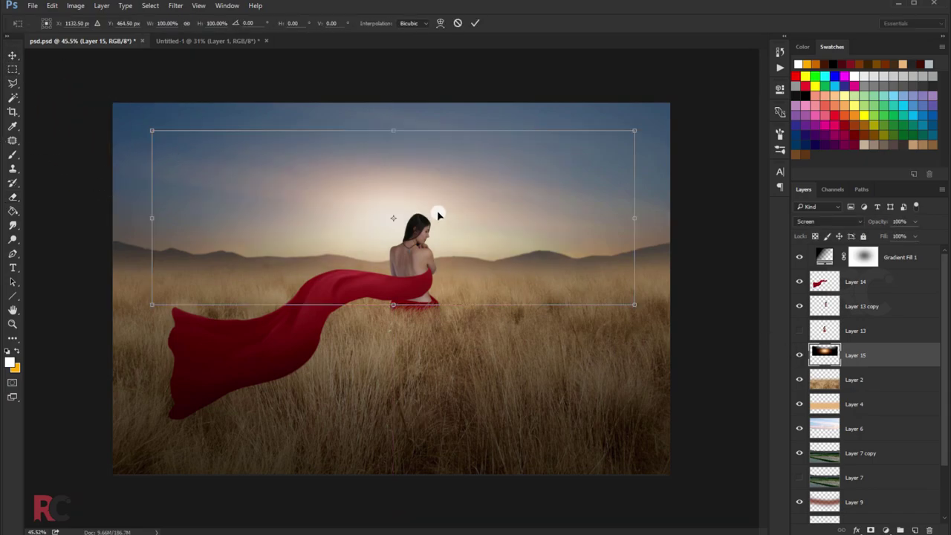
drag(437, 215, 416, 251)
drag(397, 134, 416, 212)
key(Return)
key(v)
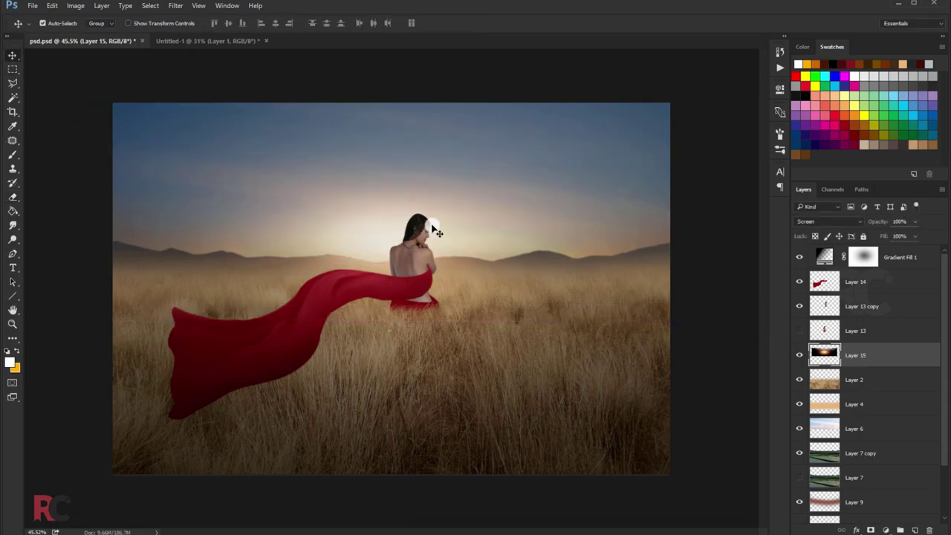
scroll(434, 230, down, 2)
click(266, 41)
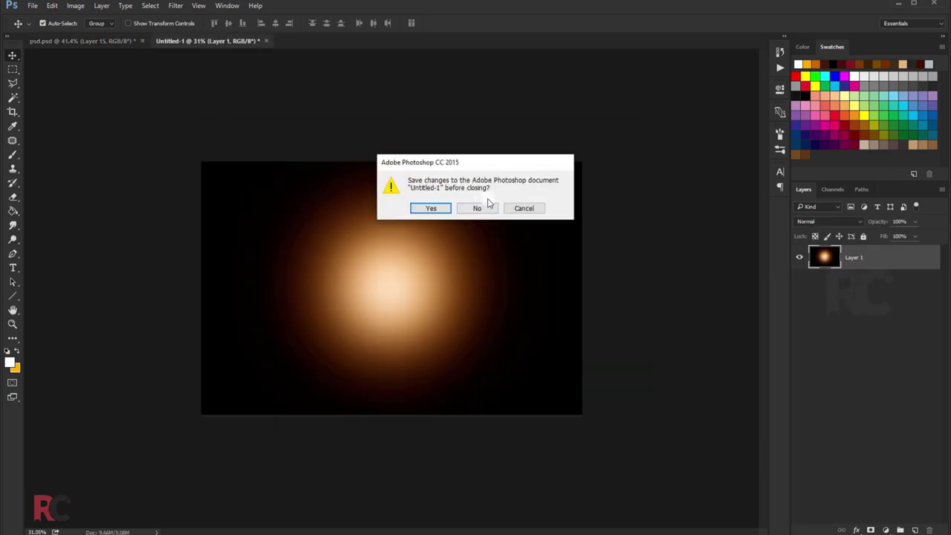
click(524, 208)
Step: Add a second glow copy, scaled behind the woman's head, blended with Screen
drag(350, 220, 389, 202)
key(ctrl+t)
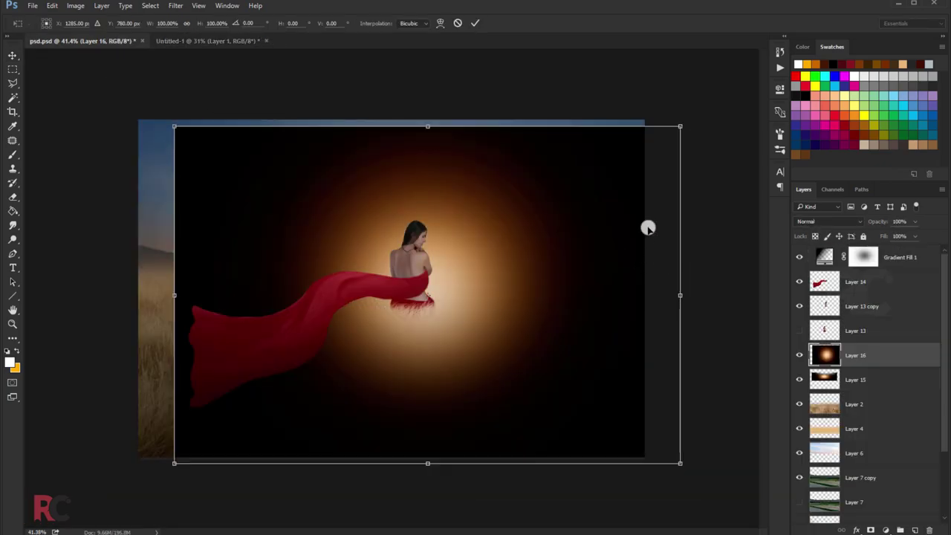
drag(427, 126, 408, 248)
drag(416, 290, 376, 257)
key(shift+alt+s)
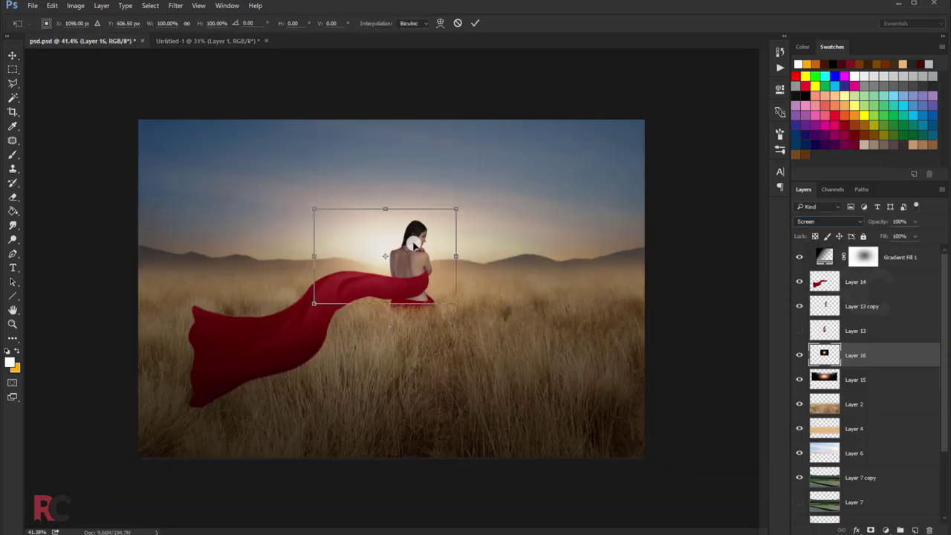
key(Return)
Step: Close the Untitled-1 glow document without saving
scroll(622, 291, up, 4)
scroll(512, 260, down, 4)
click(253, 43)
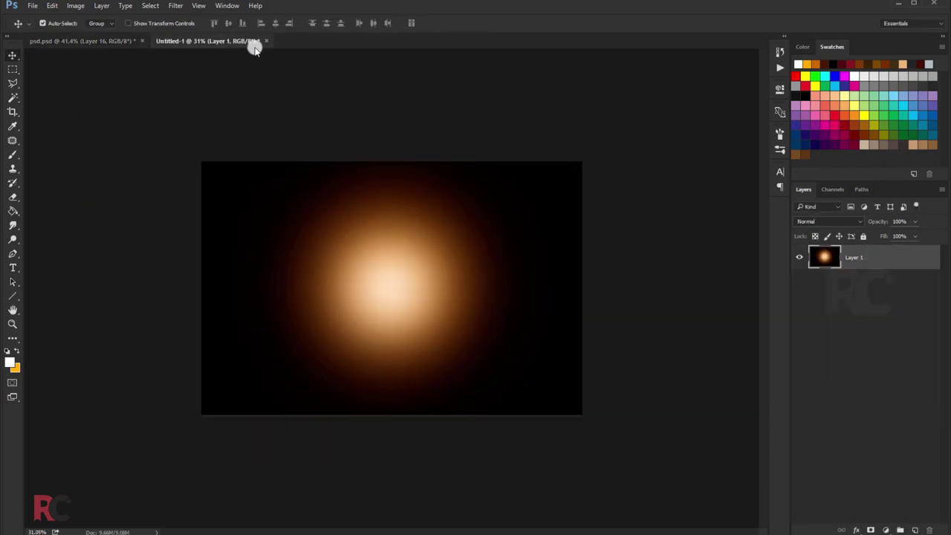
click(265, 40)
click(480, 206)
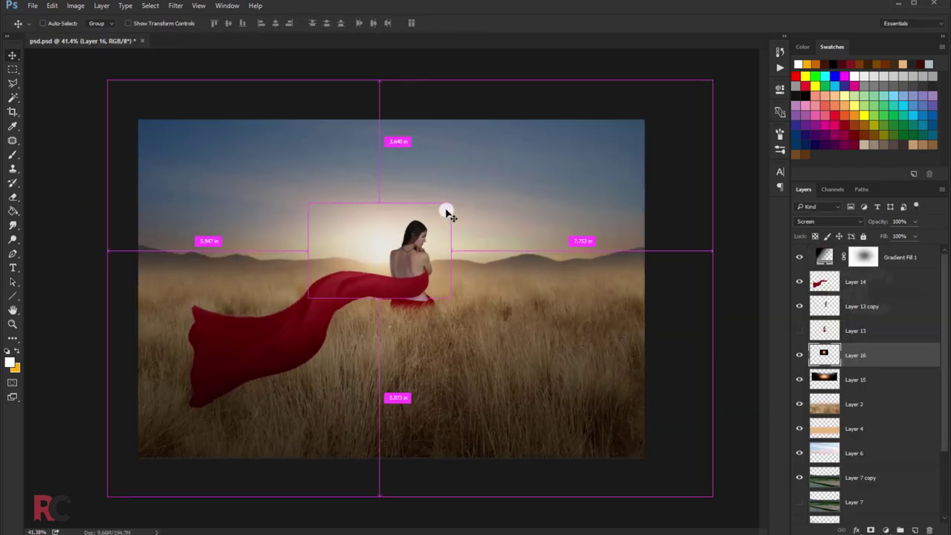
click(877, 288)
Step: Duplicate Layer 14 and lasso the cloth's trailing left end with a feathered edge
key(ctrl+j)
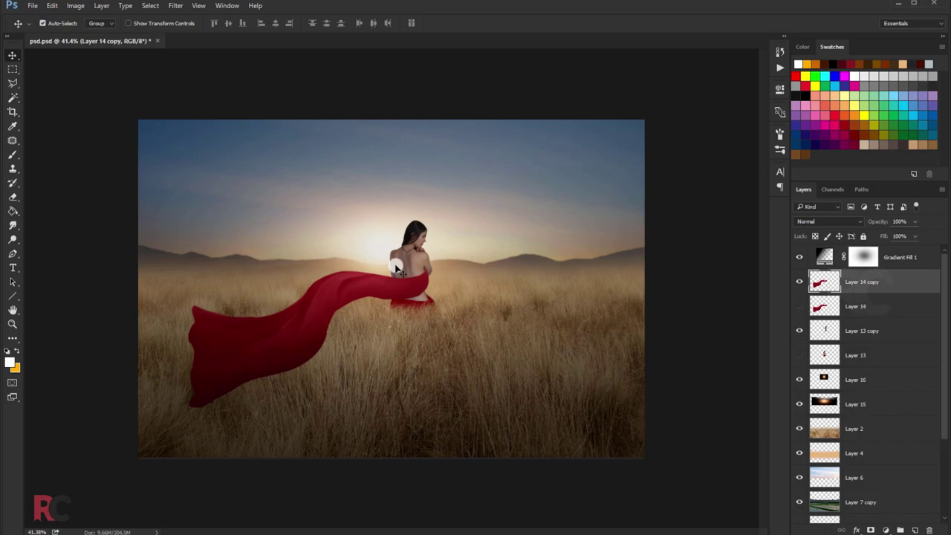
key(l)
scroll(398, 268, up, 1)
mouse_move(236, 291)
mouse_down()
mouse_move(110, 340)
mouse_move(216, 299)
mouse_up()
right_click(216, 300)
click(238, 332)
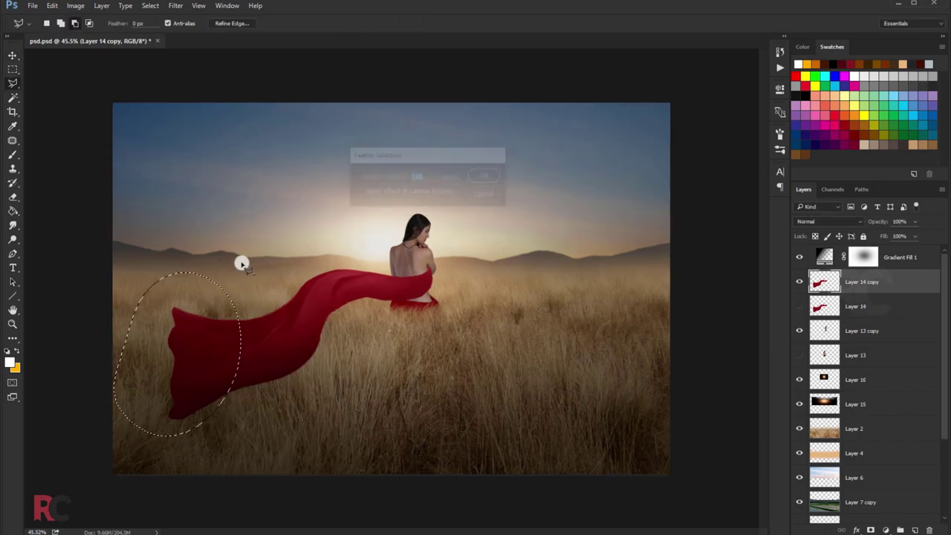
Step: Apply a 23°, 42 px Motion Blur to the selected cloth tail, then deselect
key(Return)
click(175, 5)
click(346, 187)
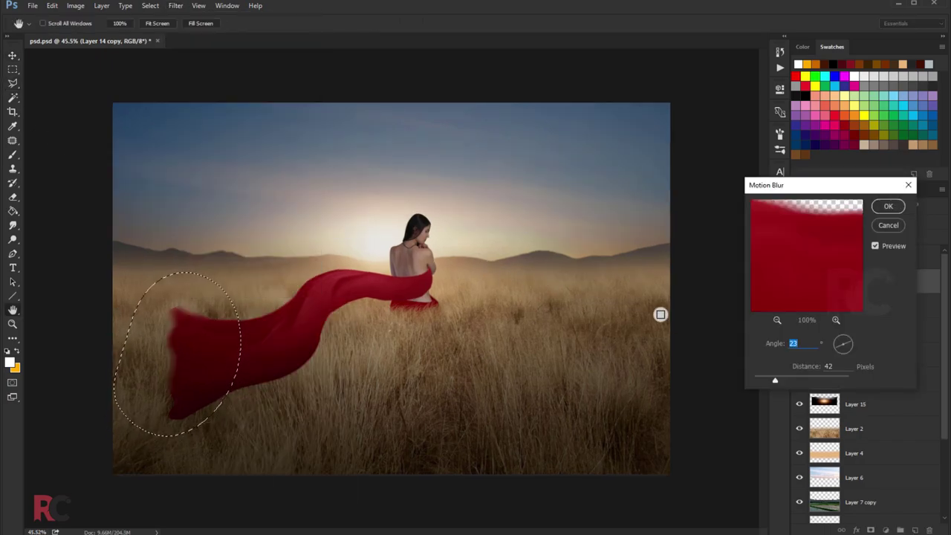
key(Return)
key(ctrl+d)
key(v)
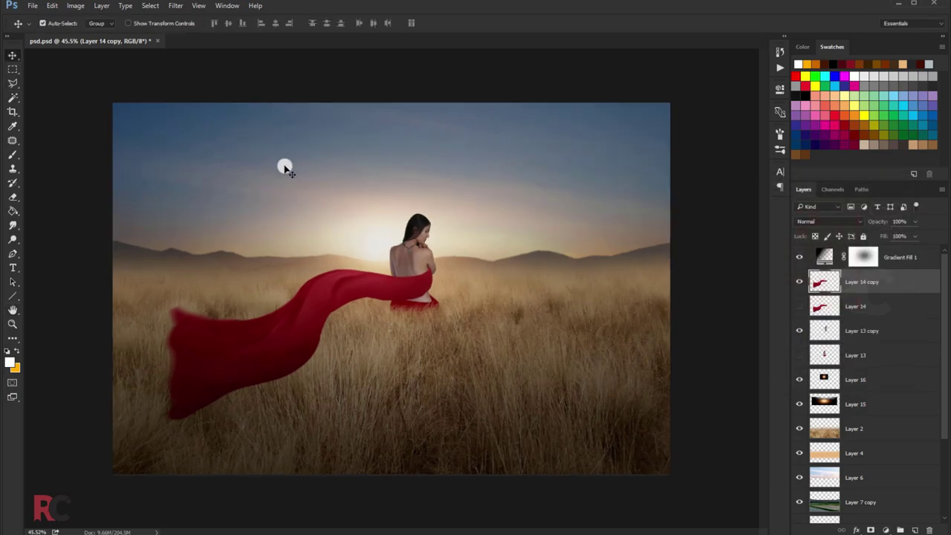
click(853, 382)
Step: Add Layer 17 and paint a soft black shadow stroke beneath the red cloth
click(915, 530)
key(b)
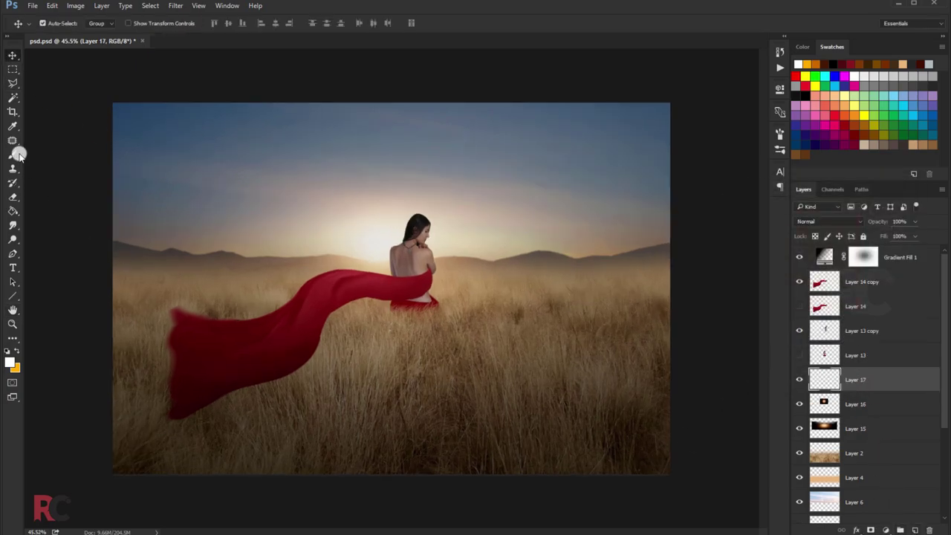
key(d)
mouse_move(180, 409)
mouse_down()
mouse_move(407, 318)
mouse_move(233, 374)
mouse_up()
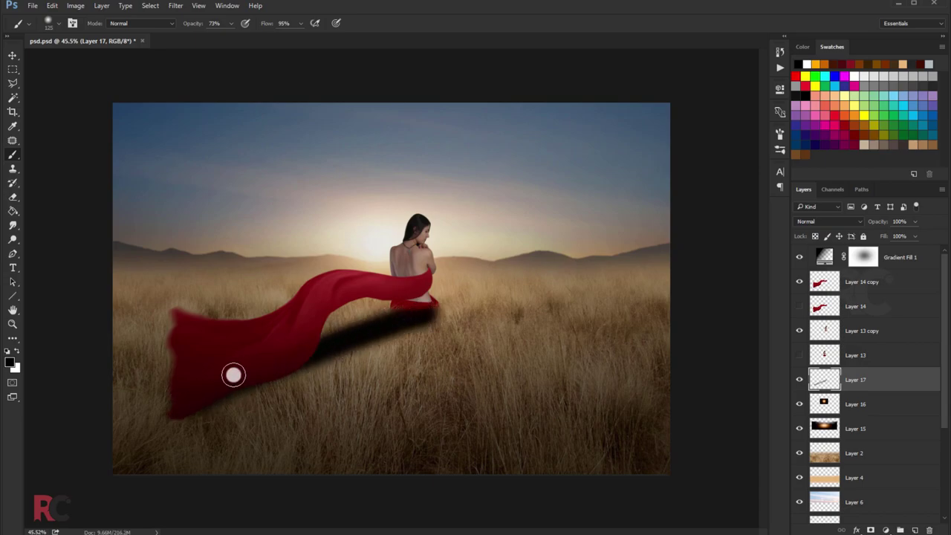
key(e)
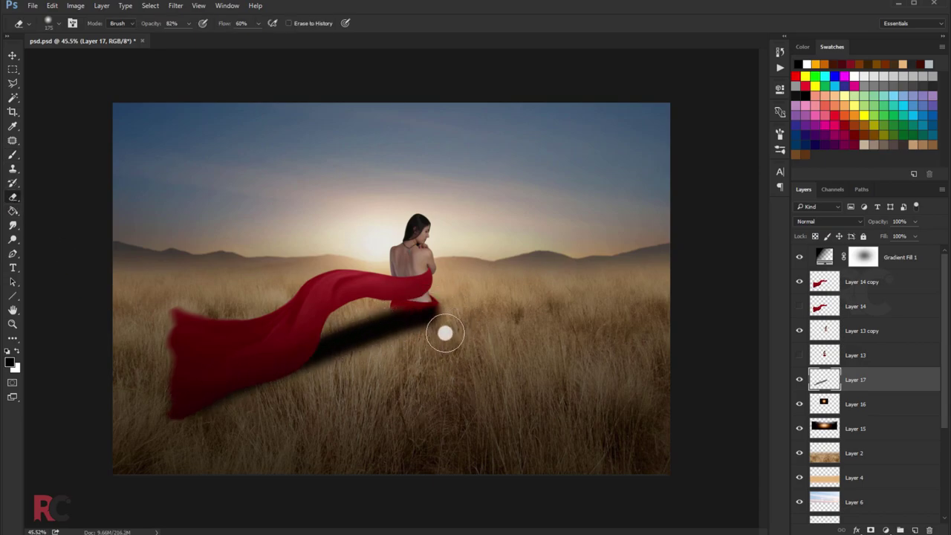
drag(443, 334, 316, 382)
key(b)
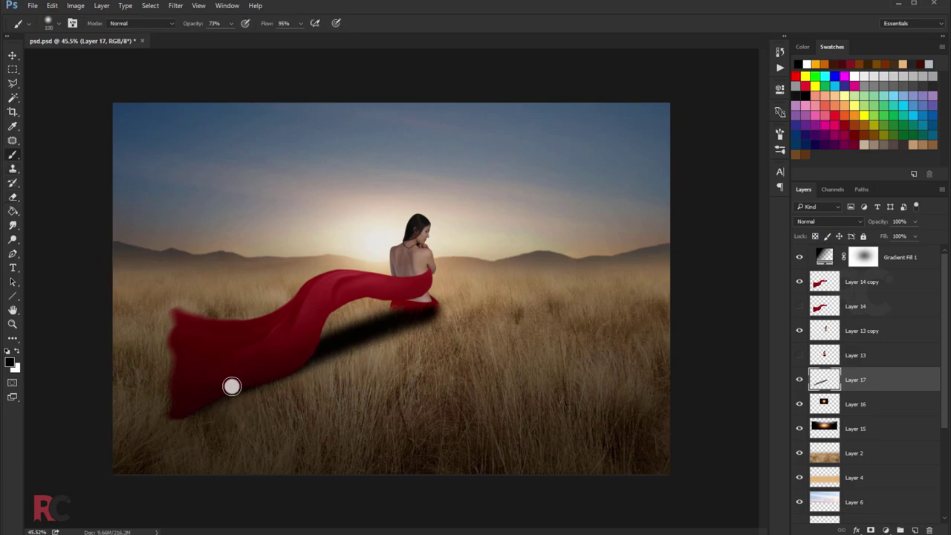
drag(896, 236, 884, 238)
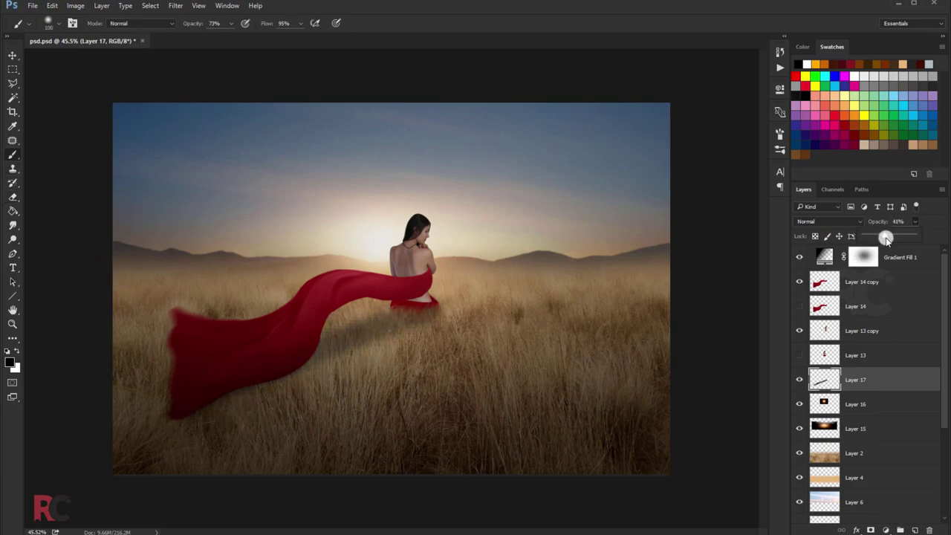
Step: Gaussian-blur the shadow with a radius of about 30 and set it to 51% opacity
click(175, 6)
click(346, 172)
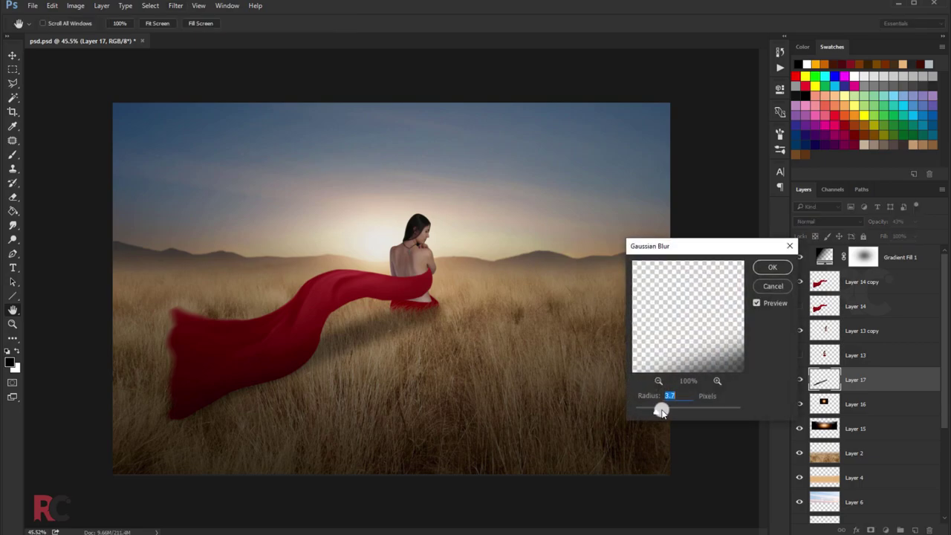
drag(662, 414, 685, 414)
key(Return)
drag(914, 221, 919, 230)
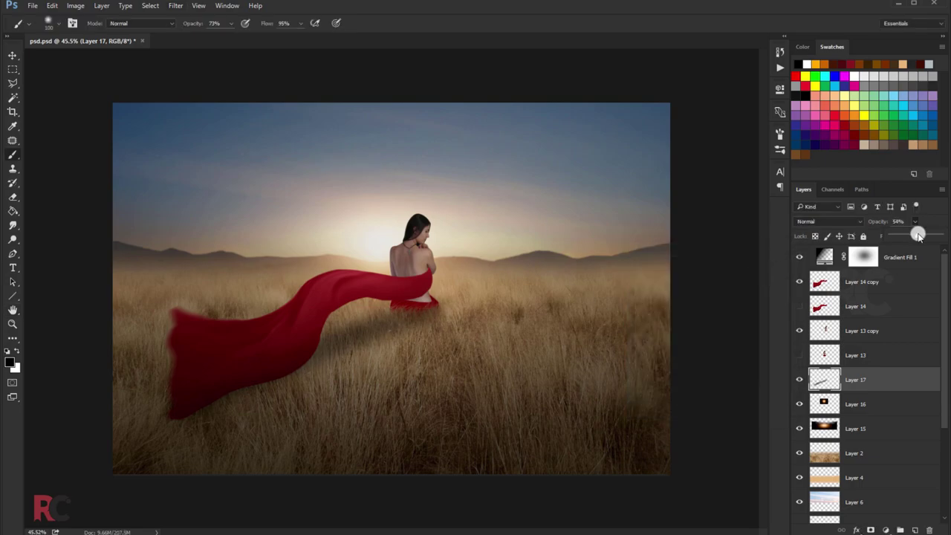
scroll(382, 248, down, 1)
key(v)
click(817, 221)
Step: Change the shadow layer's blending mode and zoom out to the whole composition
click(807, 257)
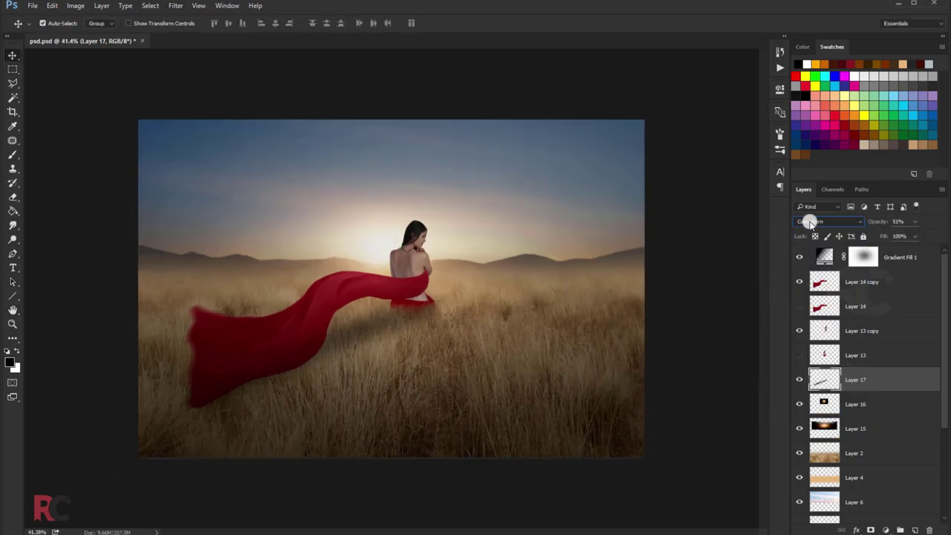
scroll(810, 224, down, 2)
scroll(811, 223, down, 1)
scroll(810, 222, down, 3)
scroll(810, 223, down, 3)
scroll(810, 223, down, 3)
key(ctrl+minus)
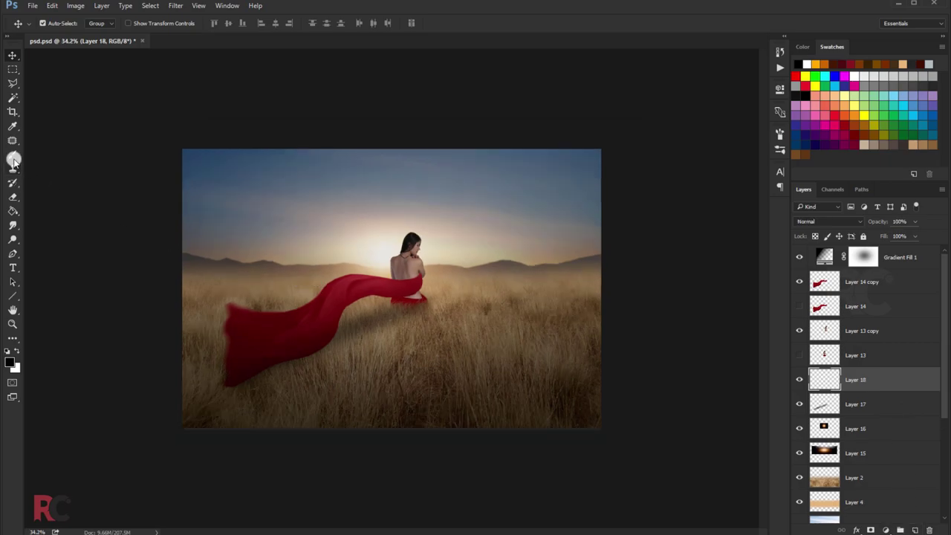
key(b)
Step: Paint black over the lower grass on new Layer 18, faded to 17% with Normal blending
key(ctrl+shift+alt+n)
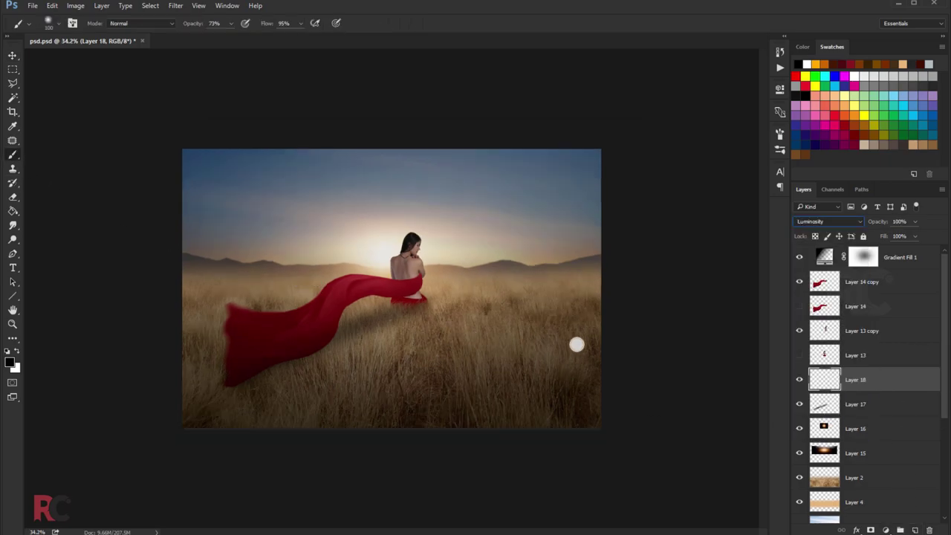
right_click(475, 297)
drag(520, 315, 572, 315)
key(Return)
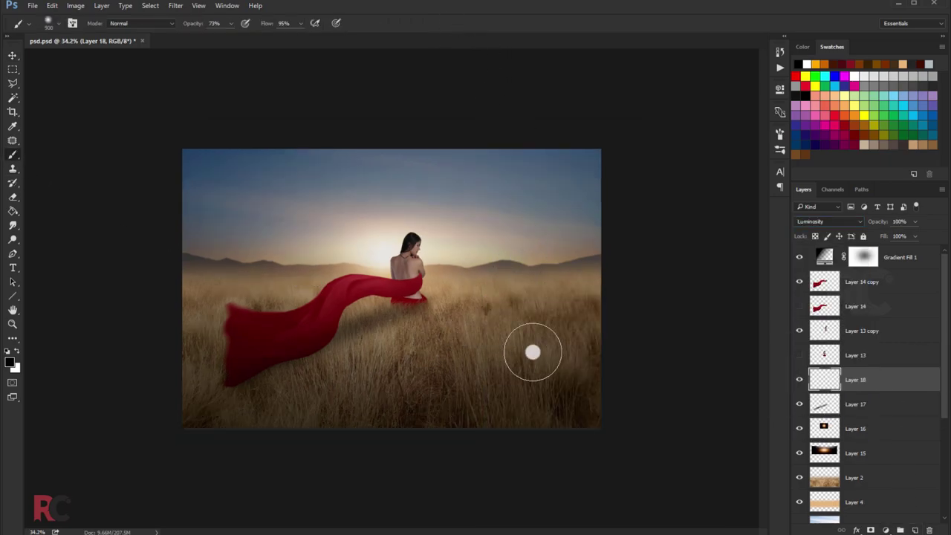
mouse_move(533, 350)
mouse_down()
mouse_move(470, 408)
mouse_move(116, 414)
mouse_up()
key(bracketleft)
key(bracketleft)
key(bracketleft)
drag(271, 391, 570, 357)
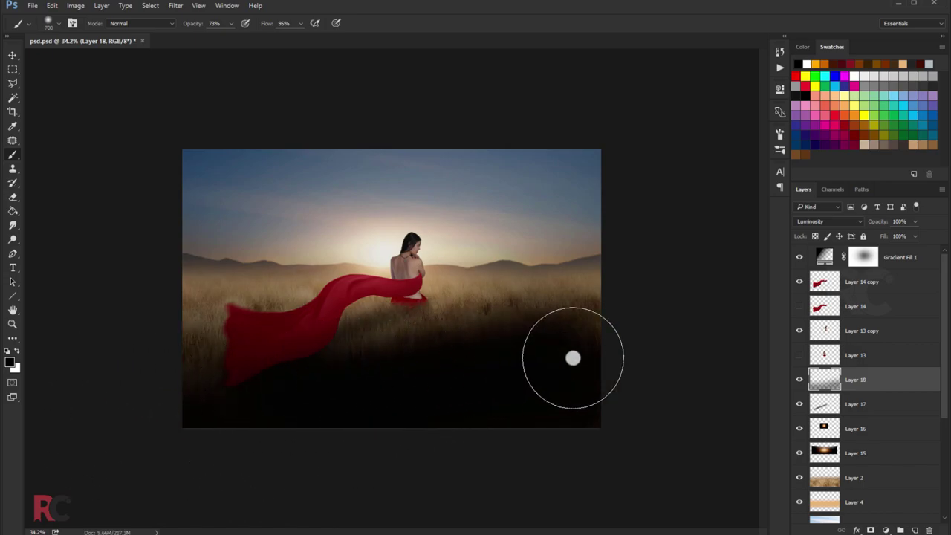
drag(918, 222, 873, 236)
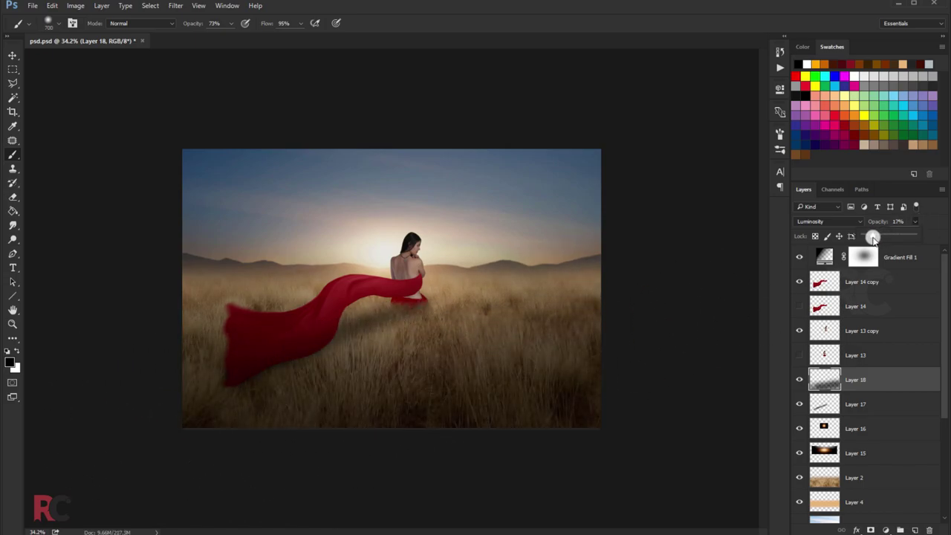
click(796, 380)
click(825, 221)
click(802, 230)
Step: Add Layer 19 with more black shading over the lower grass at 37% opacity
click(915, 530)
drag(335, 362, 594, 360)
drag(914, 222, 882, 238)
drag(305, 380, 677, 349)
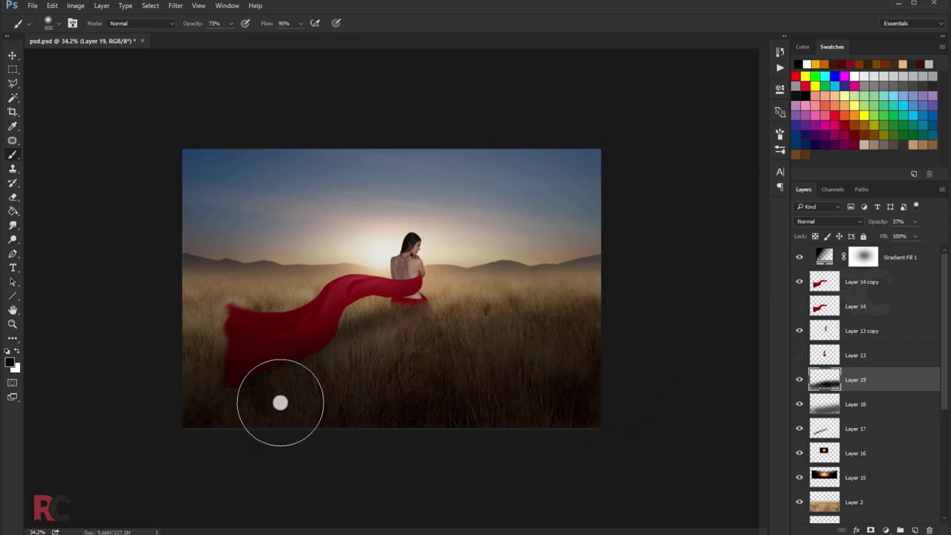
Step: Add an Exposure adjustment layer above Layer 19 with Offset +0.0542
click(885, 530)
click(855, 375)
drag(687, 163, 693, 164)
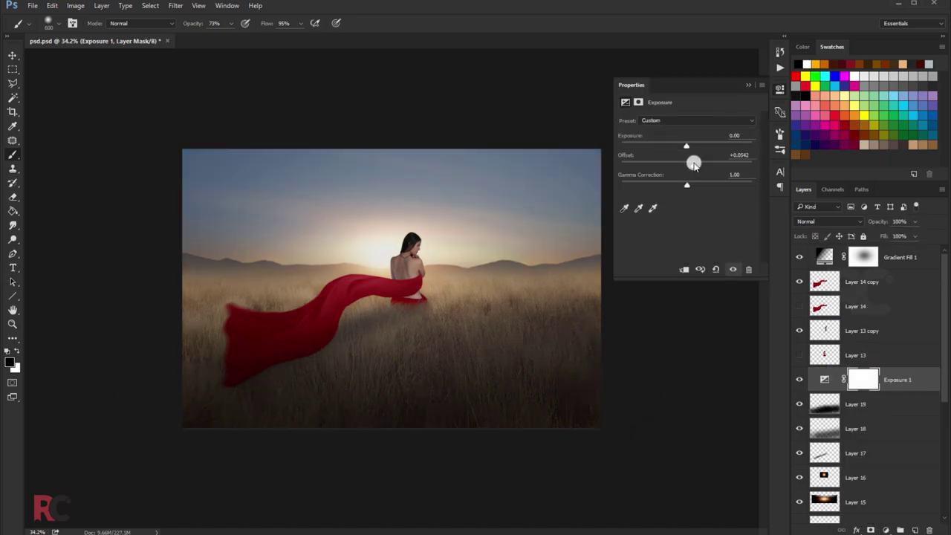
click(748, 85)
scroll(435, 255, up, 1)
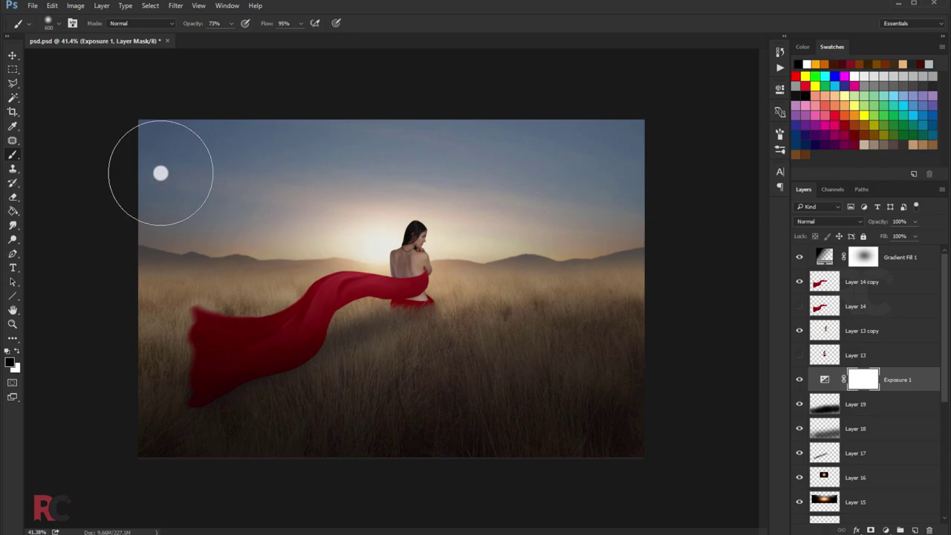
key(v)
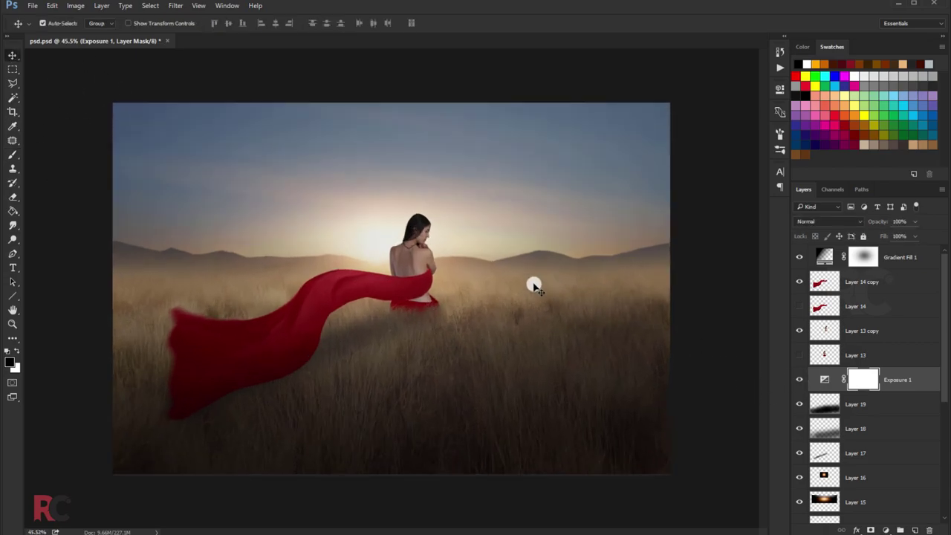
Step: Select Layer 17 and keep it on Normal blending at 70% opacity
scroll(873, 405, down, 1)
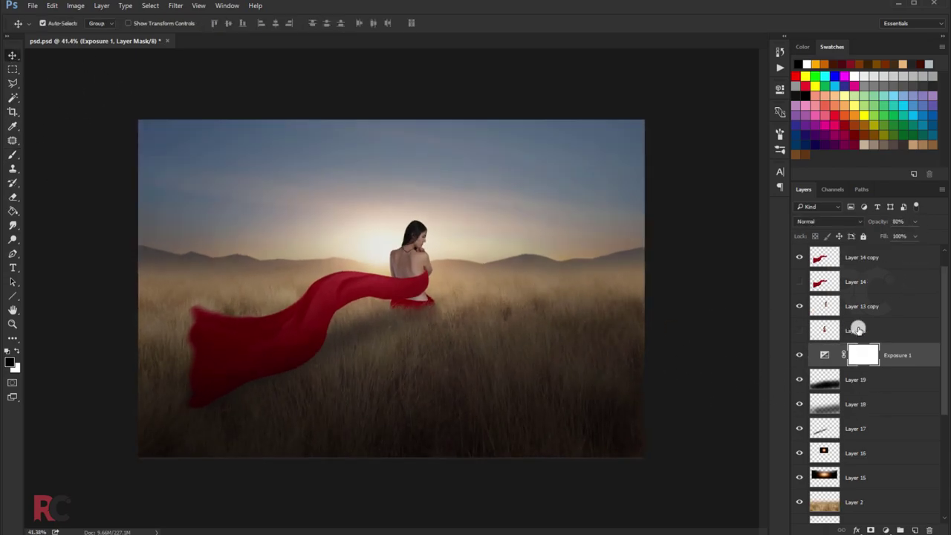
click(854, 429)
click(829, 222)
click(828, 222)
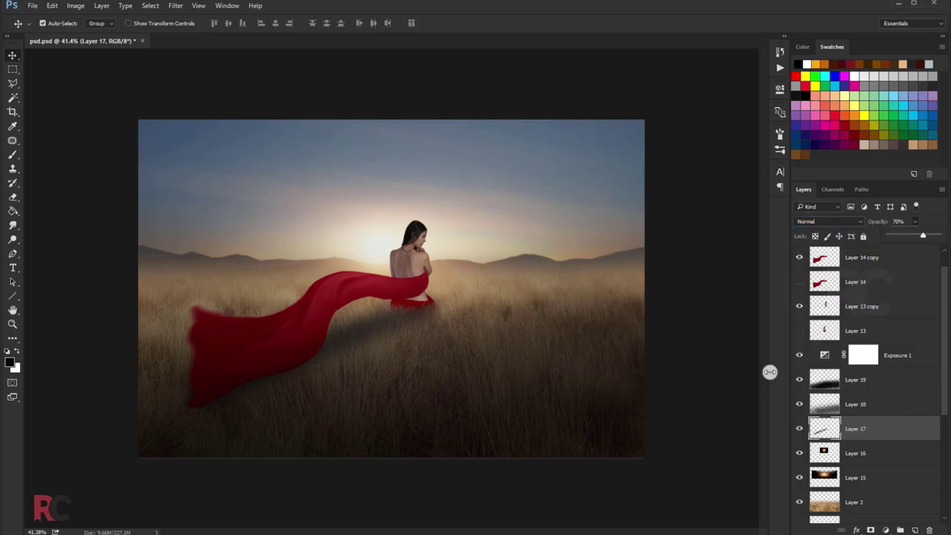
Step: Give Layer 17 a black #000000 Color Overlay layer style
drag(647, 165, 661, 185)
click(489, 333)
click(720, 222)
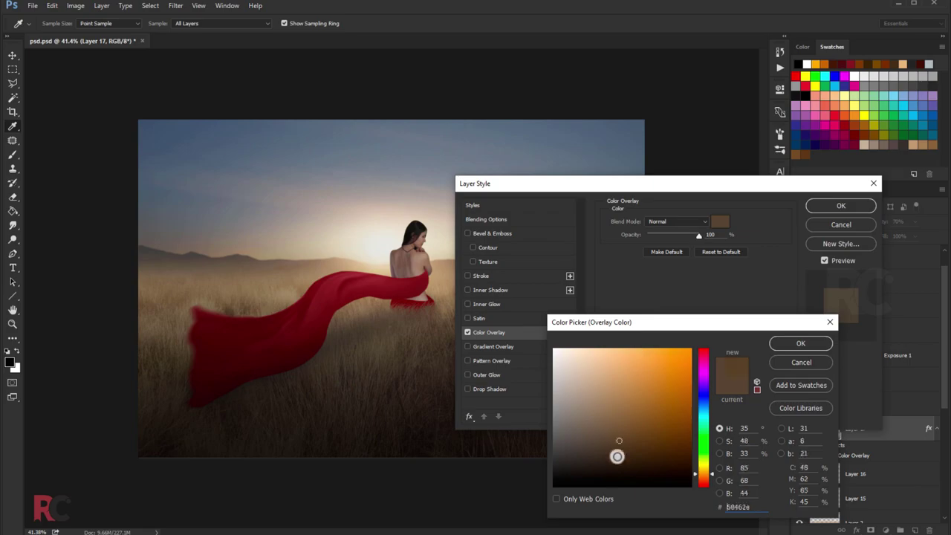
click(424, 445)
drag(640, 468, 639, 512)
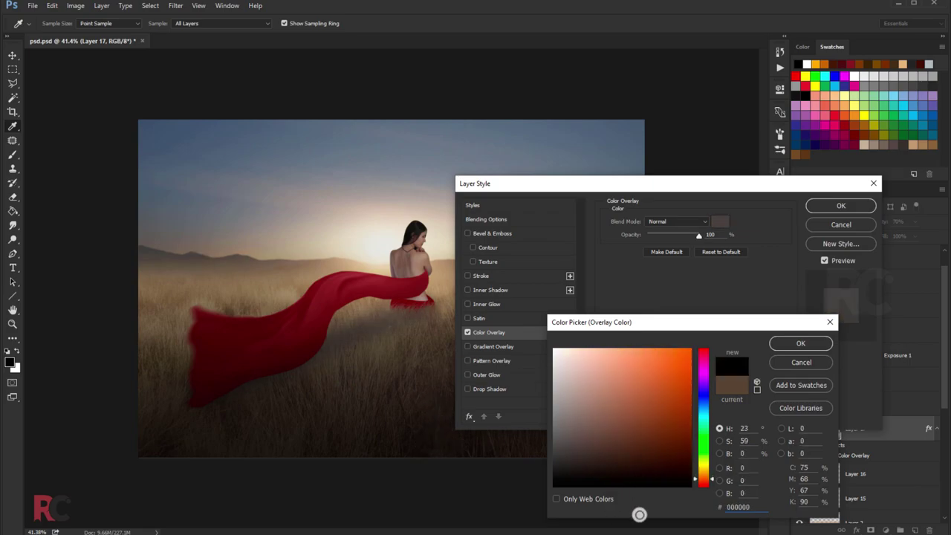
click(777, 343)
click(821, 206)
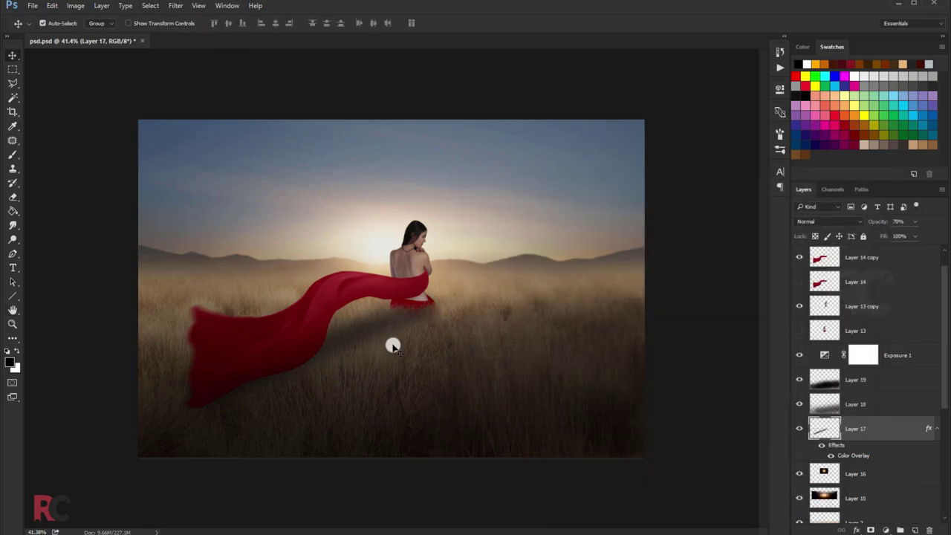
Step: Brush extra shadow below the red cloth with a 200 px brush, and set Layer 17 to Luminosity blending
click(9, 160)
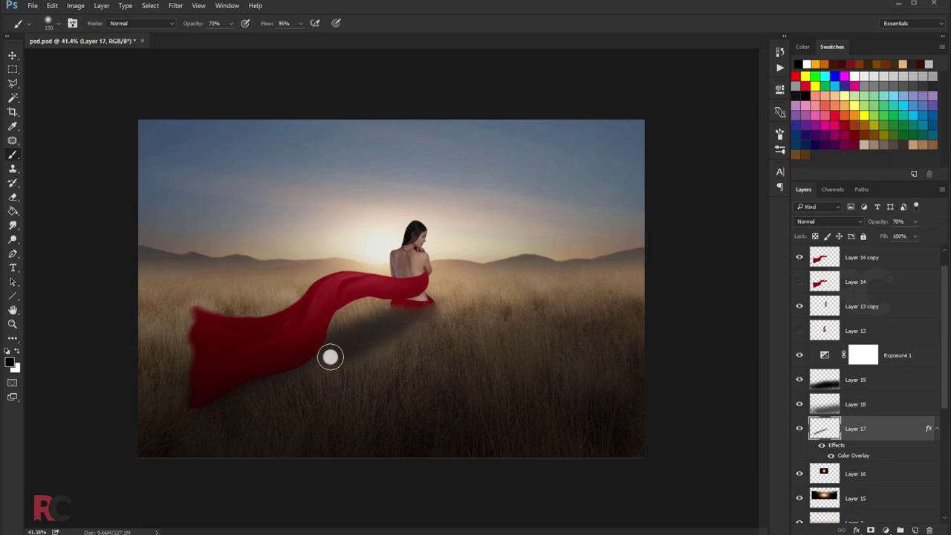
drag(229, 414, 96, 419)
key(bracketright)
key(bracketright)
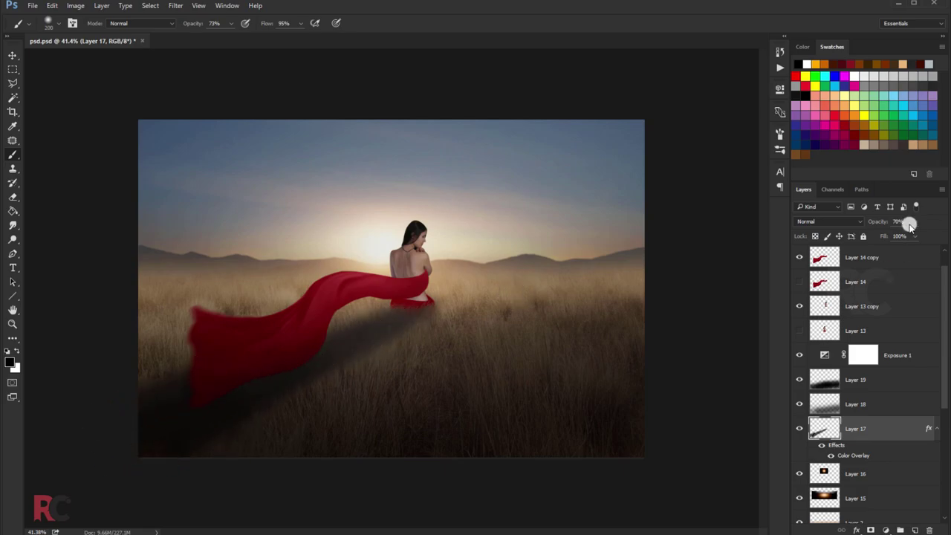
mouse_move(911, 237)
mouse_down()
mouse_move(931, 236)
mouse_move(892, 237)
mouse_up()
click(829, 222)
click(803, 426)
Step: Scroll through the composition while switching to the Eraser, then the Move tool
scroll(446, 249, down, 1)
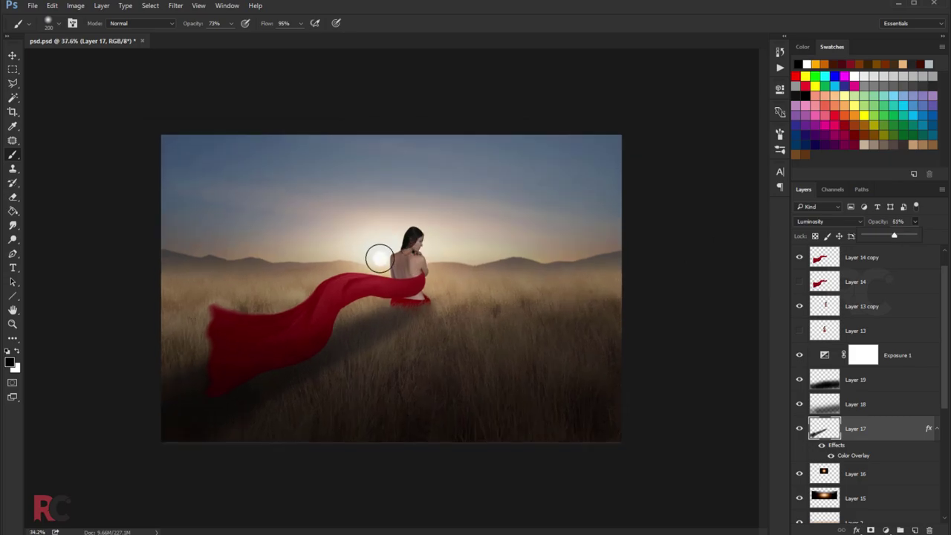
scroll(378, 255, down, 1)
click(12, 197)
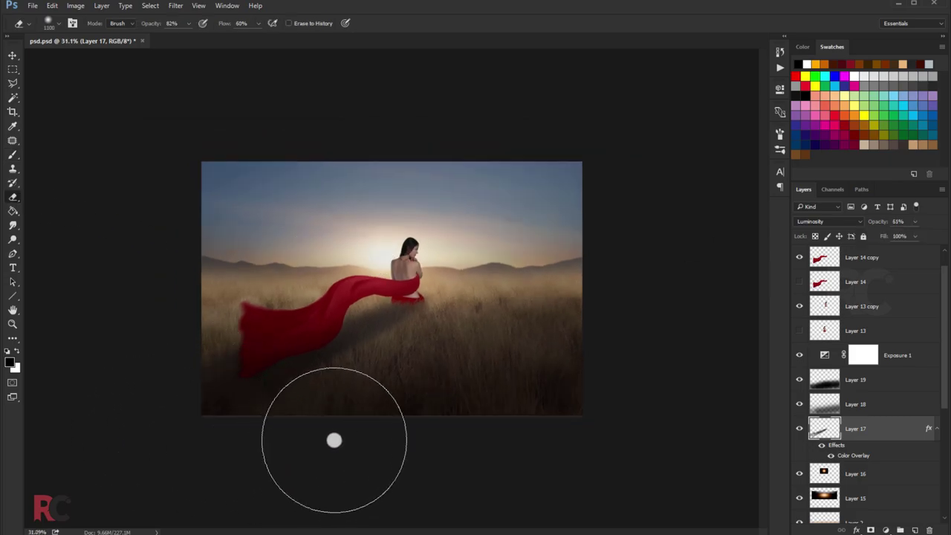
scroll(90, 222, up, 1)
key(v)
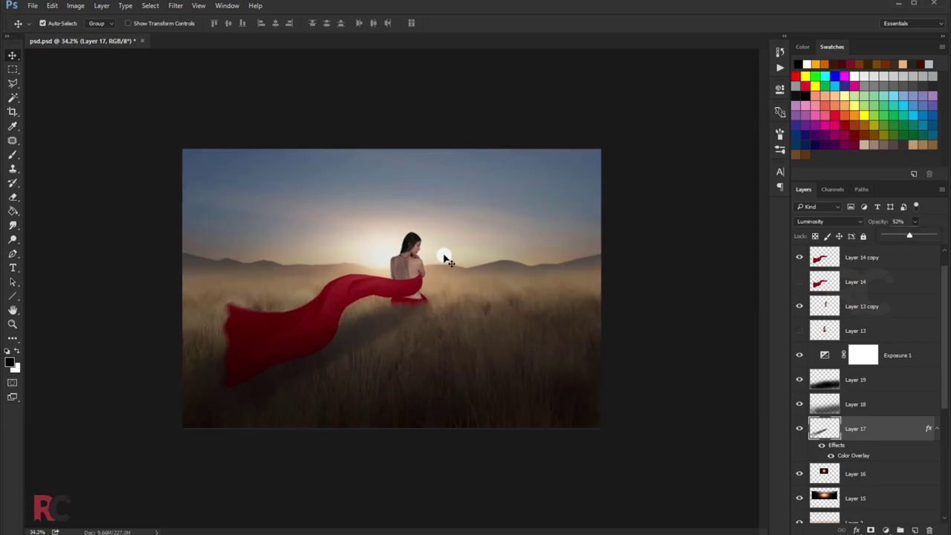
scroll(415, 264, up, 1)
scroll(411, 245, down, 1)
scroll(457, 265, down, 1)
scroll(454, 263, up, 1)
Step: Add a new Layer 20 above Layer 14 copy and clip it to the fabric
click(862, 260)
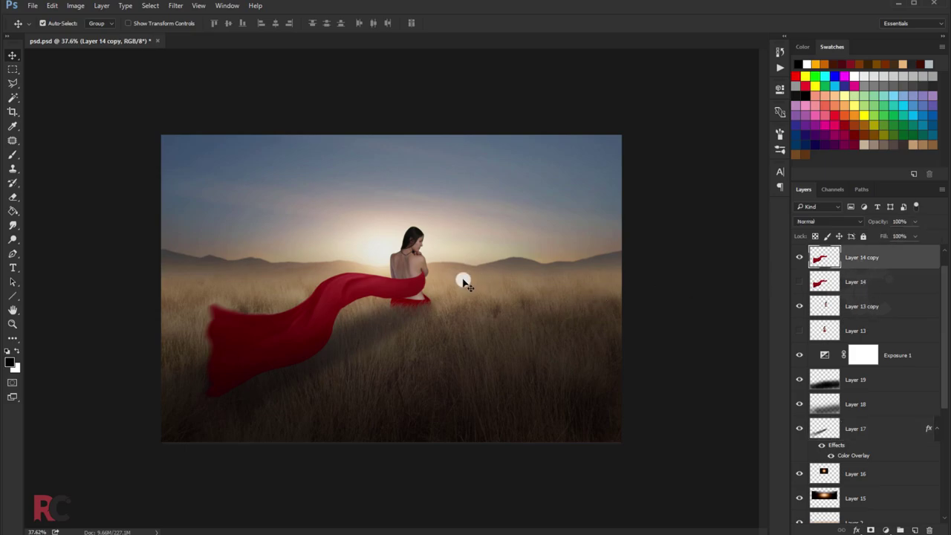
scroll(462, 280, up, 1)
scroll(799, 282, up, 1)
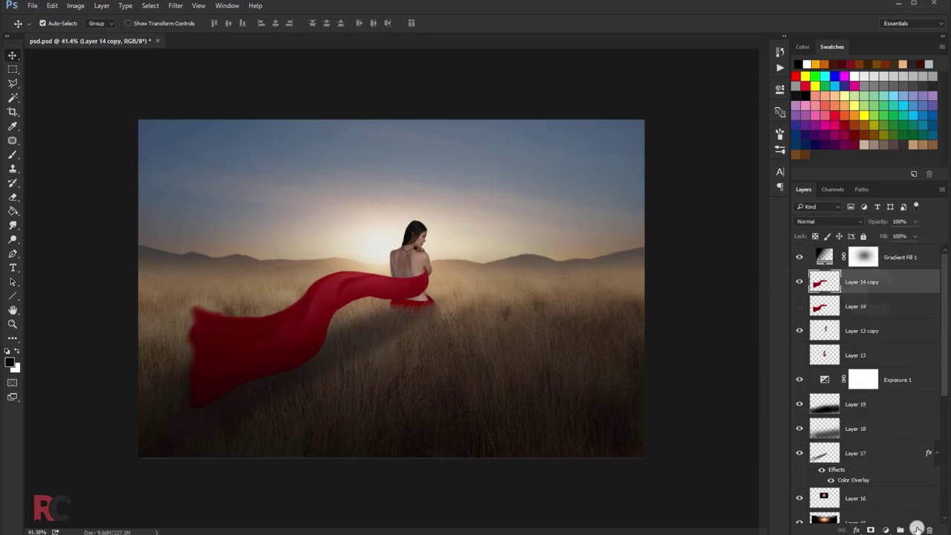
click(918, 529)
right_click(866, 282)
click(807, 362)
Step: Fill Layer 20 with 50% gray and set it to Overlay blending
click(52, 5)
click(63, 252)
click(632, 214)
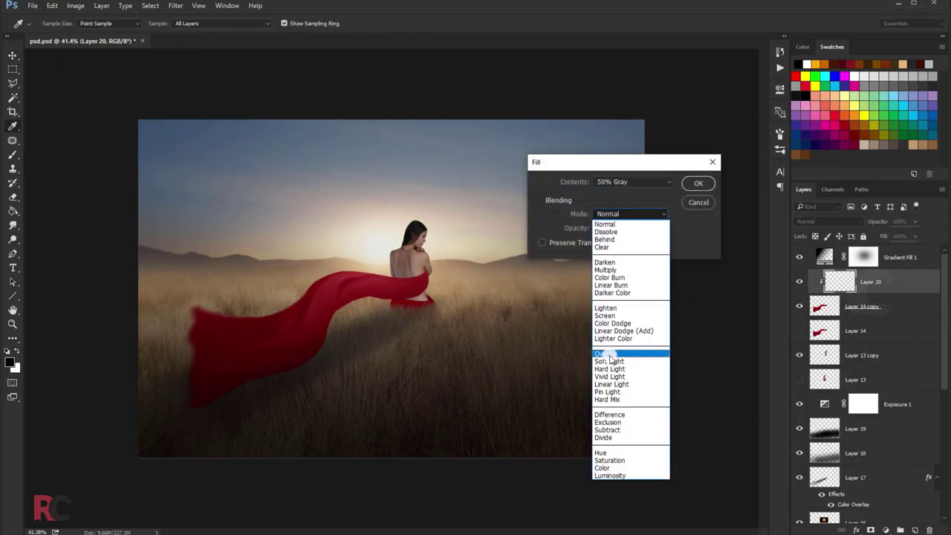
click(610, 353)
click(698, 183)
click(829, 221)
Step: Dodge the fabric highlights at 91% exposure, then select Layer 13 copy
click(817, 333)
key(o)
click(214, 23)
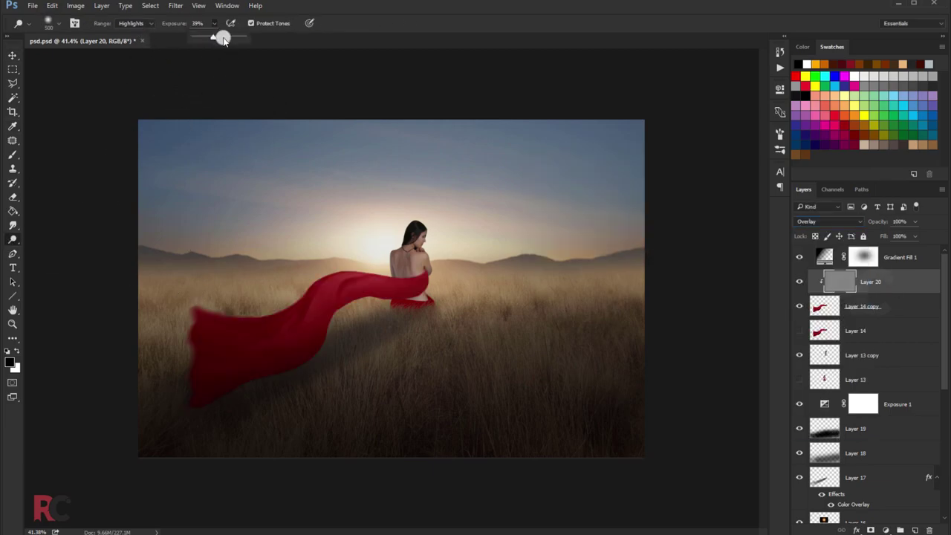
drag(223, 40, 243, 40)
scroll(297, 255, up, 2)
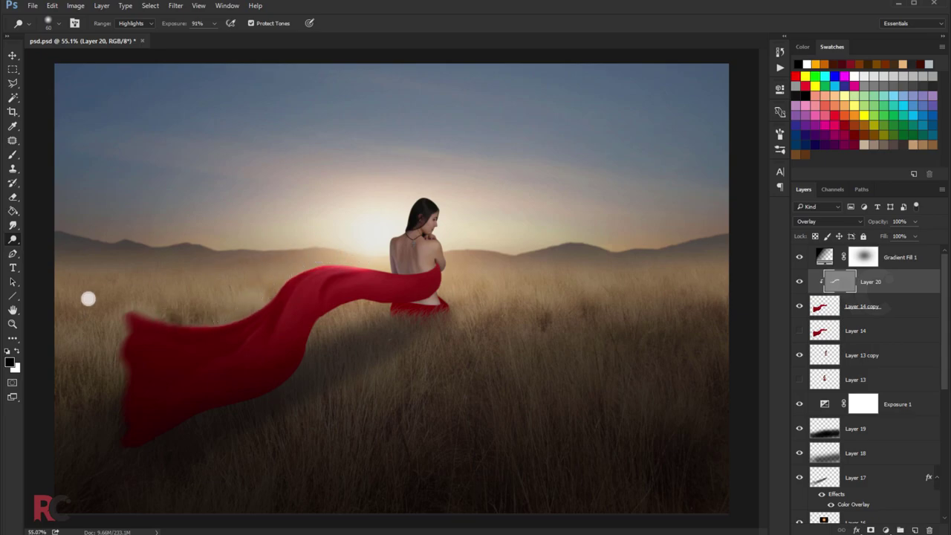
scroll(363, 269, up, 1)
click(858, 355)
Step: Add Layer 21 clipped to Layer 13 copy, filled 50% gray and set to Overlay
key(ctrl+shift+alt+n)
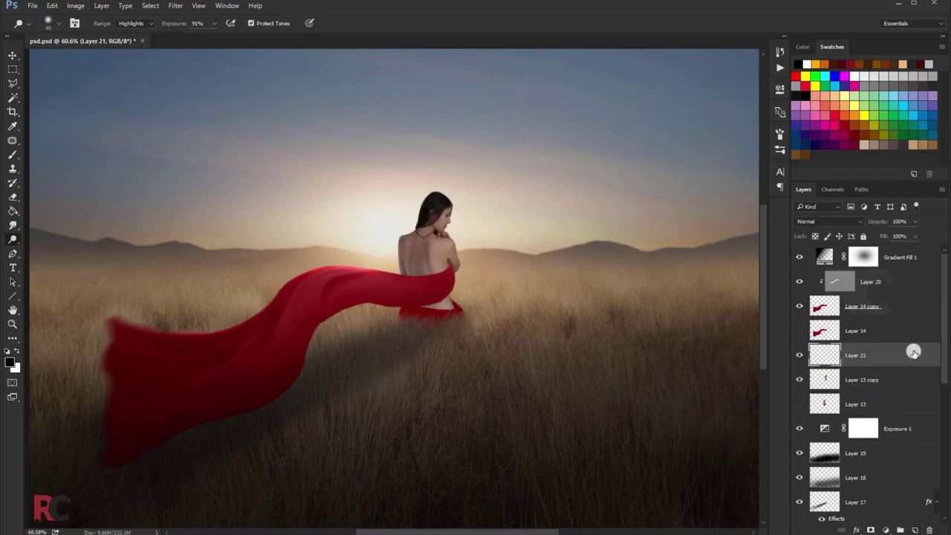
key(ctrl+alt+g)
key(shift+F5)
click(698, 183)
key(shift+alt+o)
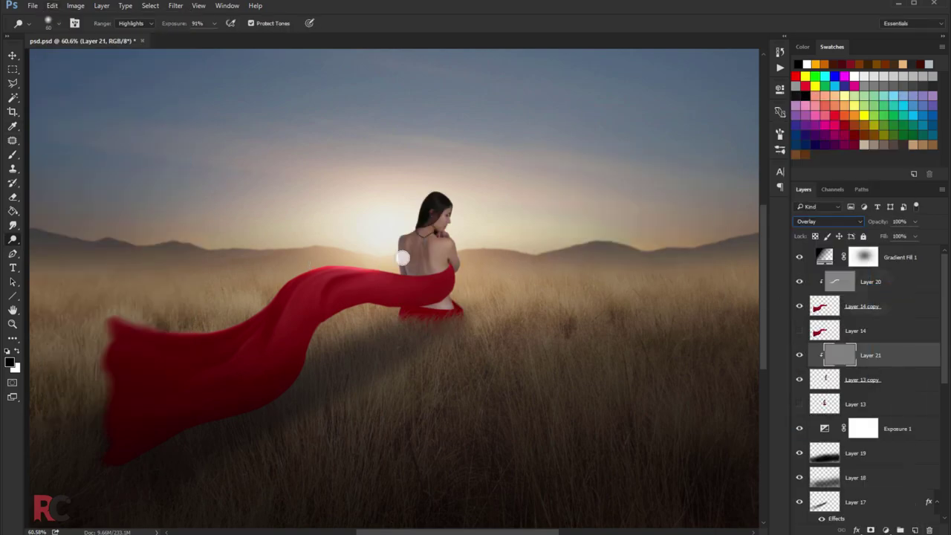
Step: Dodge the edge along the woman's back with a smaller brush, shrinking it to 15 px
key(o)
scroll(400, 250, up, 3)
scroll(400, 250, up, 10)
drag(400, 249, 523, 171)
key(bracketleft)
key(bracketleft)
key(bracketleft)
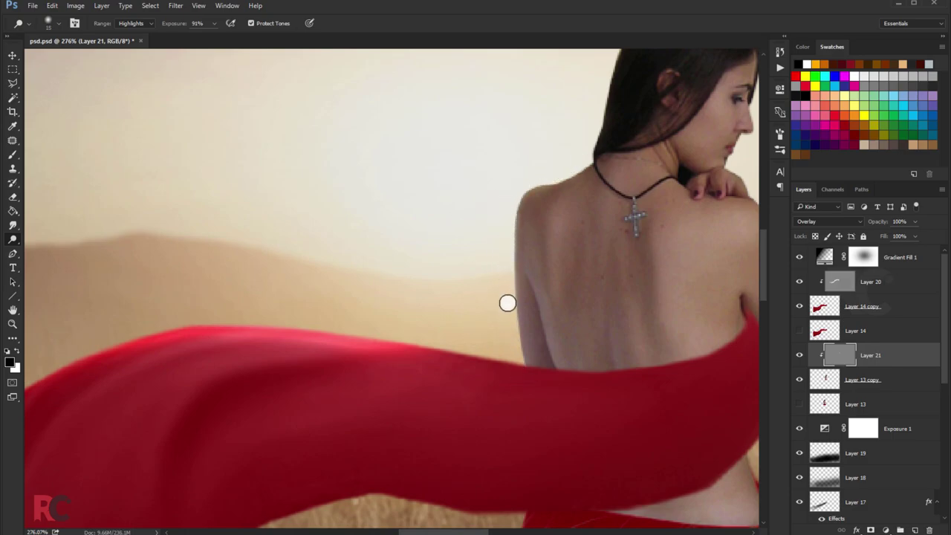
mouse_move(496, 301)
mouse_down()
mouse_move(497, 215)
mouse_move(498, 289)
mouse_move(497, 227)
mouse_move(529, 165)
mouse_up()
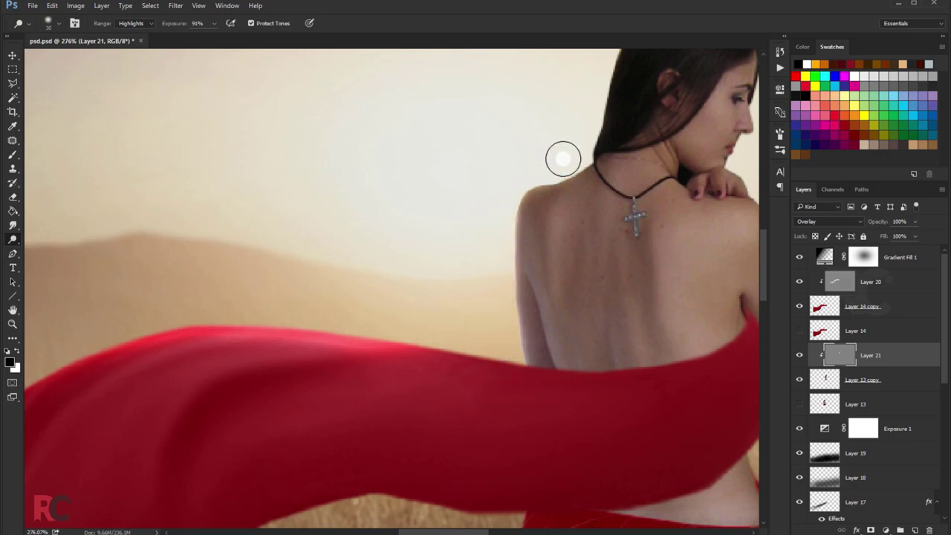
key(bracketleft)
key(bracketleft)
key(bracketleft)
scroll(504, 238, up, 1)
scroll(503, 238, up, 1)
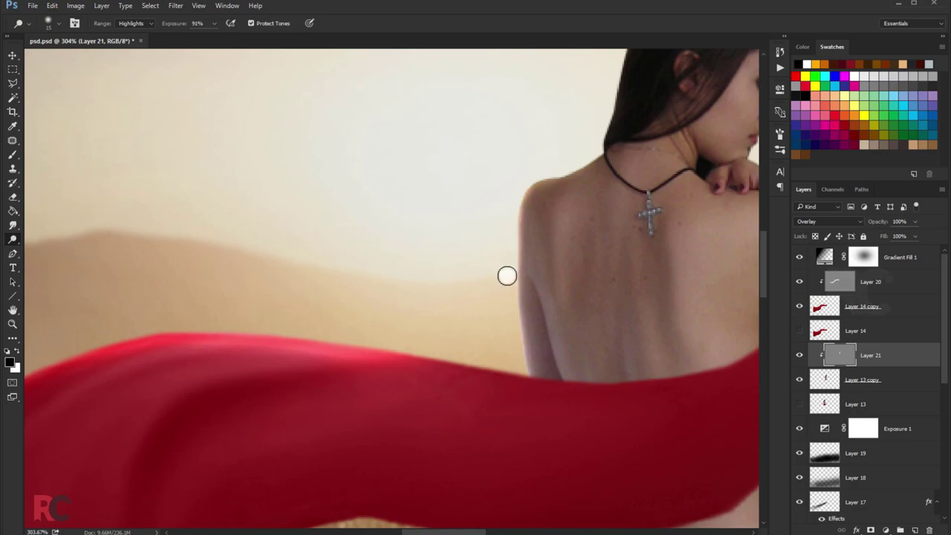
scroll(512, 335, down, 1)
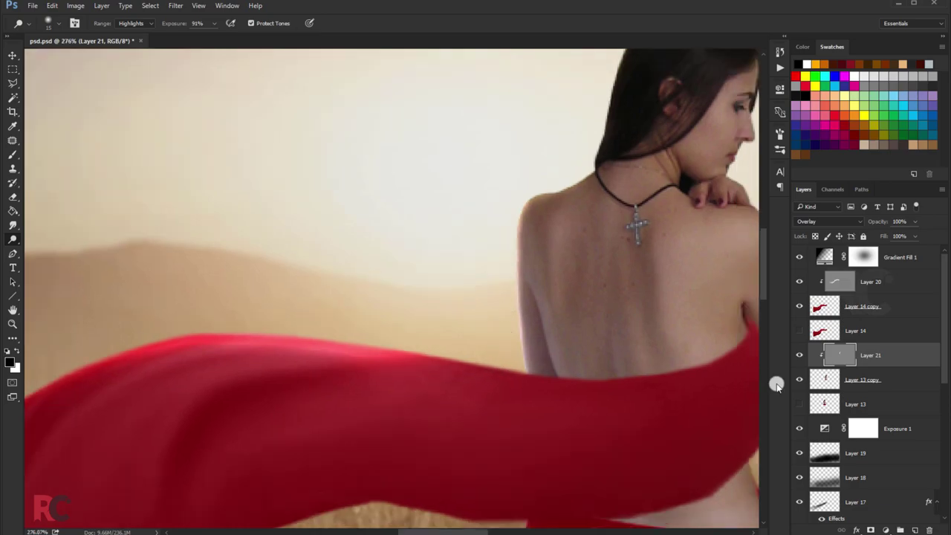
click(471, 314)
Step: Set the dodge Range to Shadows, and lighten the shoulder skin with a size-45 brush
click(130, 24)
click(128, 33)
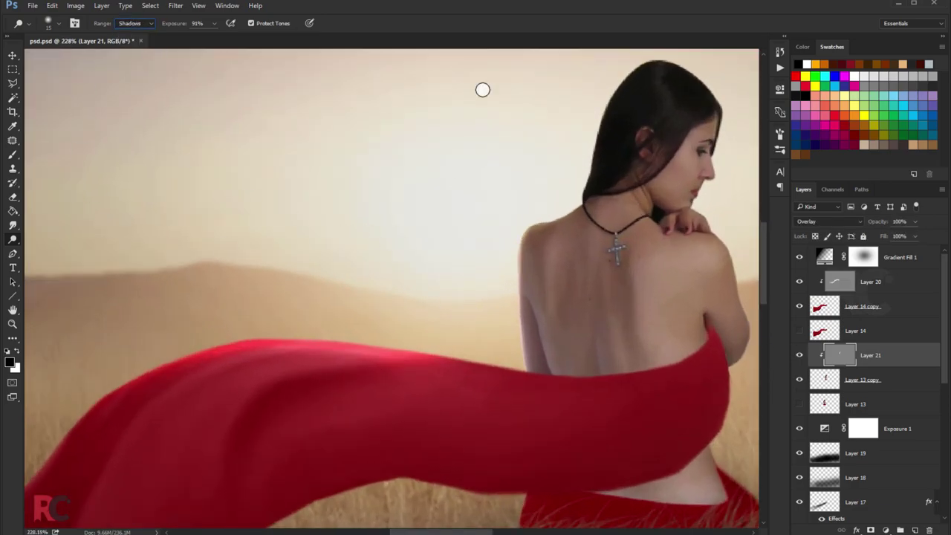
key(bracketright)
key(bracketright)
key(bracketright)
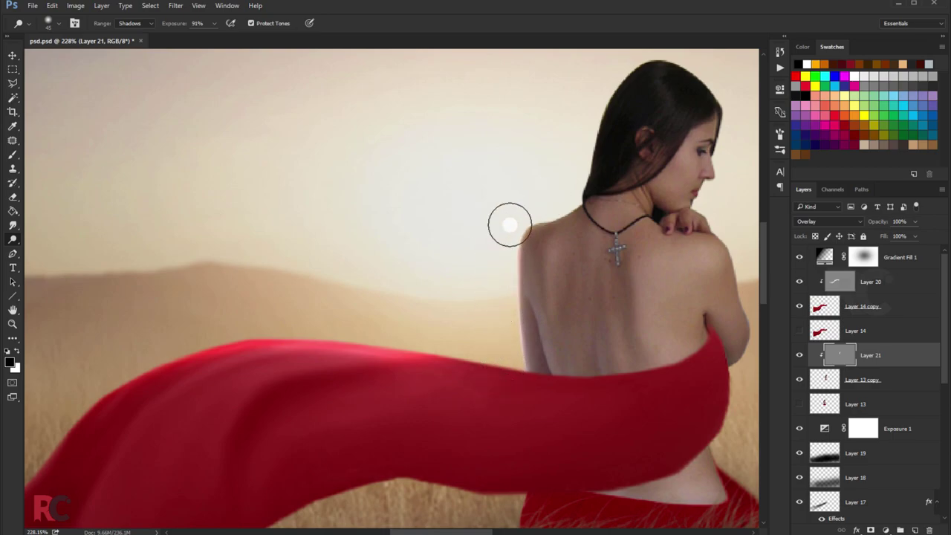
click(848, 382)
key(ctrl+u)
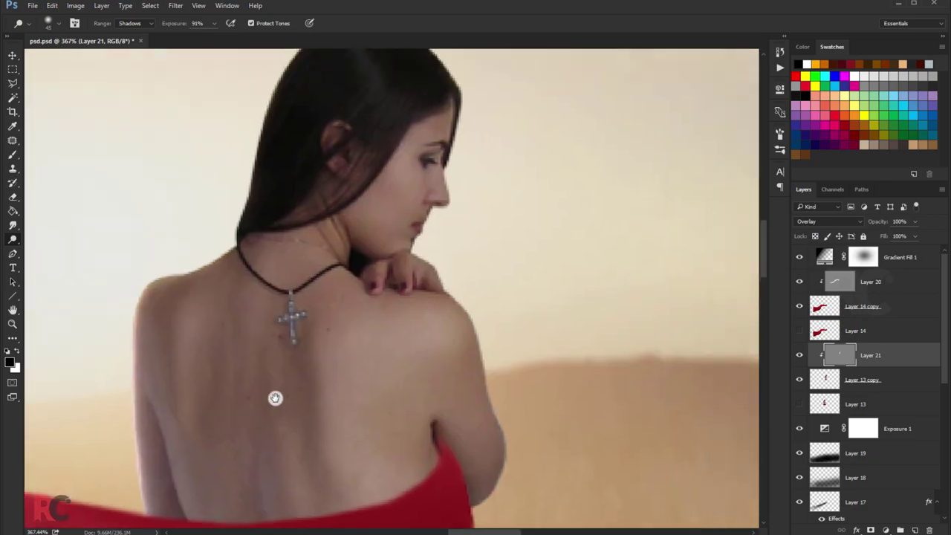
Step: Refine the light on the head and shoulder, alternating Brush, Dodge and Eraser
drag(275, 397, 48, 453)
key(b)
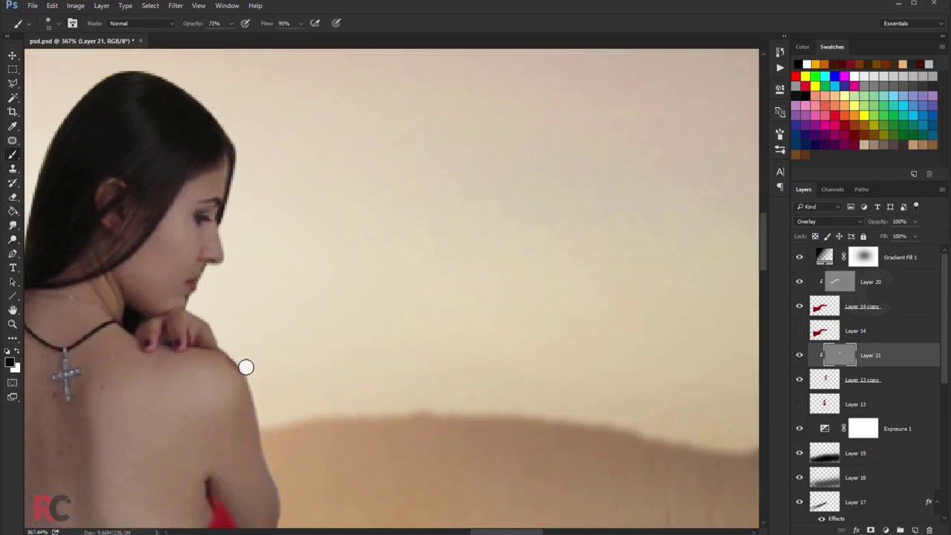
key(o)
key(bracketleft)
key(bracketleft)
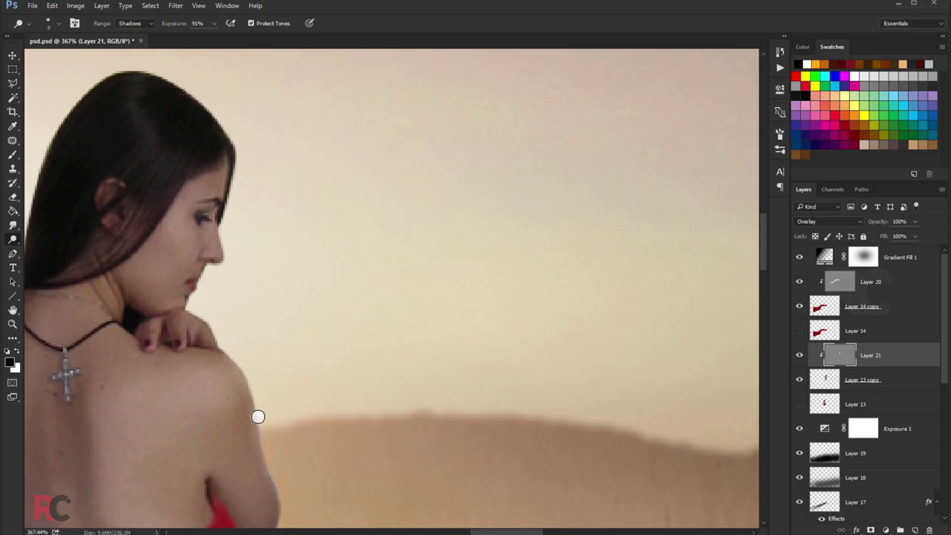
scroll(359, 318, down, 3)
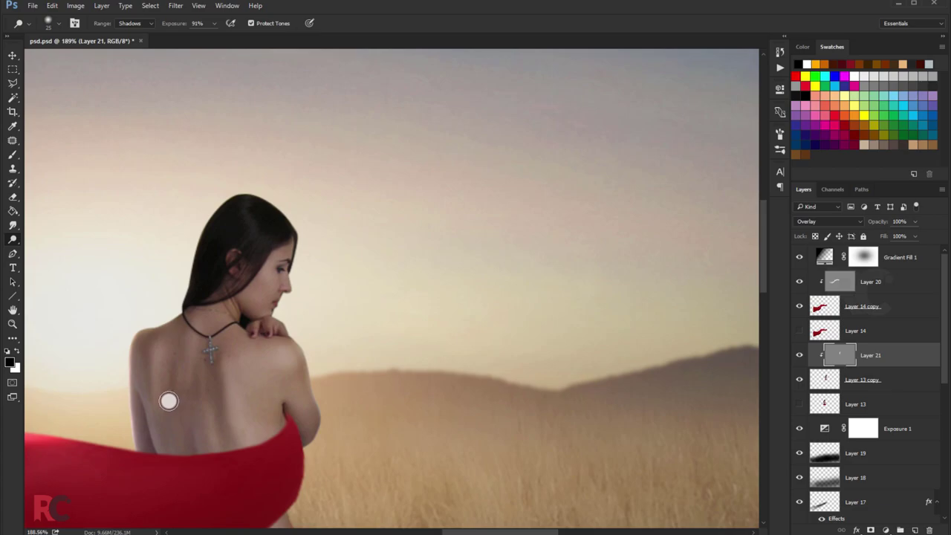
key(e)
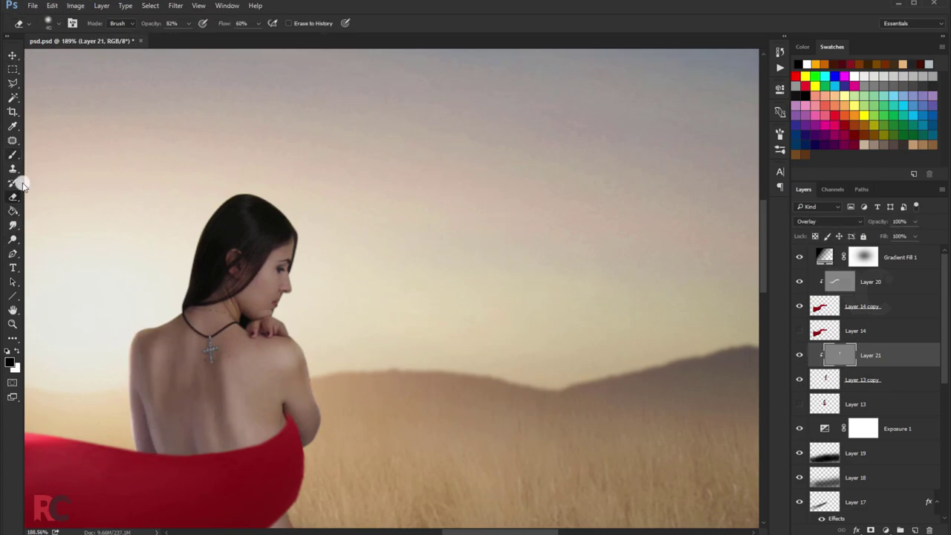
key(o)
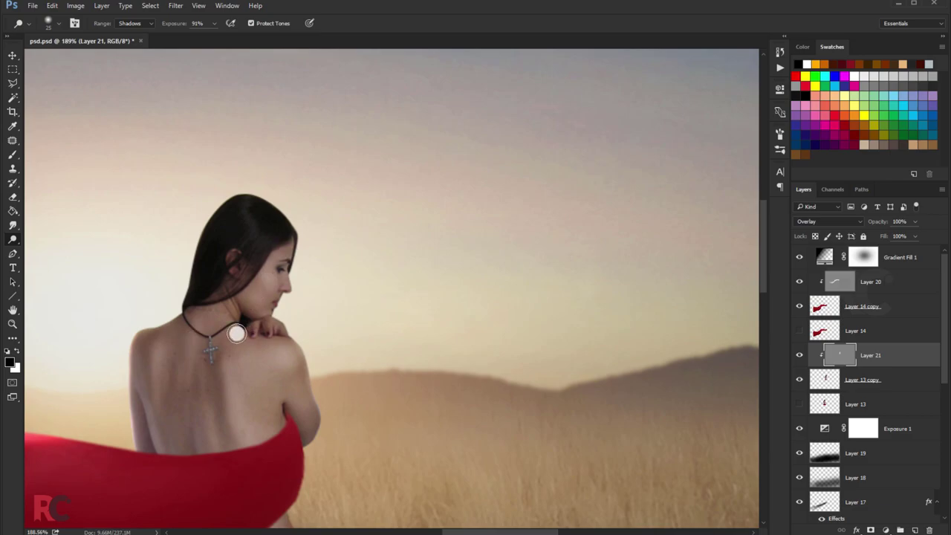
scroll(468, 305, down, 5)
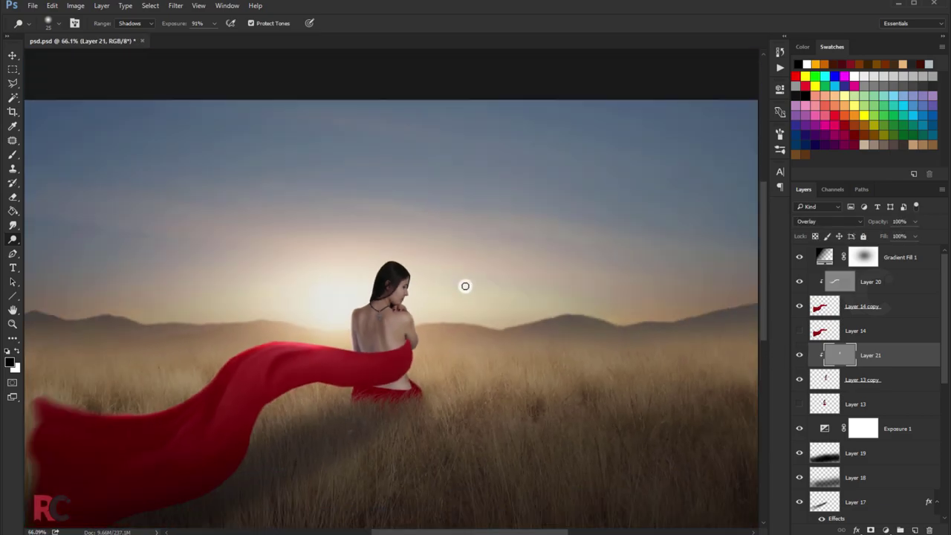
scroll(460, 290, down, 1)
Step: Paint white on a new layer and move the glow beside the woman's head
click(12, 154)
key(ctrl+shift+alt+n)
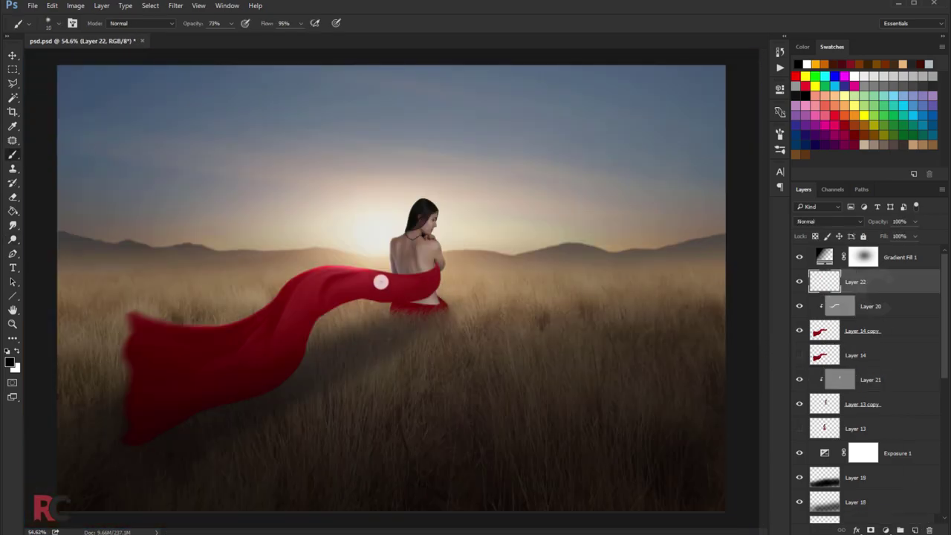
click(20, 349)
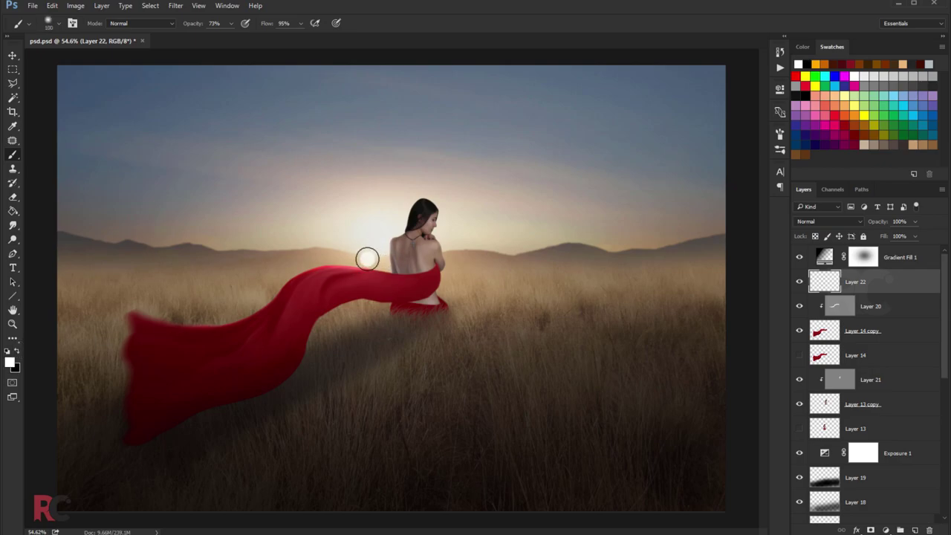
key(v)
key(ctrl+t)
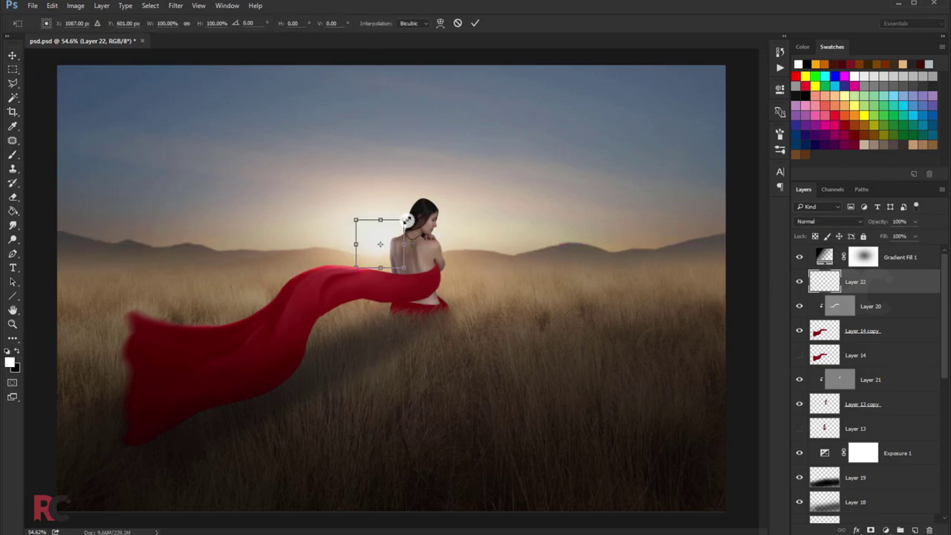
drag(378, 243, 425, 250)
key(Return)
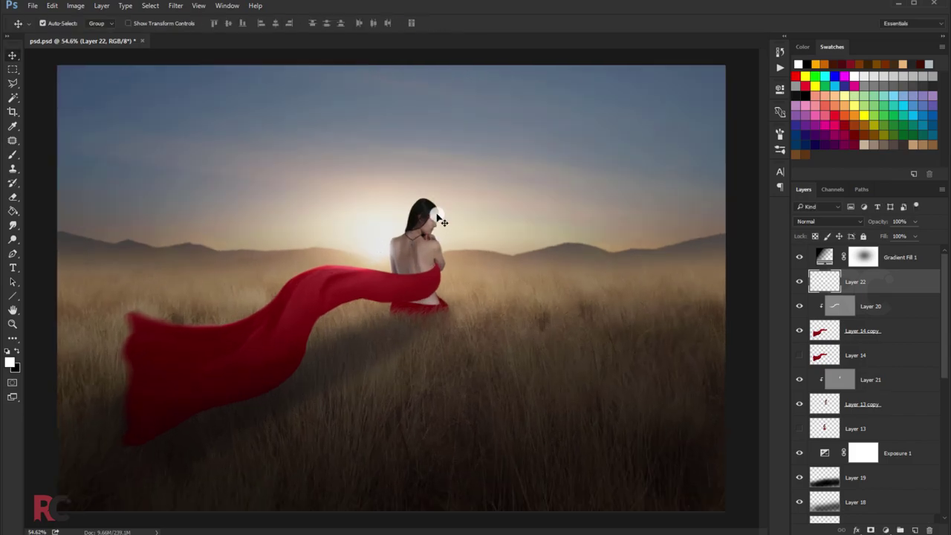
Step: Zoom out and add a Curves adjustment clipped to Layer 14 copy
key(ctrl+minus)
click(565, 259)
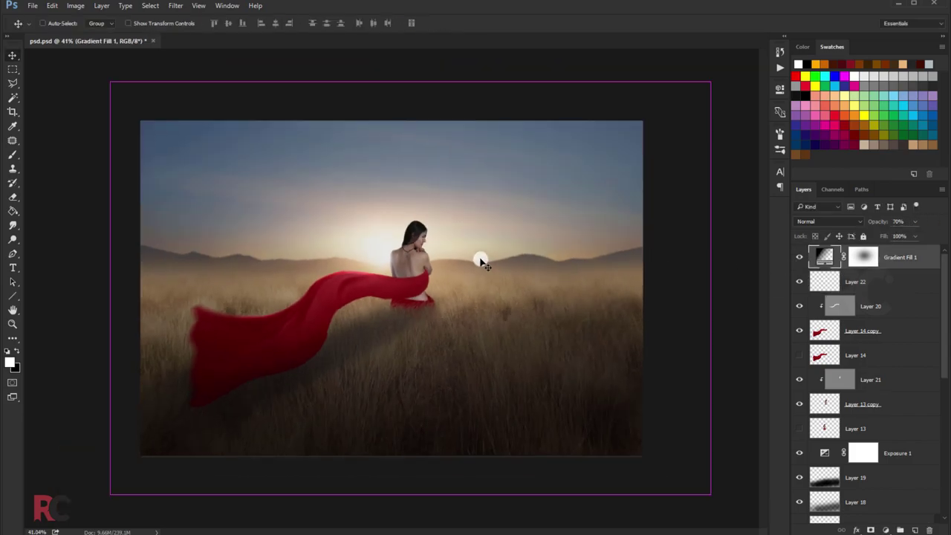
click(851, 336)
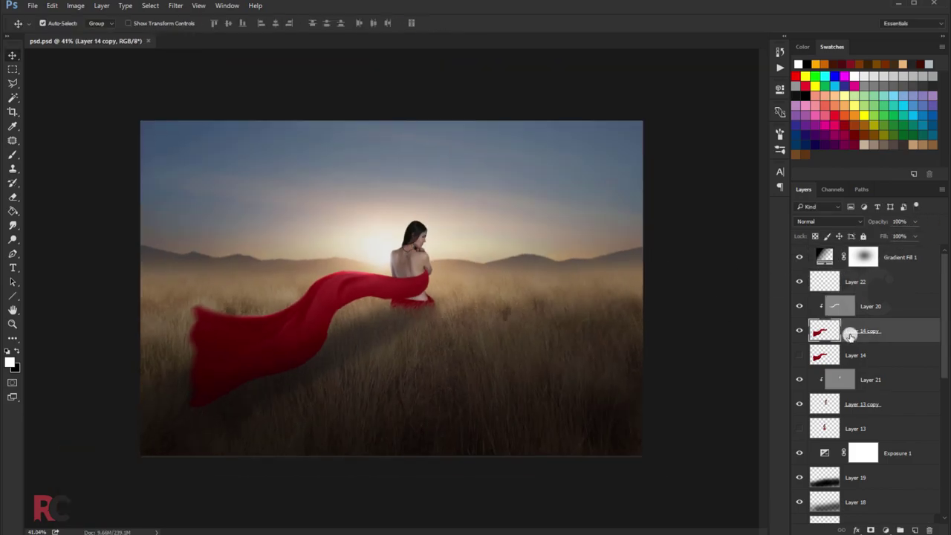
click(890, 530)
click(854, 361)
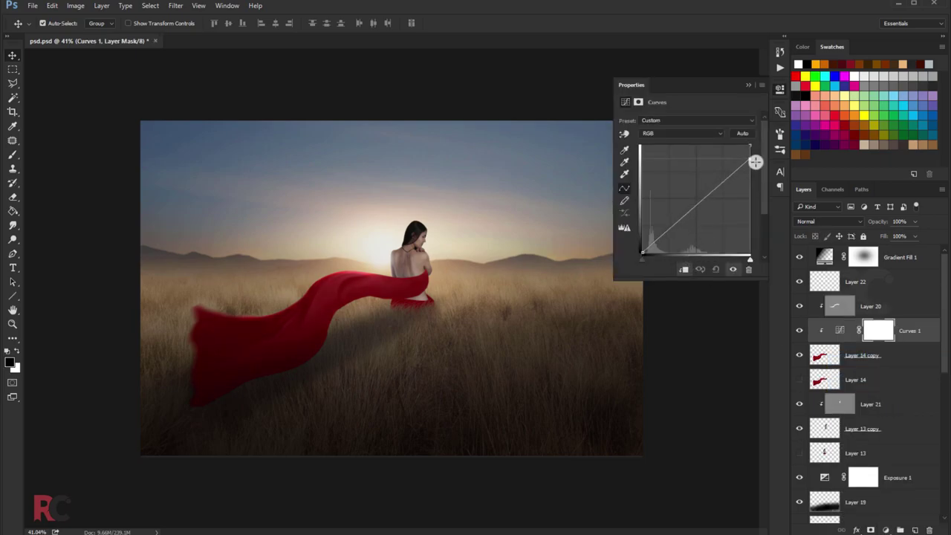
Step: Paint the Curves 1 mask along the red cloth with a 175 brush at 82% opacity
click(747, 109)
key(b)
click(377, 260)
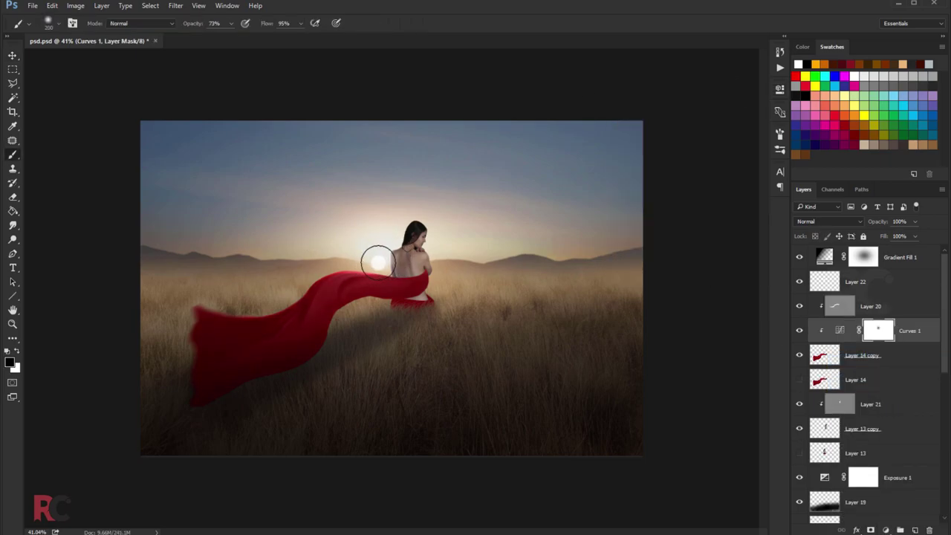
key(bracketleft)
drag(231, 23, 231, 32)
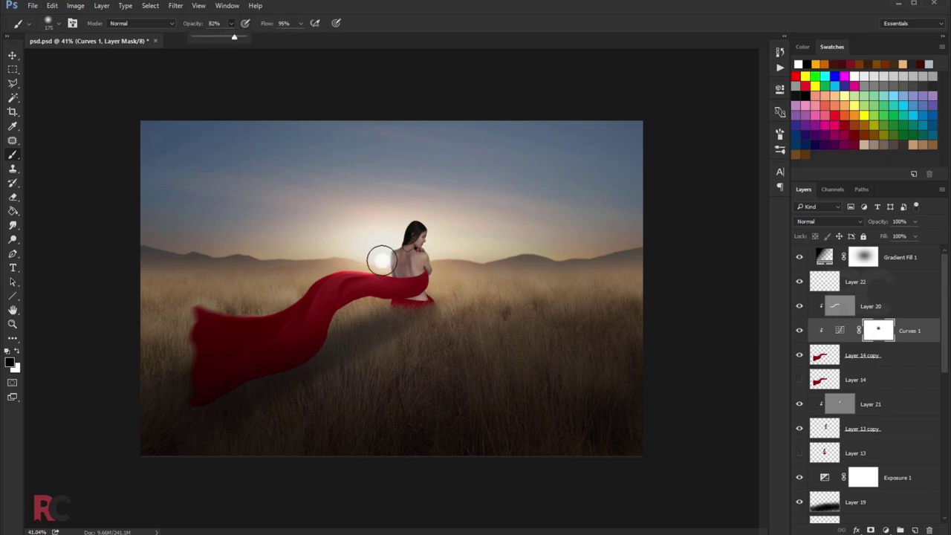
drag(378, 255, 321, 262)
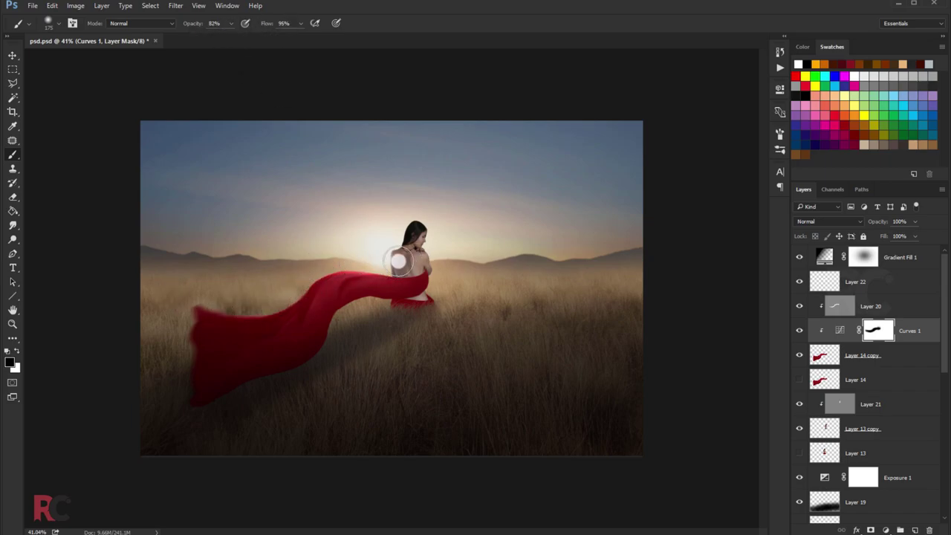
click(795, 330)
Step: Scale layers Layer 14 copy through Layer 17 up to about 104.7%
scroll(463, 276, down, 1)
key(v)
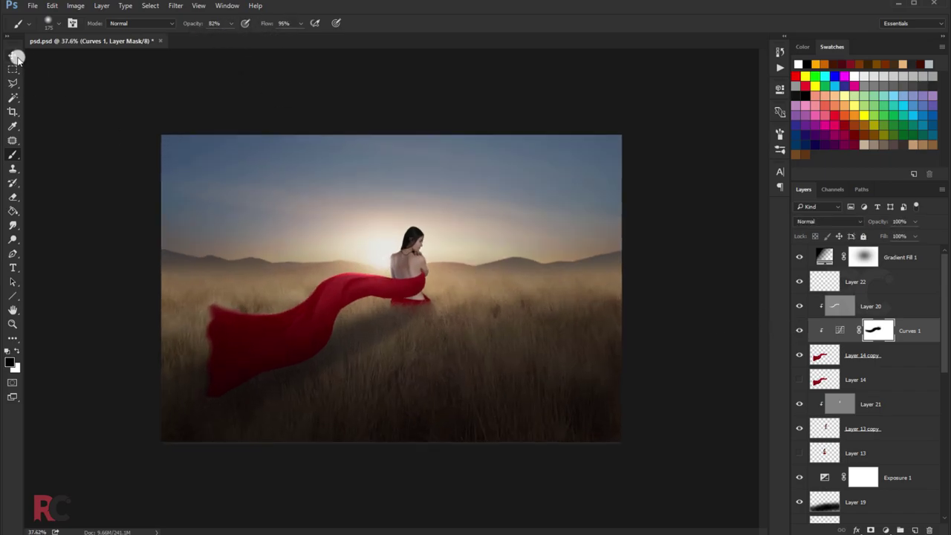
scroll(419, 221, up, 1)
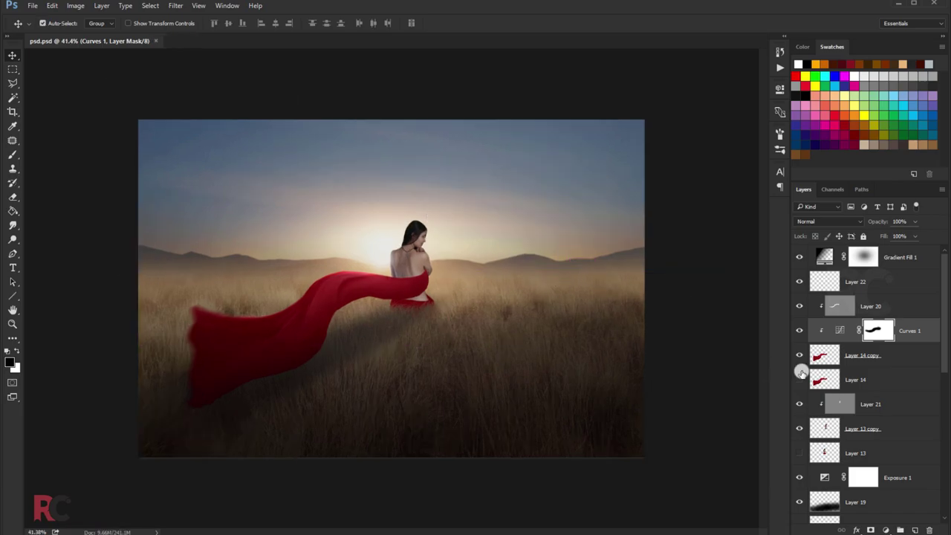
click(871, 288)
scroll(859, 446, down, 1)
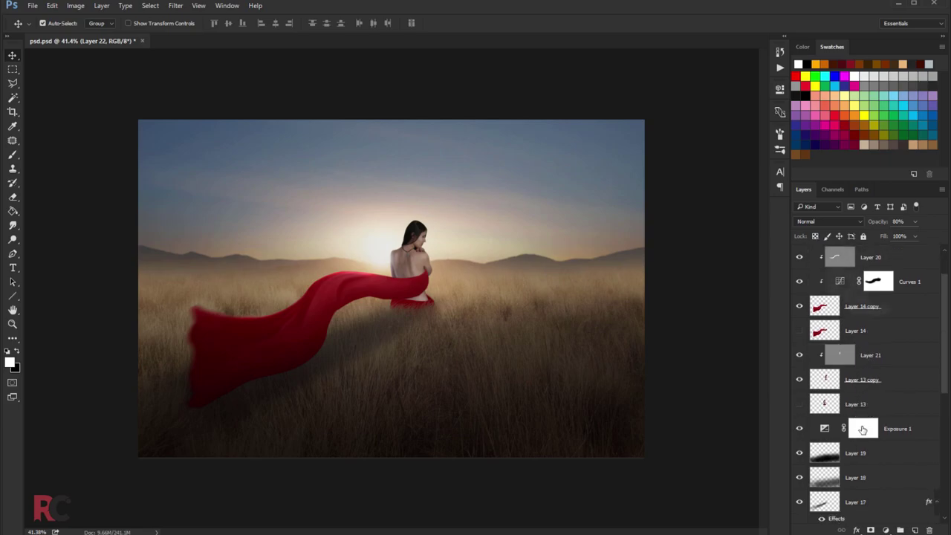
scroll(854, 476, down, 1)
shift+click(854, 452)
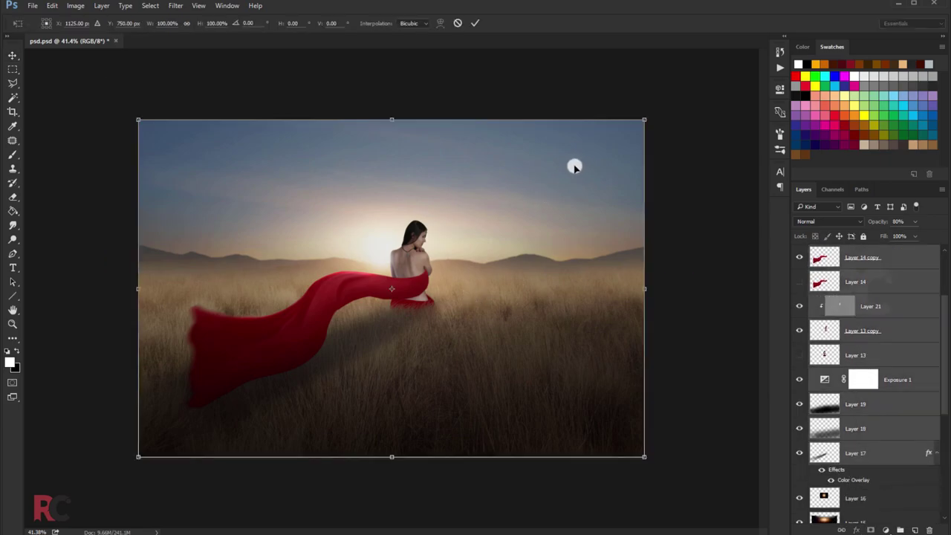
drag(641, 119, 652, 115)
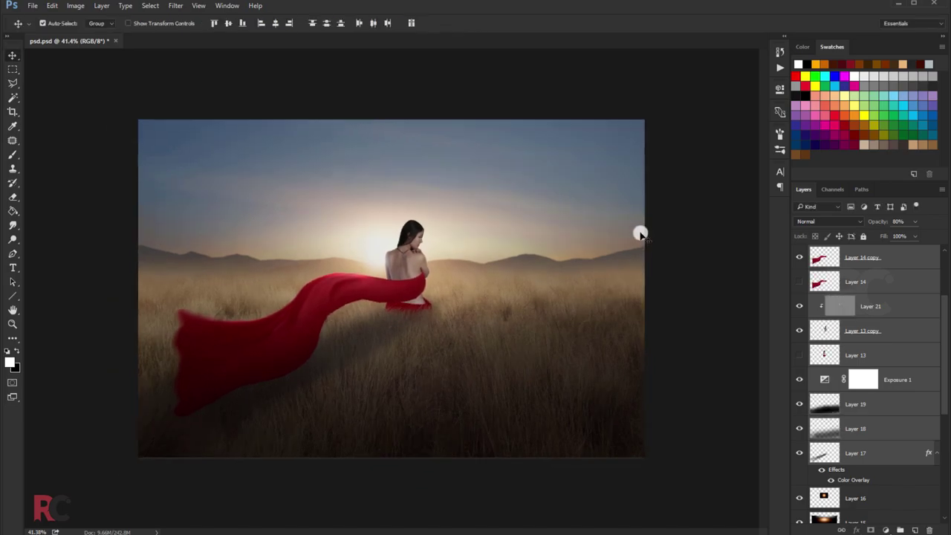
Step: Select the Gradient Fill 1 layer and switch to the Brush tool
click(899, 262)
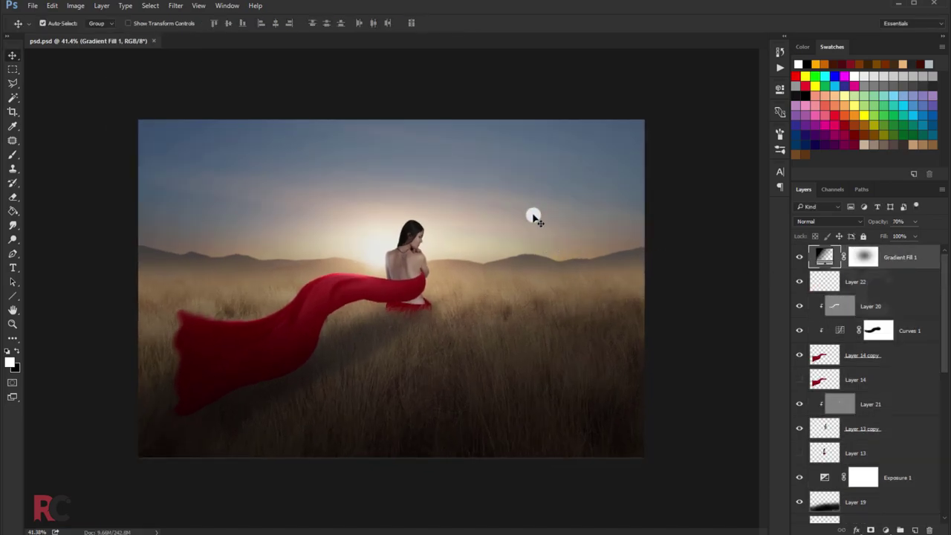
key(b)
scroll(885, 370, down, 1)
scroll(888, 366, down, 2)
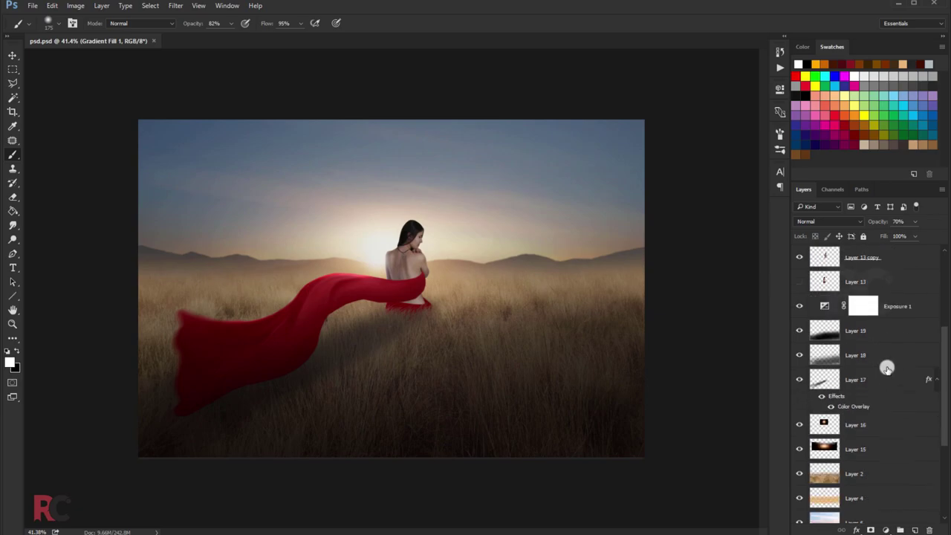
scroll(865, 424, down, 1)
Step: Add Layer 23 above Layer 2 and choose a tan foreground colour
click(864, 437)
click(915, 530)
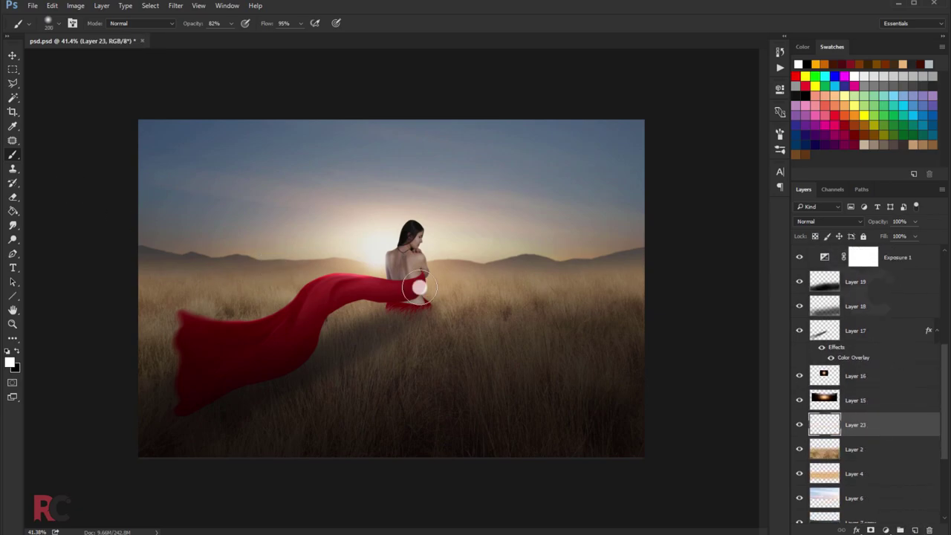
click(9, 362)
click(605, 393)
click(798, 342)
click(829, 221)
click(818, 313)
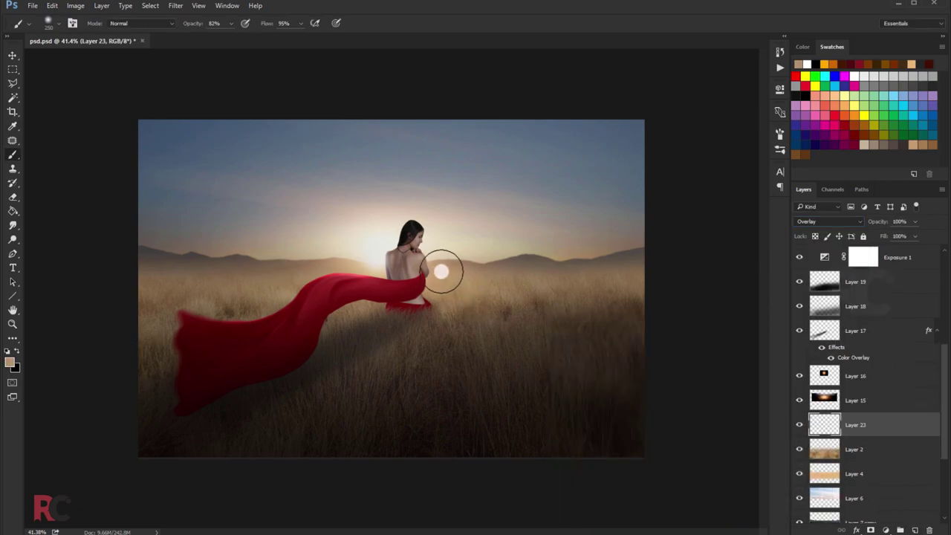
Step: Set Layer 23 to Color Dodge with Hue -37 and 42% opacity
key(ctrl+u)
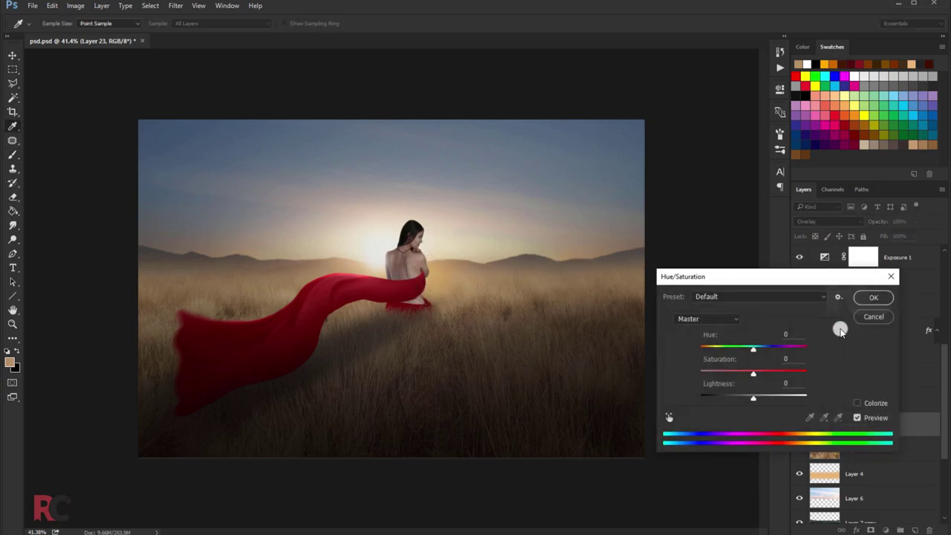
click(869, 316)
click(829, 221)
click(817, 298)
key(ctrl+u)
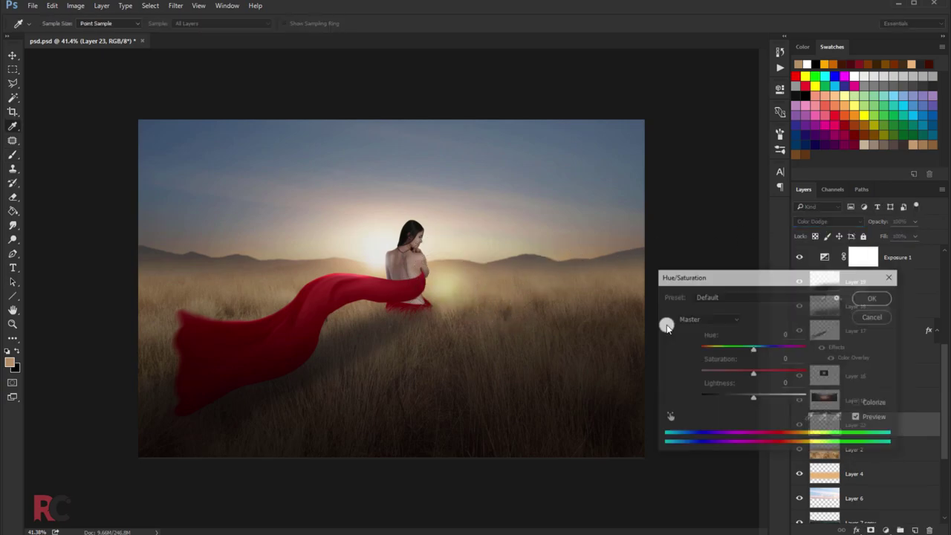
mouse_move(753, 349)
mouse_down()
mouse_move(734, 350)
mouse_move(732, 374)
mouse_up()
click(874, 297)
drag(915, 221, 884, 236)
Step: Stretch the glow horizontally across the horizon with Free Transform
key(ctrl+t)
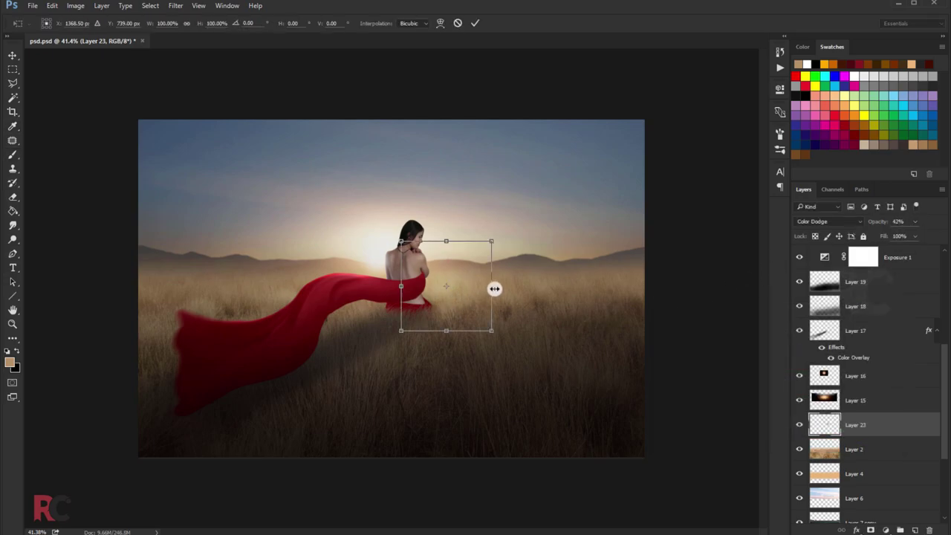
drag(495, 288, 634, 288)
drag(575, 298, 545, 298)
drag(605, 288, 614, 280)
mouse_move(219, 289)
mouse_down()
mouse_move(153, 294)
mouse_move(172, 293)
mouse_up()
key(Return)
Step: Set the brush size to 400, then switch to the Move tool
key(b)
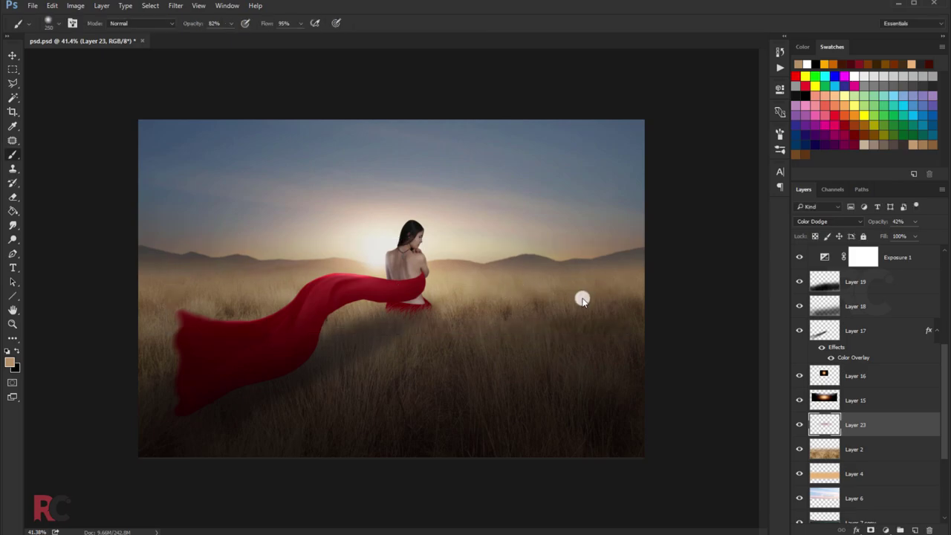
key(bracketright)
key(bracketright)
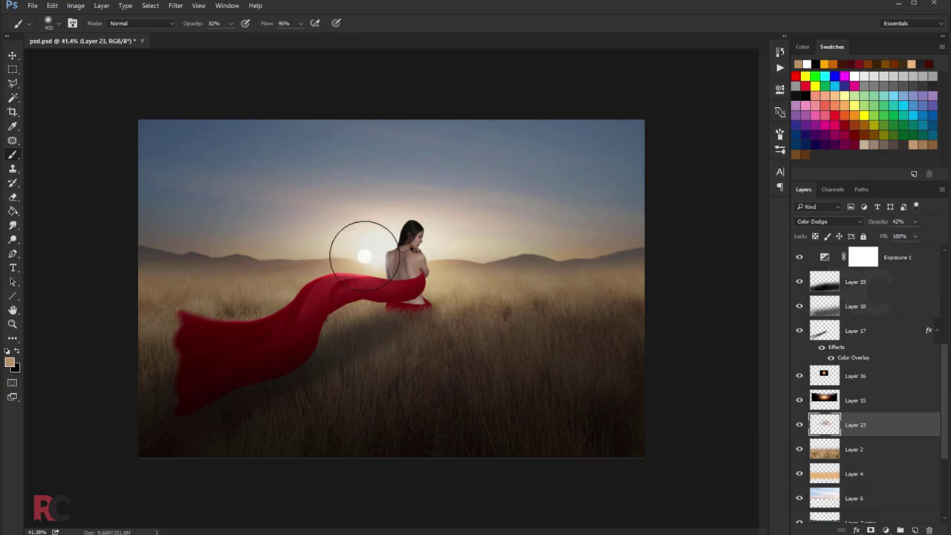
click(12, 55)
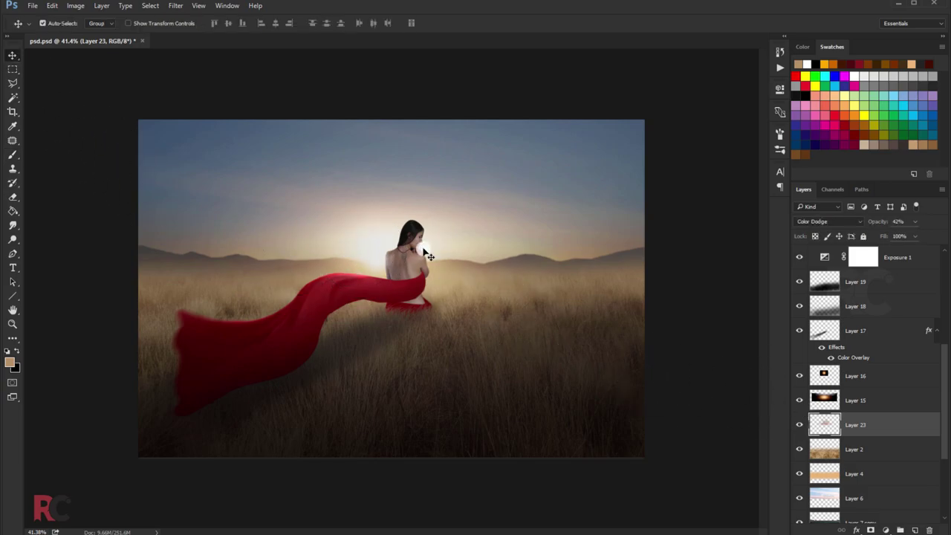
scroll(900, 387, up, 2)
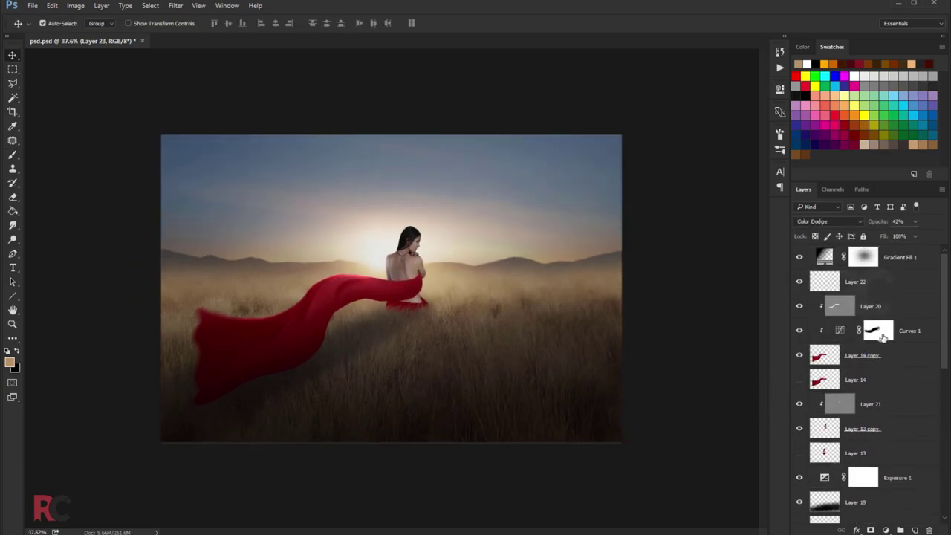
Step: Select the Gradient Fill 1 and Layer 13 copy layers, opening and closing Color Balance unchanged
scroll(411, 283, up, 2)
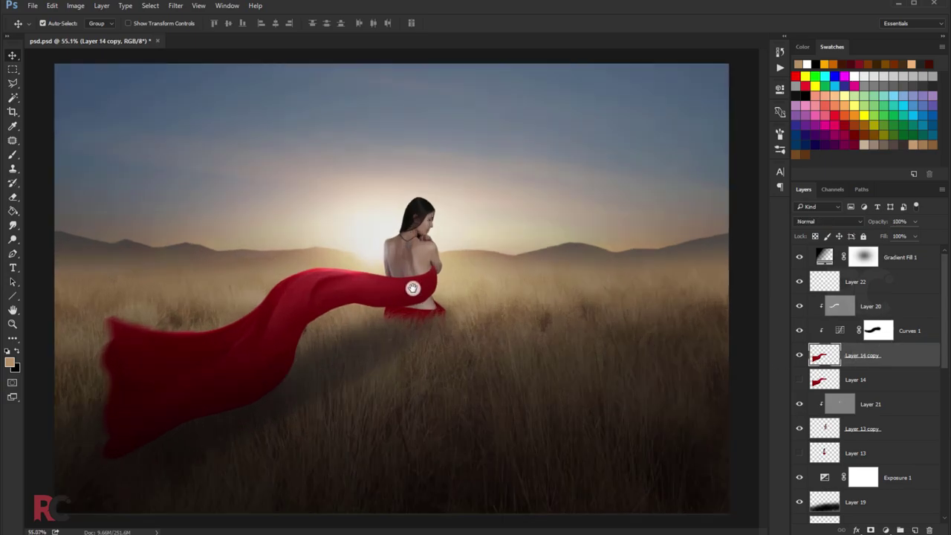
scroll(436, 312, up, 1)
scroll(435, 313, down, 3)
click(528, 310)
scroll(428, 266, up, 1)
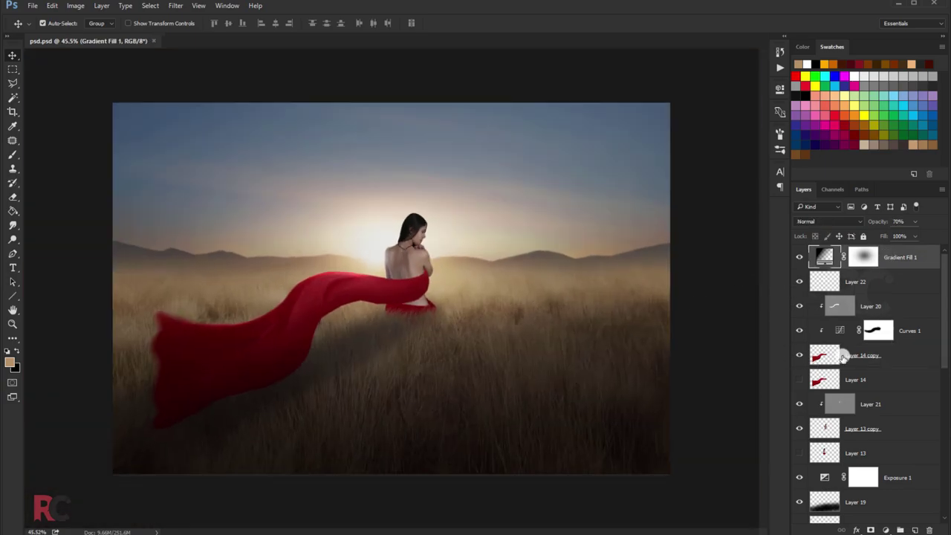
click(530, 329)
key(ctrl+b)
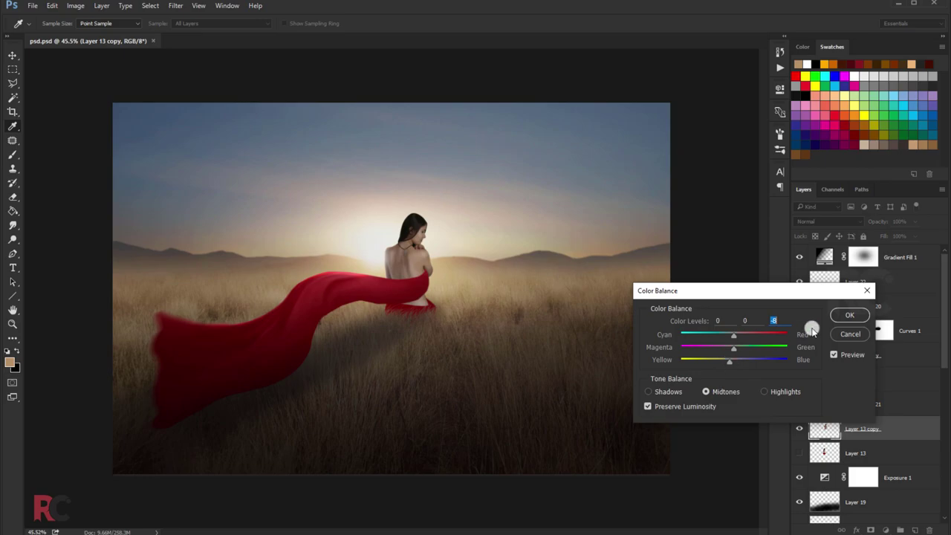
click(849, 315)
Step: Above Gradient Fill 1, add a Warming Filter (85) Photo Filter layer at 40% density
click(899, 256)
click(885, 530)
click(854, 313)
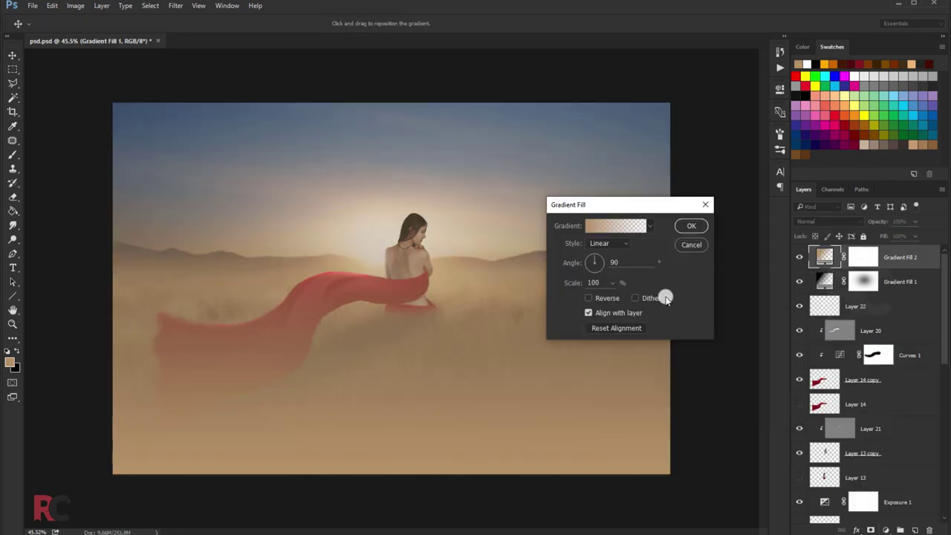
click(688, 246)
click(885, 530)
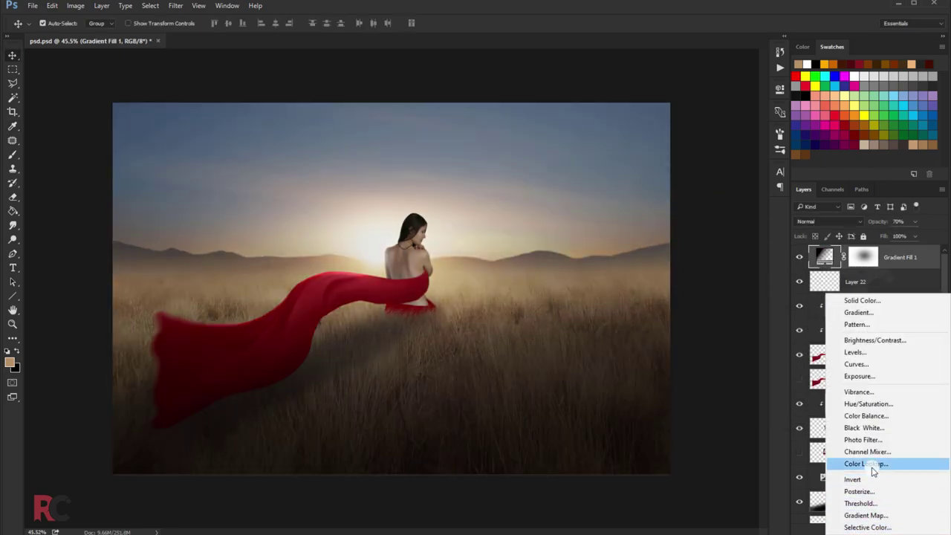
click(863, 439)
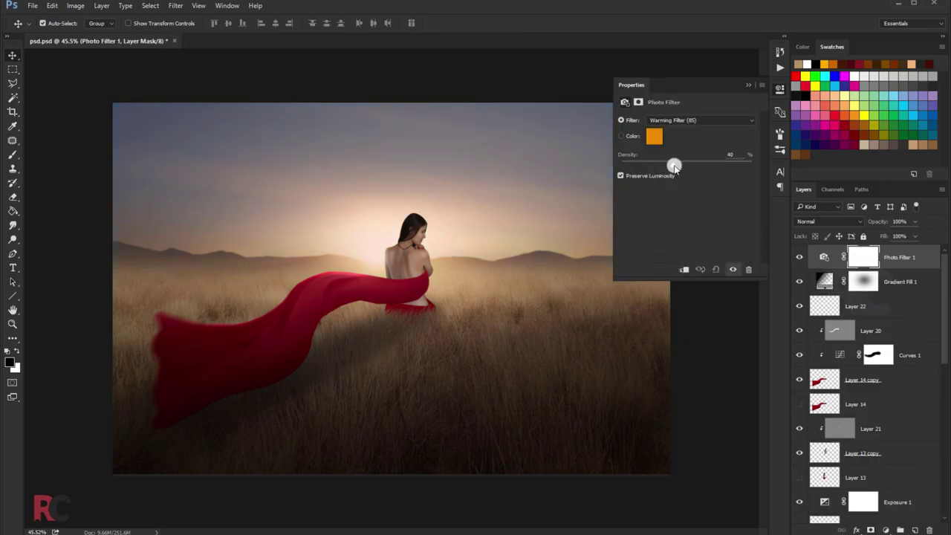
click(455, 208)
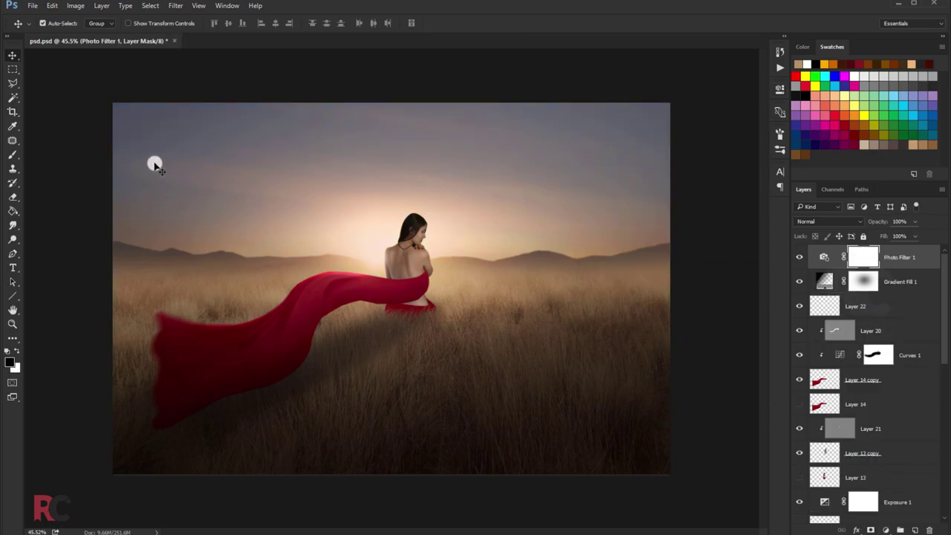
Step: Paint black with an enlarged brush on the Photo Filter mask across the top sky
key(b)
scroll(388, 196, down, 2)
key(bracketright)
key(bracketright)
key(bracketright)
mouse_move(215, 144)
mouse_down()
mouse_move(407, 161)
mouse_move(202, 165)
mouse_move(505, 159)
mouse_up()
key(v)
key(ctrl+0)
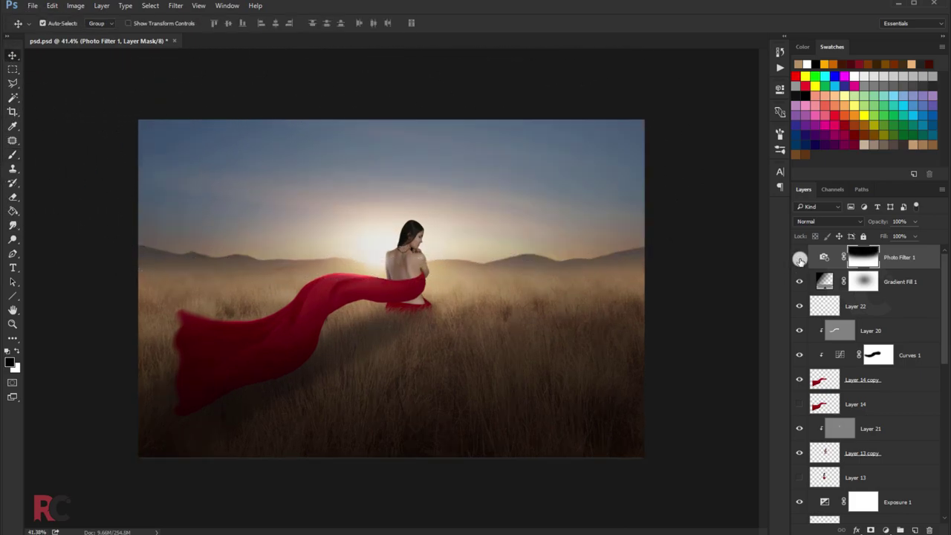
Step: Add a Color Lookup layer with FoggyNight.3DL and fade its opacity
click(885, 530)
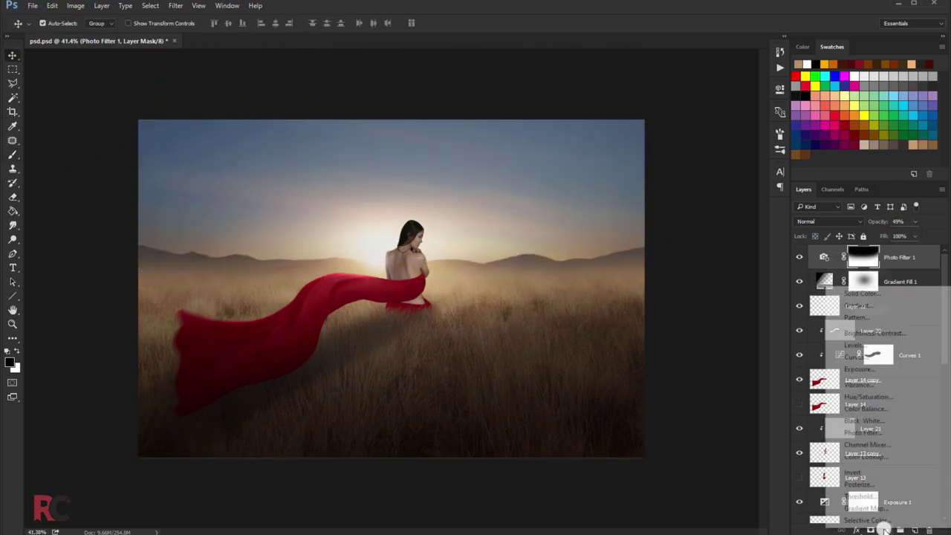
click(870, 457)
click(708, 120)
click(699, 260)
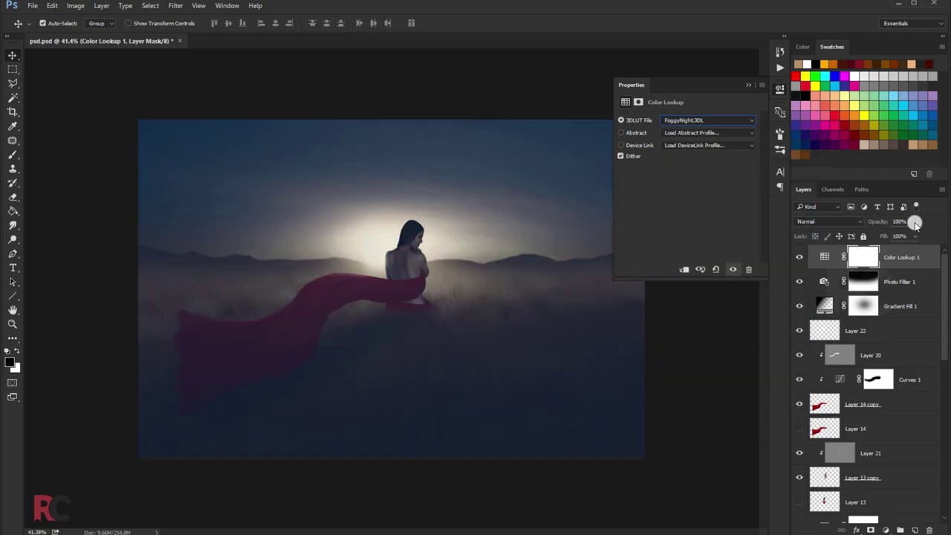
drag(914, 223, 879, 235)
click(747, 87)
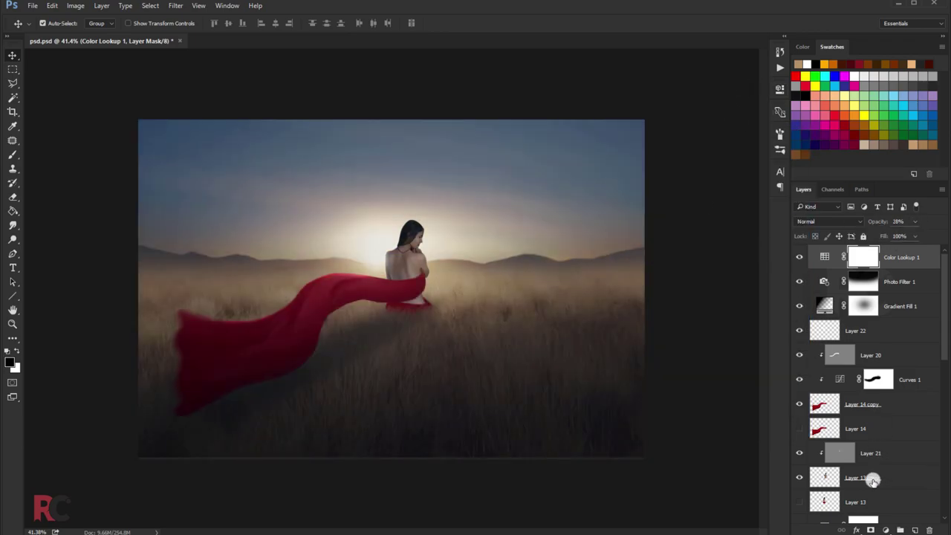
Step: Add a second Color Lookup layer with filmstock_50.3dl at 29% opacity and compare
click(885, 530)
click(869, 457)
click(708, 120)
click(691, 253)
click(915, 222)
drag(915, 229, 878, 231)
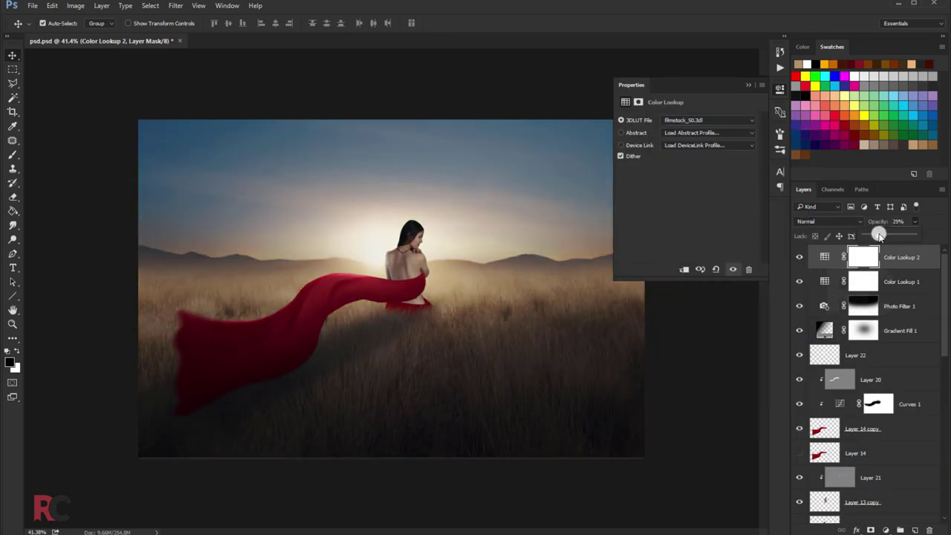
click(748, 84)
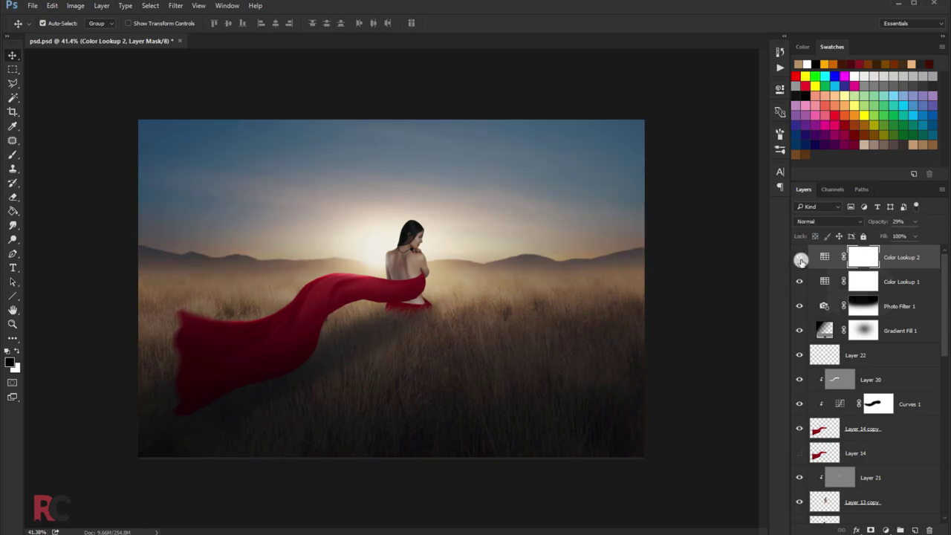
click(800, 257)
Step: Discard a trial Exposure layer and fade Color Lookup 1 to 17% opacity
click(885, 530)
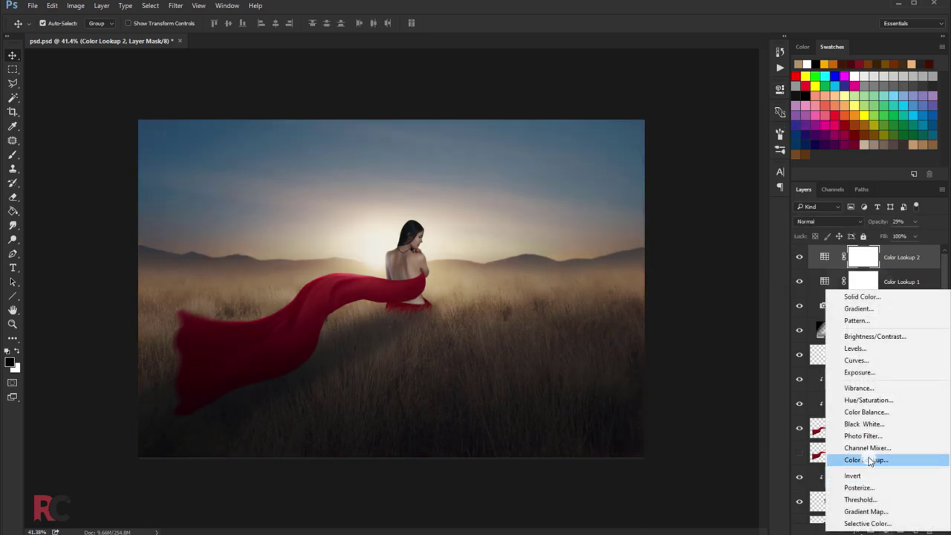
click(843, 367)
click(746, 90)
key(ctrl+z)
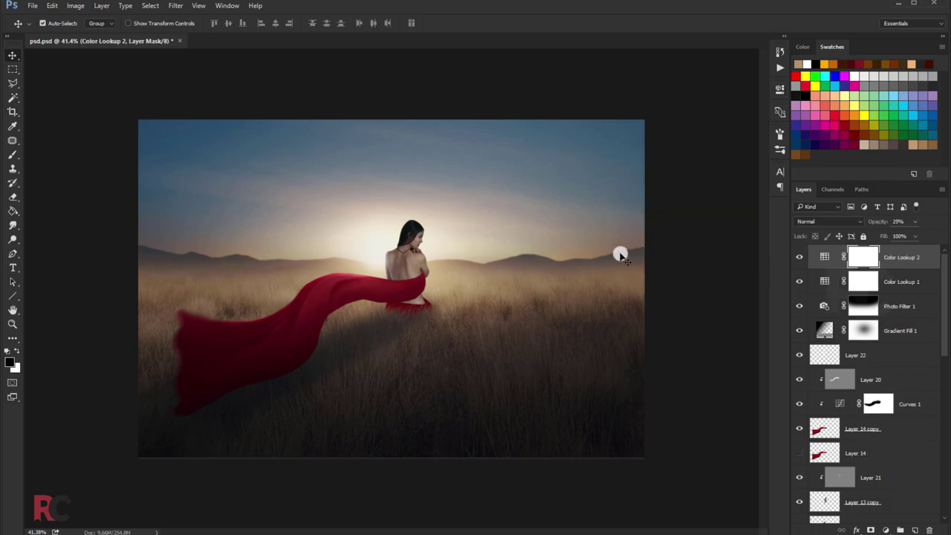
click(902, 282)
drag(915, 221, 899, 236)
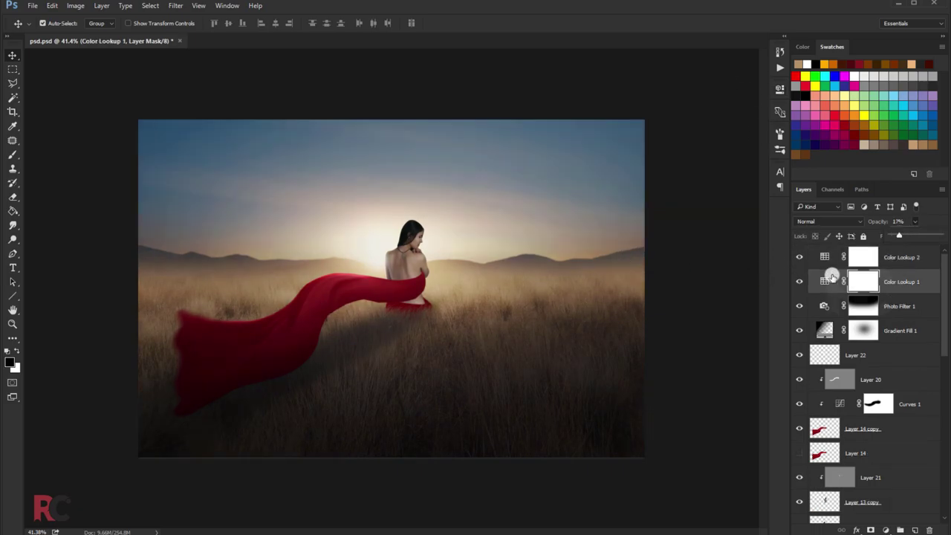
Step: Toggle Color Lookup 2 to compare, then fade it to 10% opacity
click(891, 260)
click(800, 258)
click(801, 259)
click(801, 258)
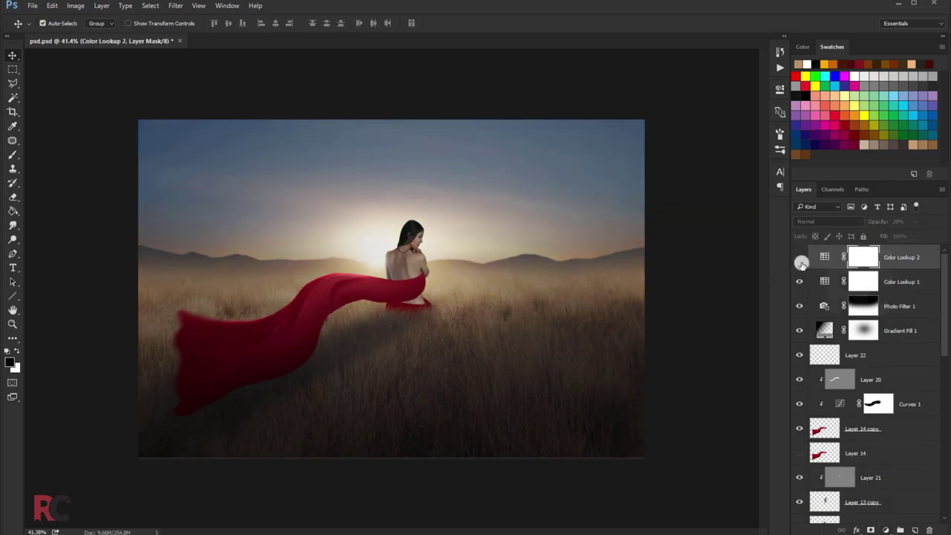
click(800, 259)
drag(898, 237, 896, 237)
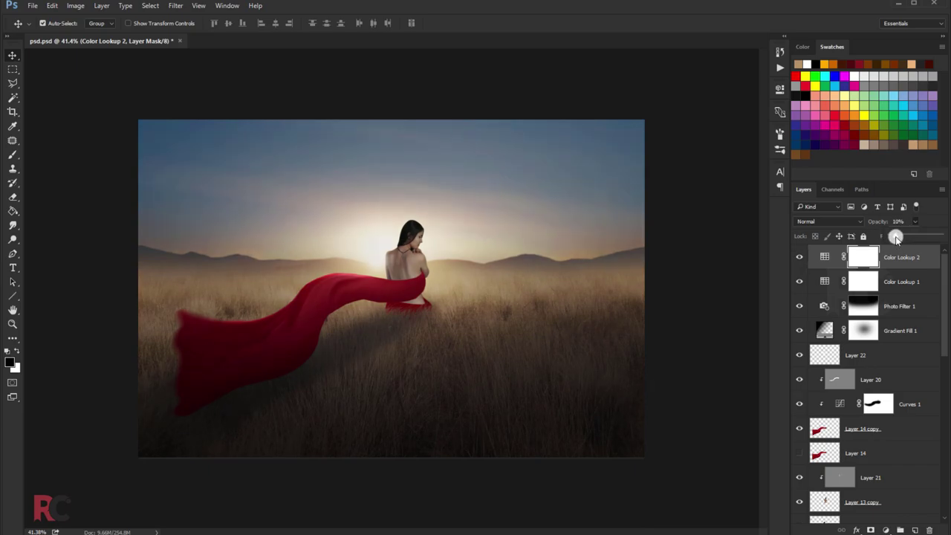
Step: Add an Exposure layer with its Offset raised slightly to lift the haze
click(884, 530)
click(855, 483)
key(ctrl+z)
click(884, 530)
click(854, 384)
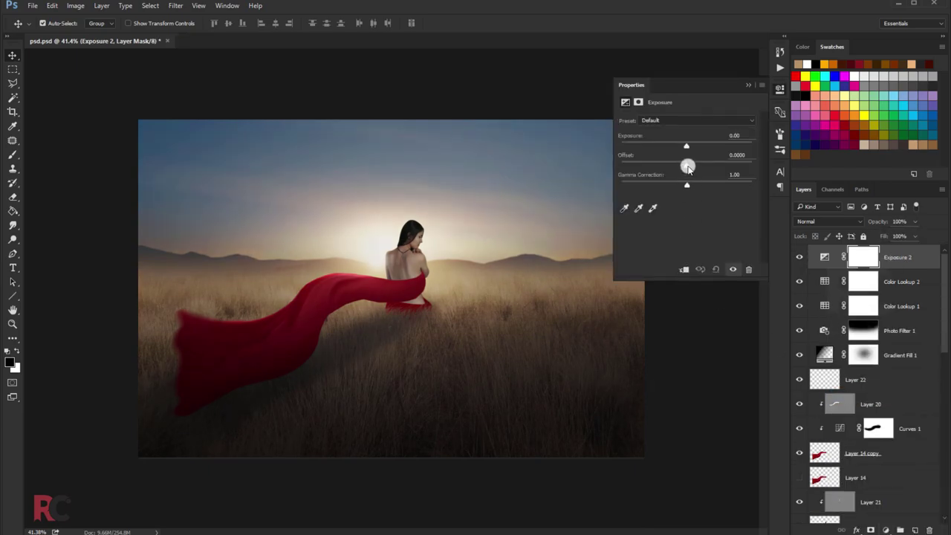
drag(688, 168, 694, 167)
click(747, 87)
scroll(520, 186, up, 1)
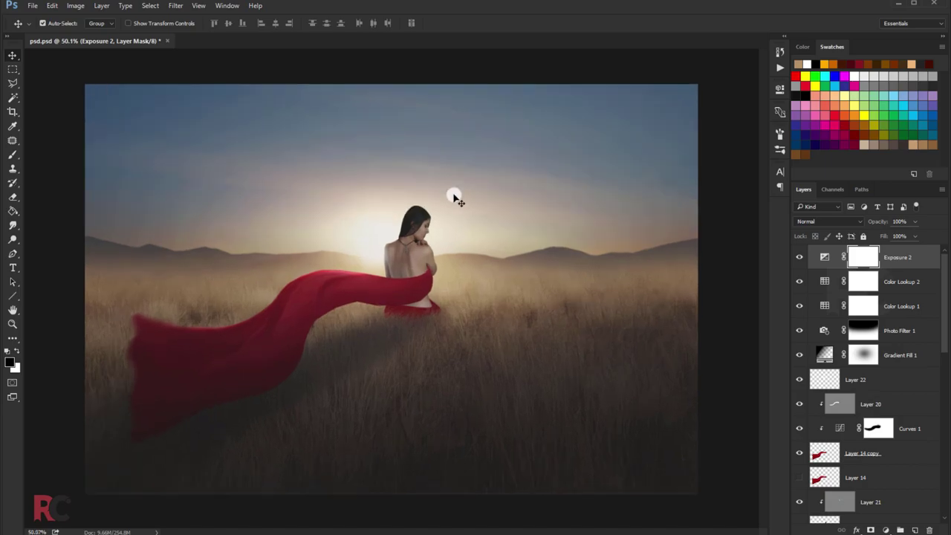
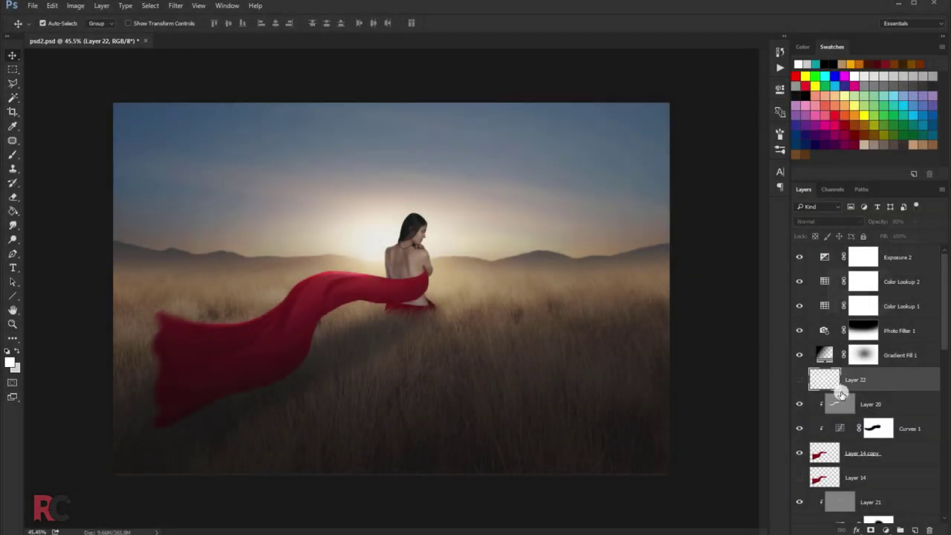
Step: Fit the image in the window and shift the two lower light layers up and right
scroll(847, 387, down, 4)
scroll(847, 402, down, 1)
key(ctrl+0)
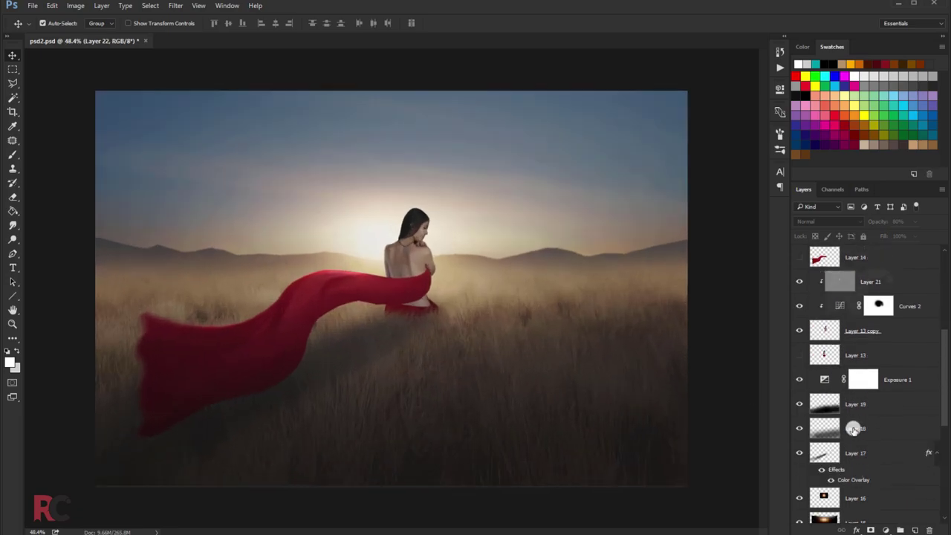
scroll(853, 429, down, 2)
click(855, 400)
shift+click(855, 425)
key(ctrl+t)
drag(510, 299, 588, 259)
Step: Show the Layer 22 glow and enlarge it onto the woman's back
click(475, 23)
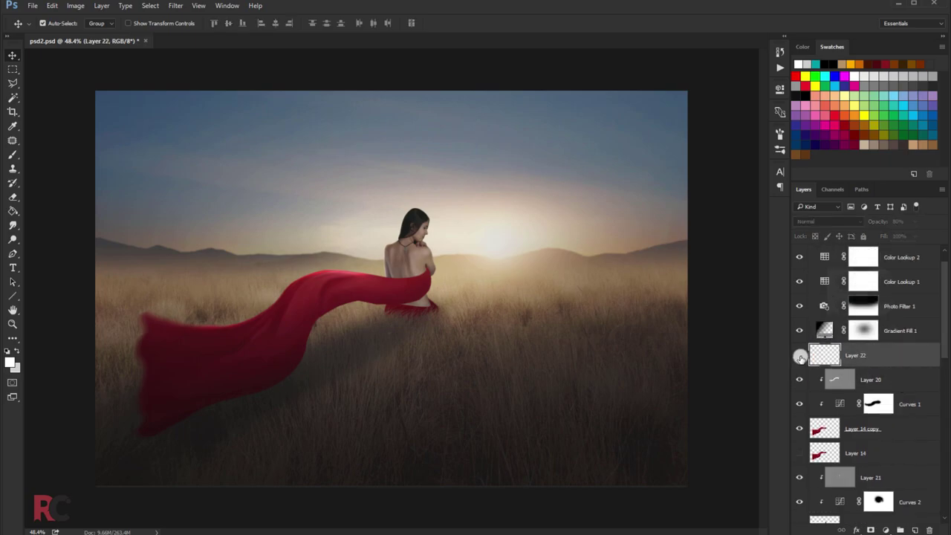
click(800, 357)
key(ctrl+t)
drag(403, 263, 458, 247)
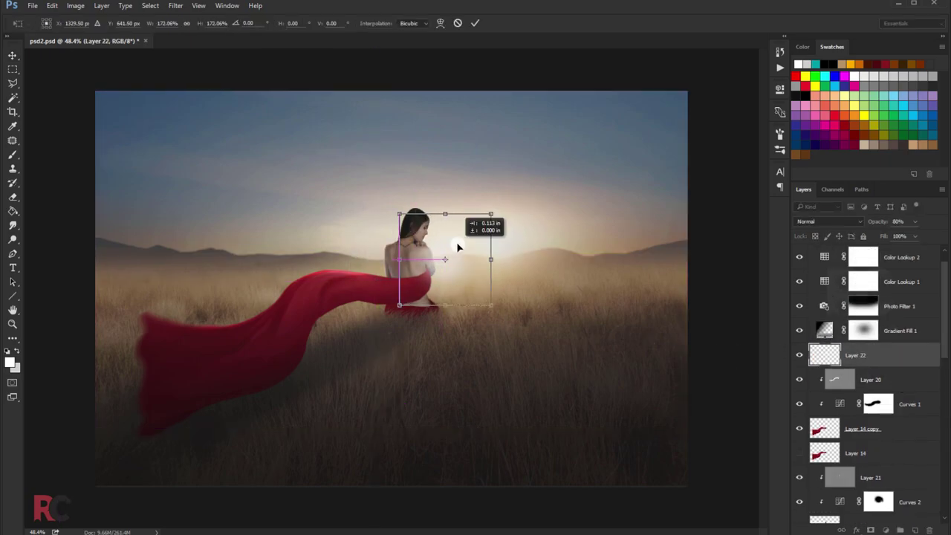
key(Return)
Step: Move Layer 22 beneath Curves 2 so it clips to the woman as soft backlight
scroll(453, 244, up, 1)
scroll(893, 356, down, 2)
mouse_move(875, 258)
mouse_down()
mouse_move(875, 414)
mouse_move(840, 402)
mouse_up()
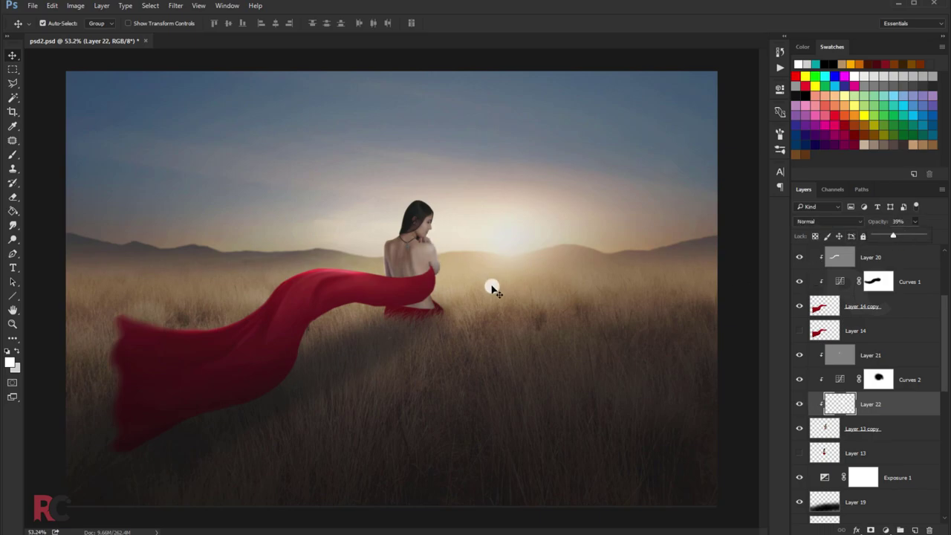
scroll(444, 254, up, 1)
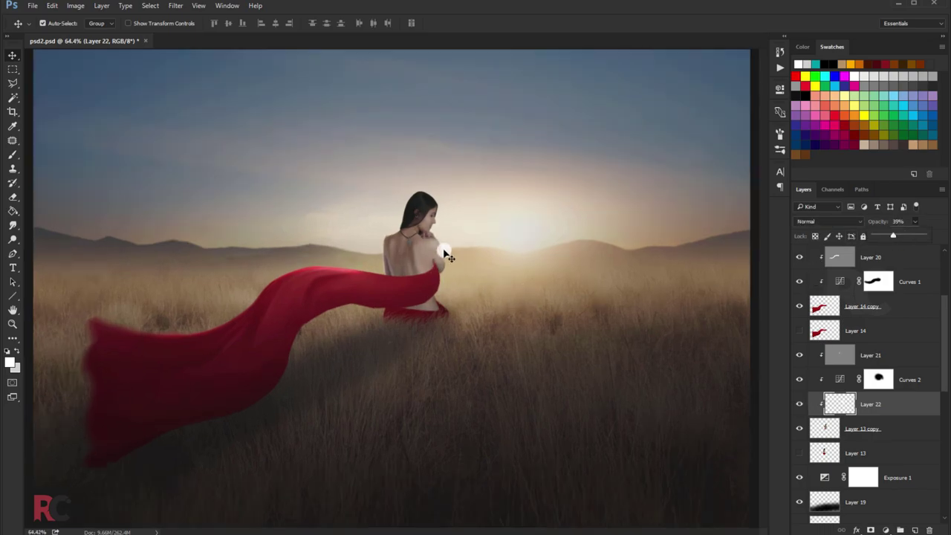
scroll(443, 254, up, 3)
click(833, 357)
Step: Erase and burn (Shadows, 51%) Layer 21's back shading, hiding Layer 21 to compare
scroll(238, 254, down, 1)
key(e)
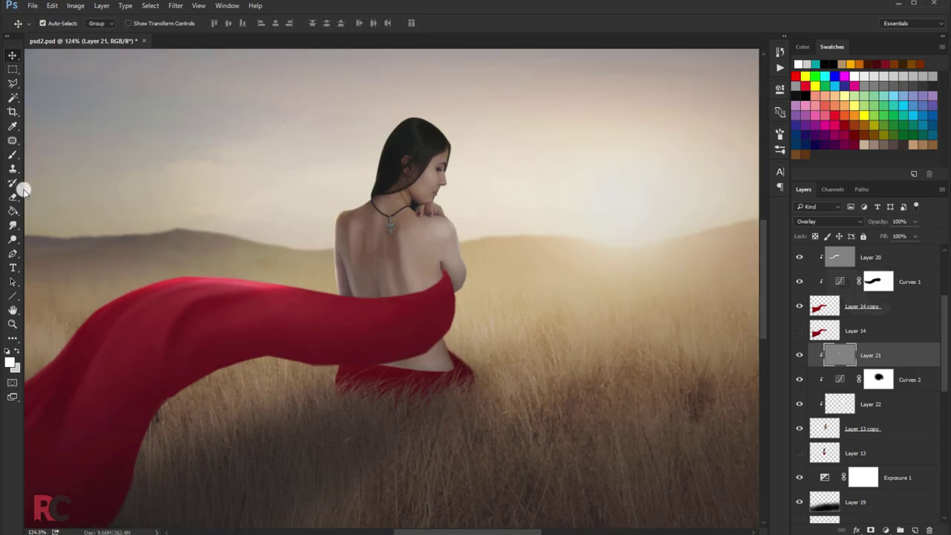
key([)
key([)
key([)
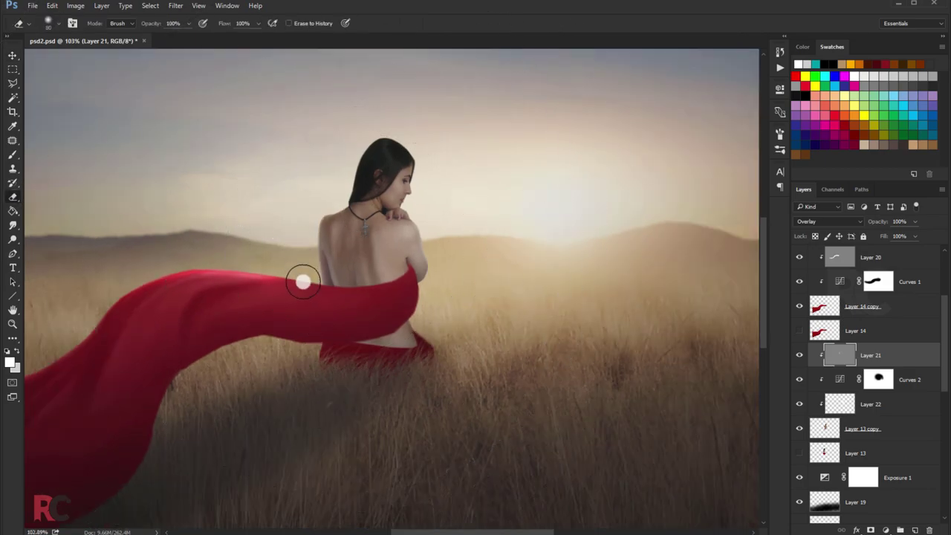
scroll(374, 258, up, 2)
click(13, 239)
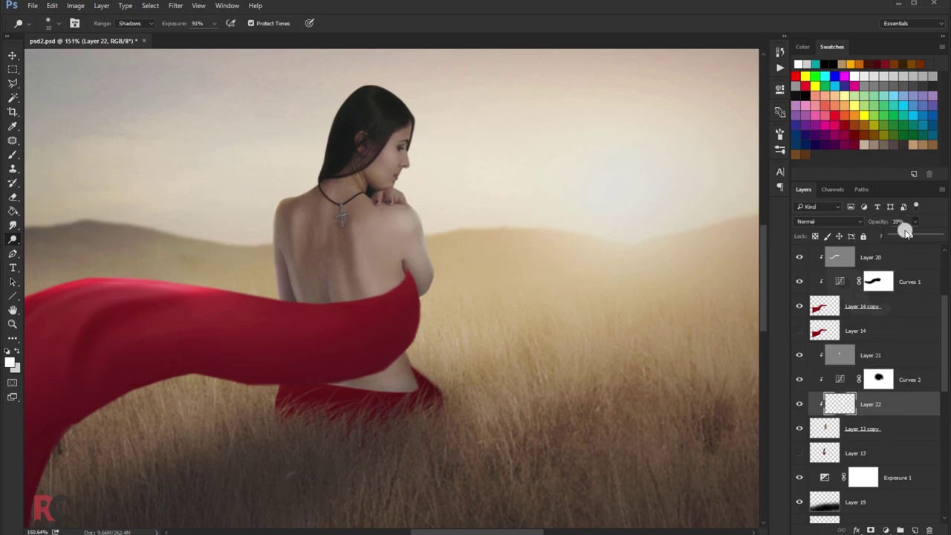
click(800, 355)
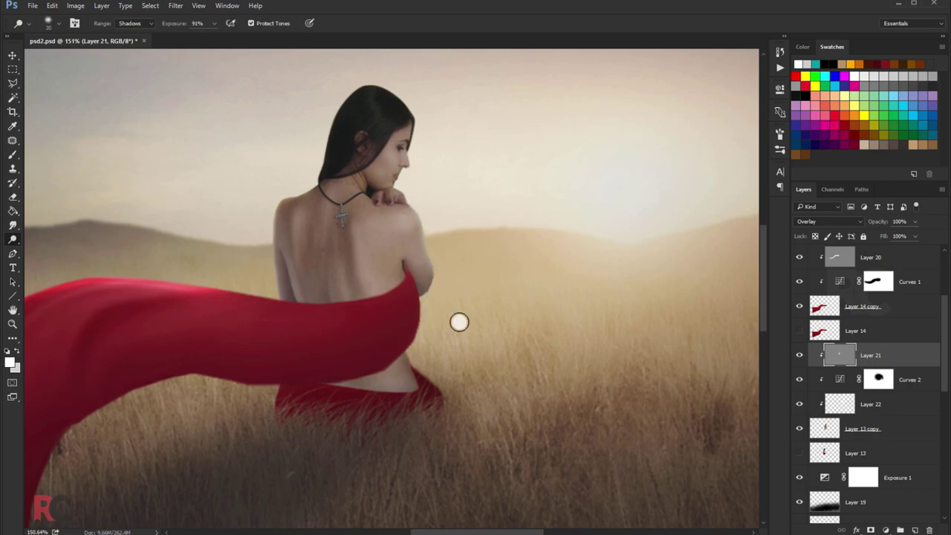
scroll(491, 327, down, 2)
Step: Add a new Layer 24 clipped to Layer 14 copy, filled with 50% Gray
click(862, 307)
key(ctrl+shift+alt+n)
key(i)
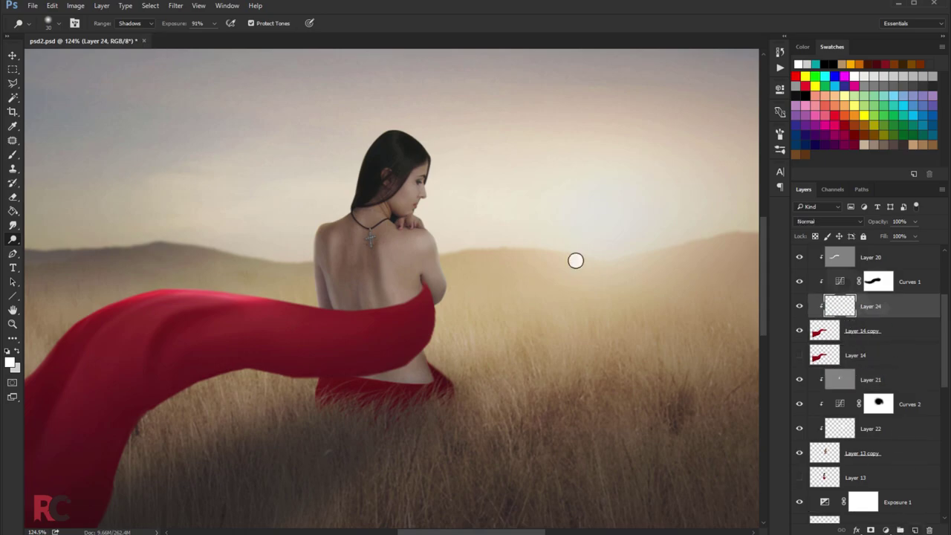
click(52, 5)
click(59, 159)
click(633, 181)
click(616, 262)
click(632, 214)
click(631, 350)
click(699, 184)
Step: Blend Layer 24 in Overlay, then dodge the cloth's highlights and burn its shadows
key(o)
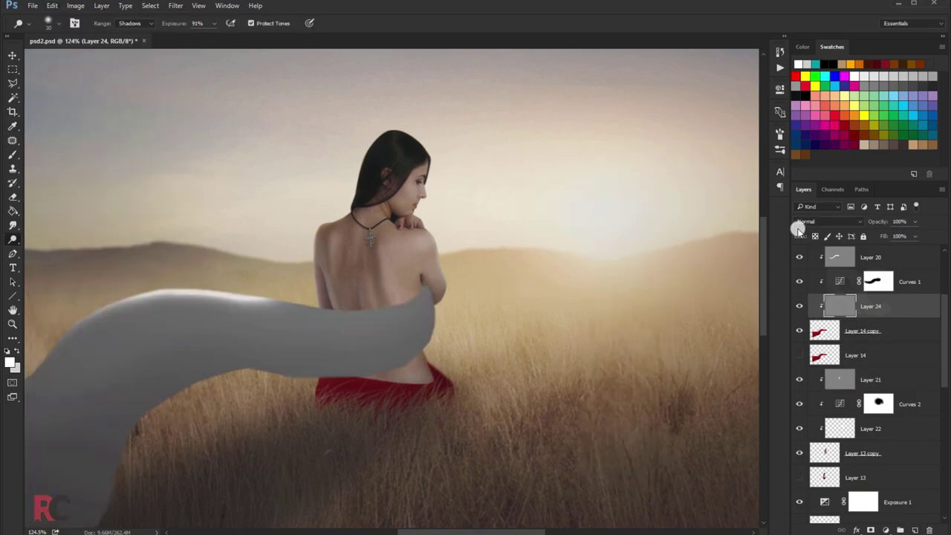
click(841, 223)
click(826, 335)
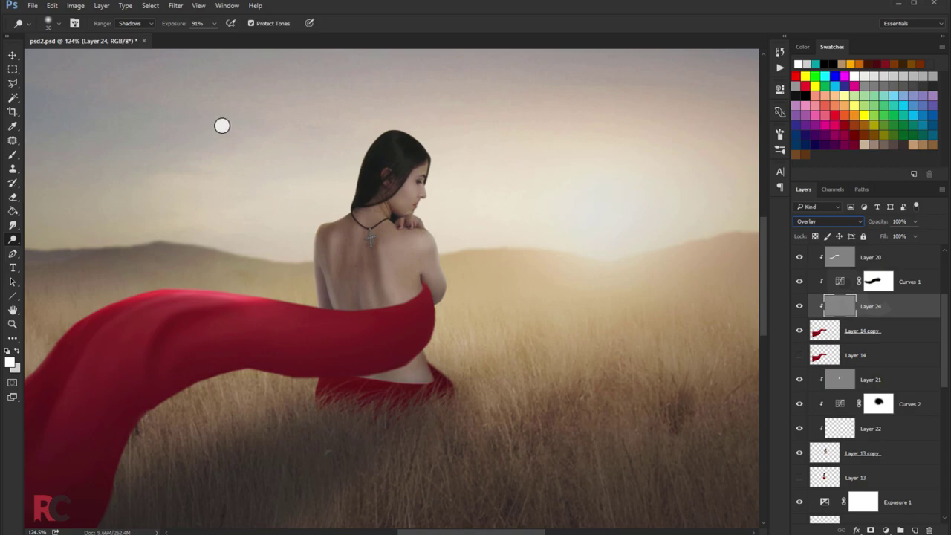
click(134, 23)
click(128, 47)
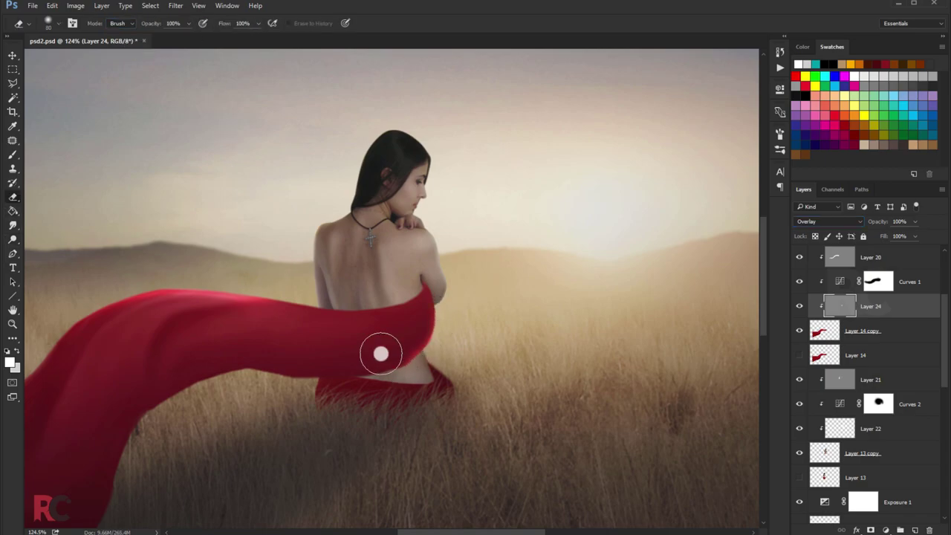
click(133, 23)
click(131, 33)
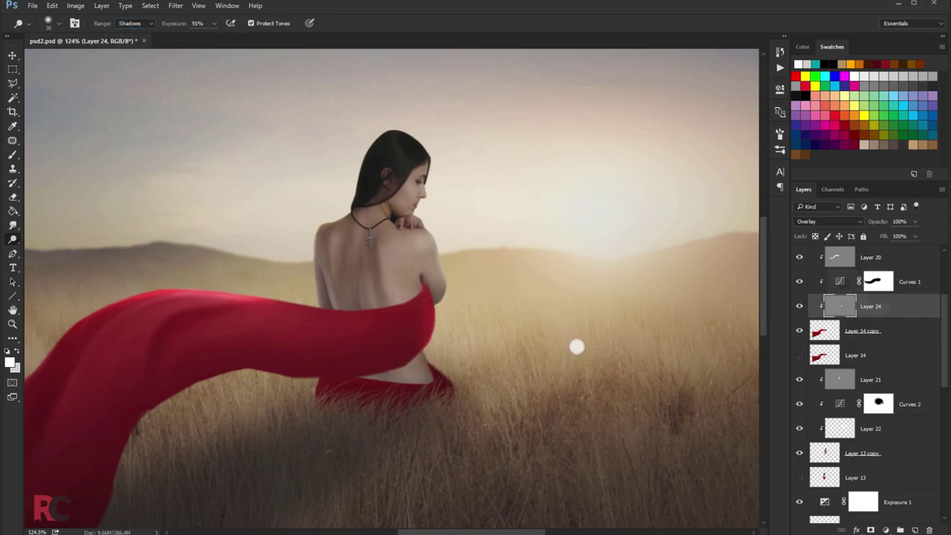
key(ctrl+0)
Step: Compare the cloth and shoulder shading by hiding Layer 24 and toggling Layer 21
scroll(434, 235, up, 3)
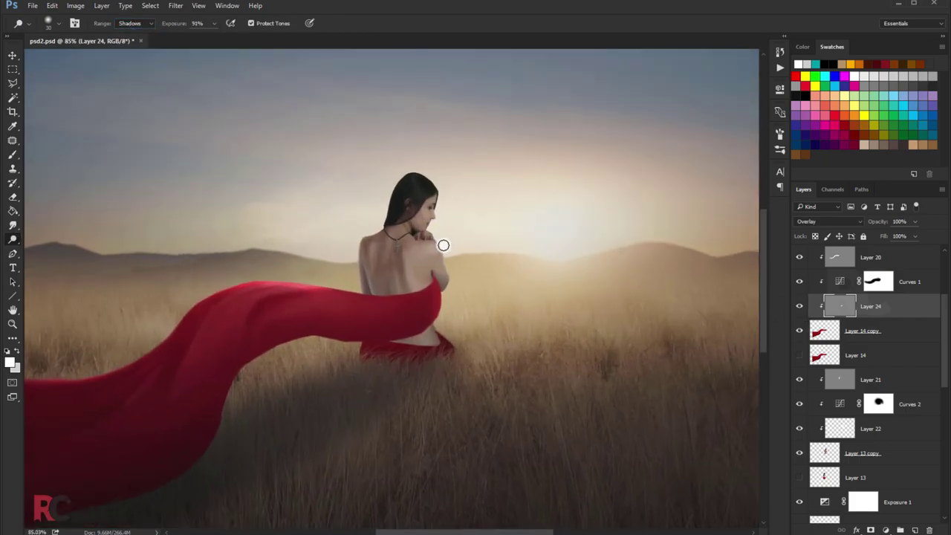
scroll(438, 242, up, 3)
scroll(438, 241, up, 2)
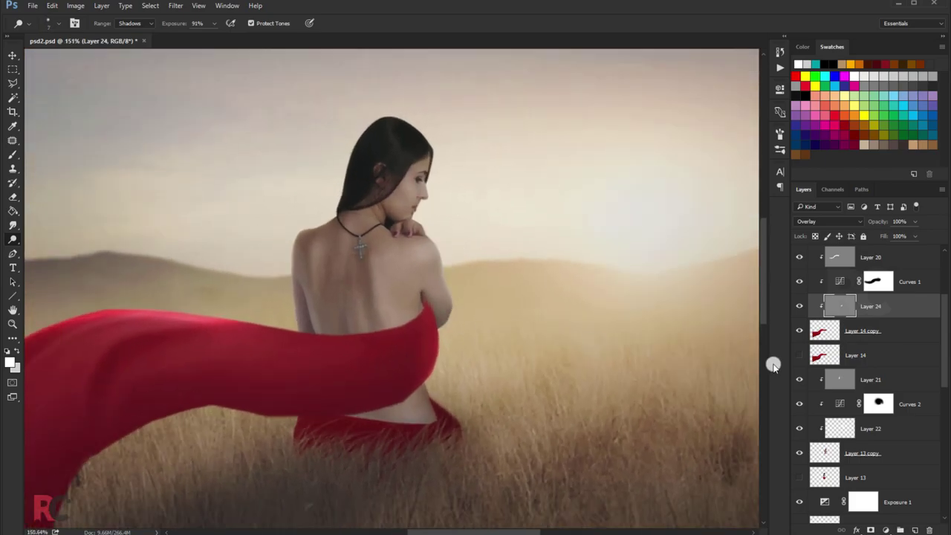
click(799, 305)
click(798, 306)
scroll(850, 312, up, 2)
click(870, 429)
click(799, 429)
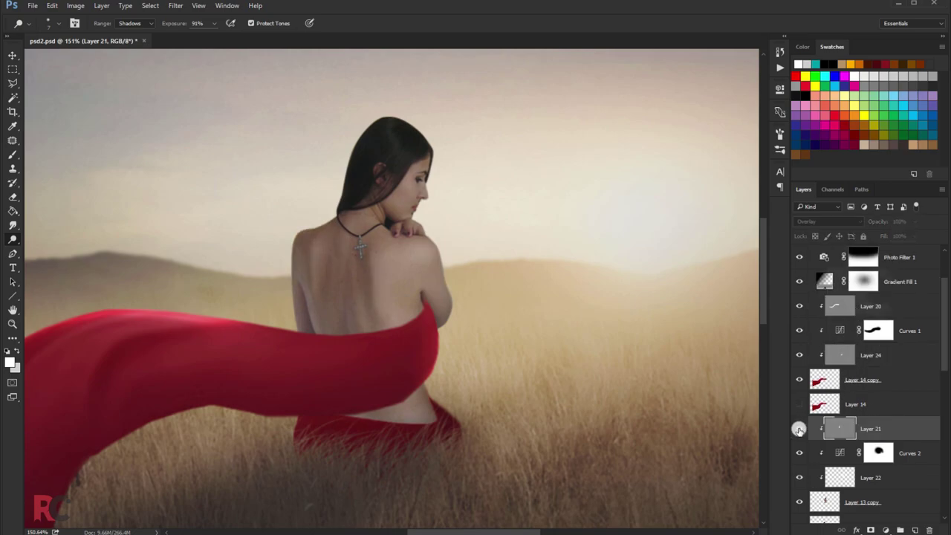
click(799, 429)
Step: Scroll through the Layers panel to review the stack and return to the Move tool
scroll(427, 236, up, 1)
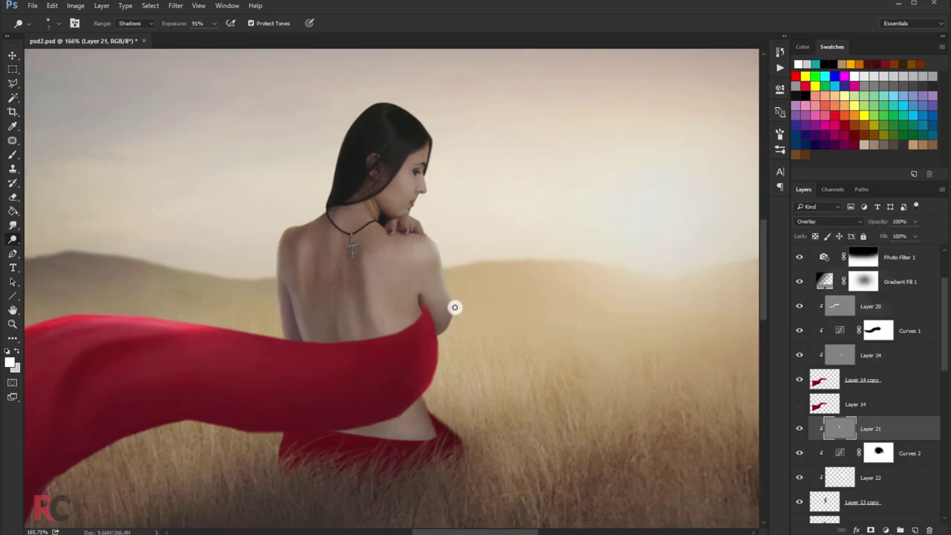
scroll(454, 290, down, 9)
scroll(457, 271, down, 1)
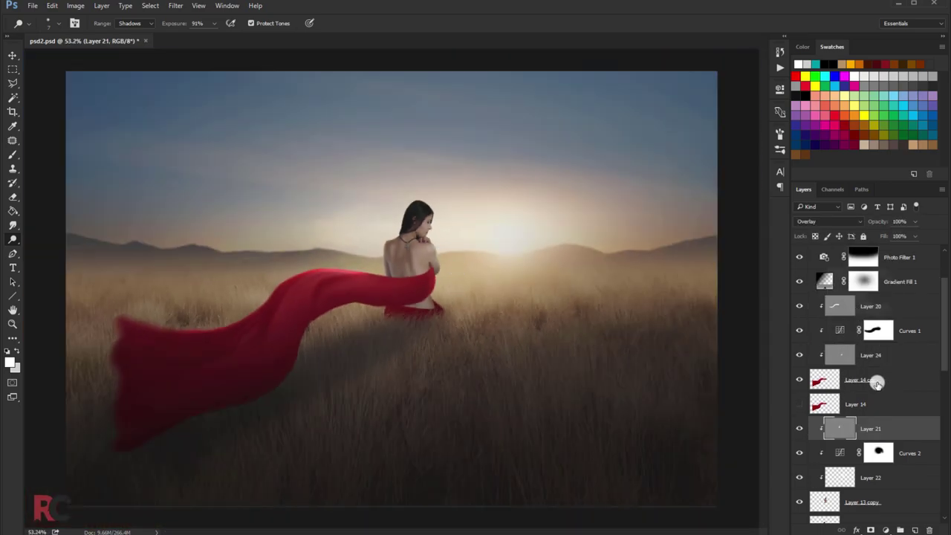
scroll(884, 349, up, 3)
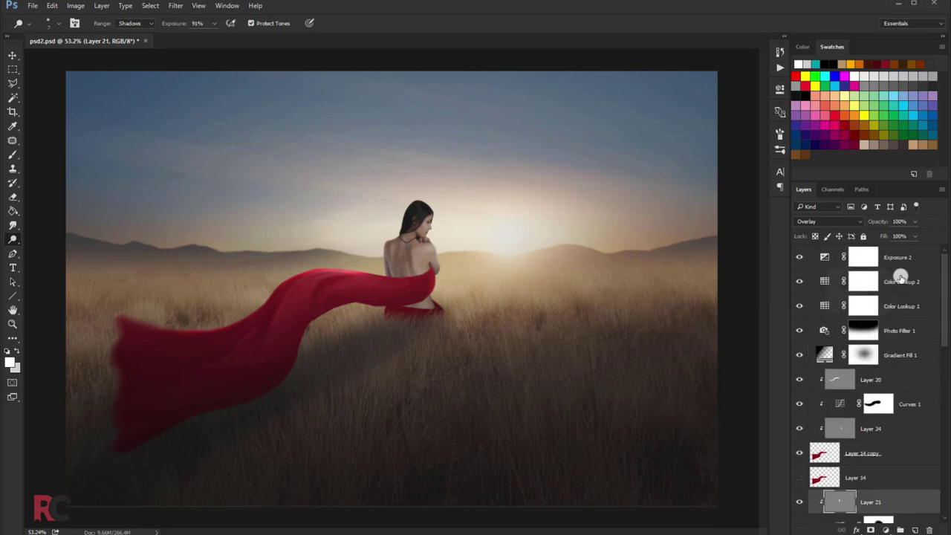
scroll(490, 333, up, 3)
scroll(423, 286, up, 3)
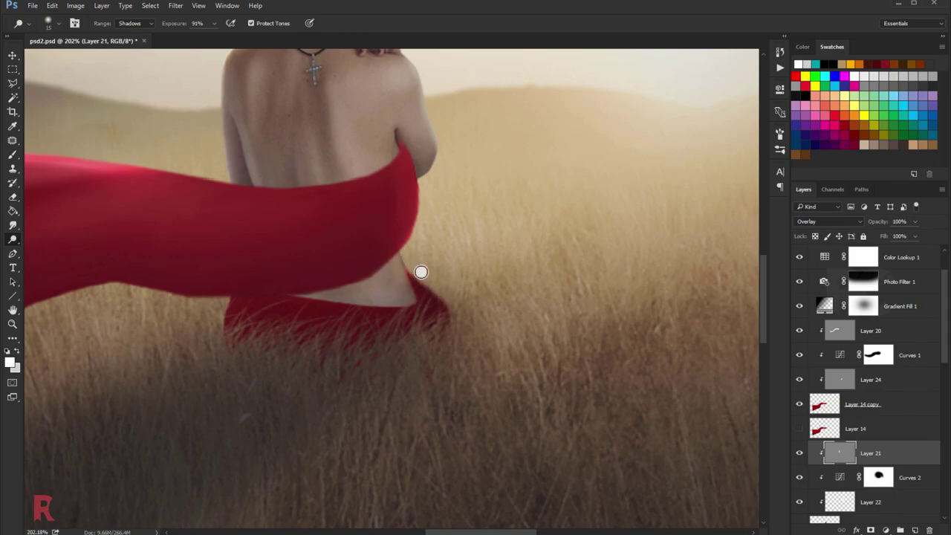
scroll(422, 273, down, 2)
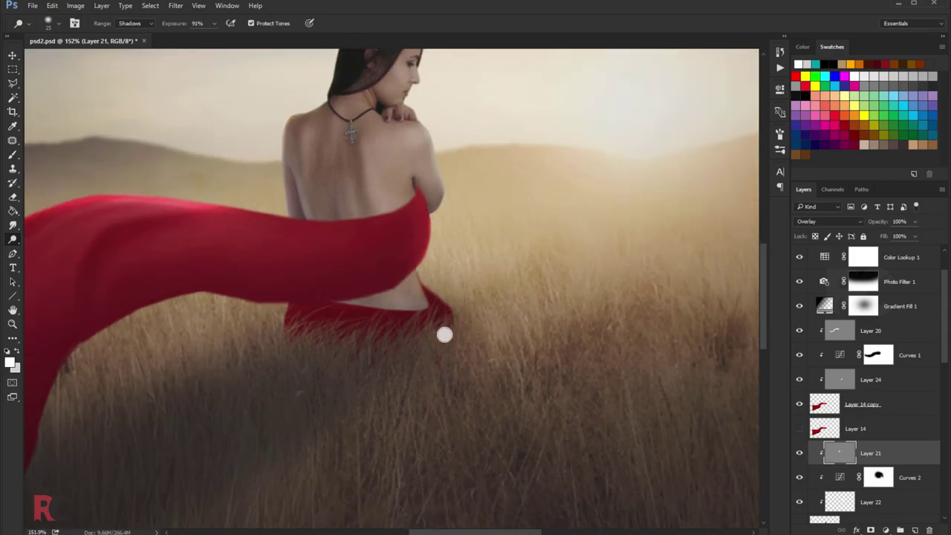
scroll(471, 266, down, 3)
key(v)
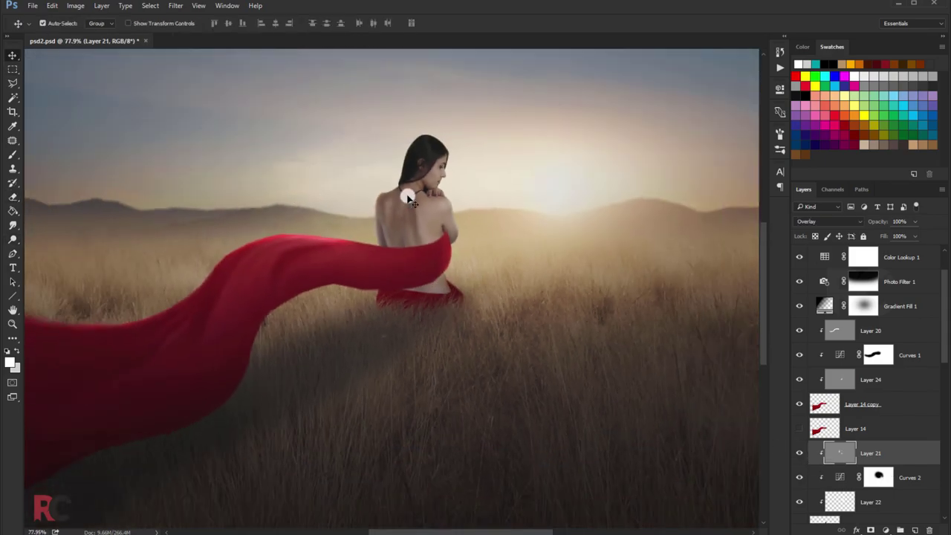
scroll(407, 199, down, 3)
scroll(404, 198, down, 1)
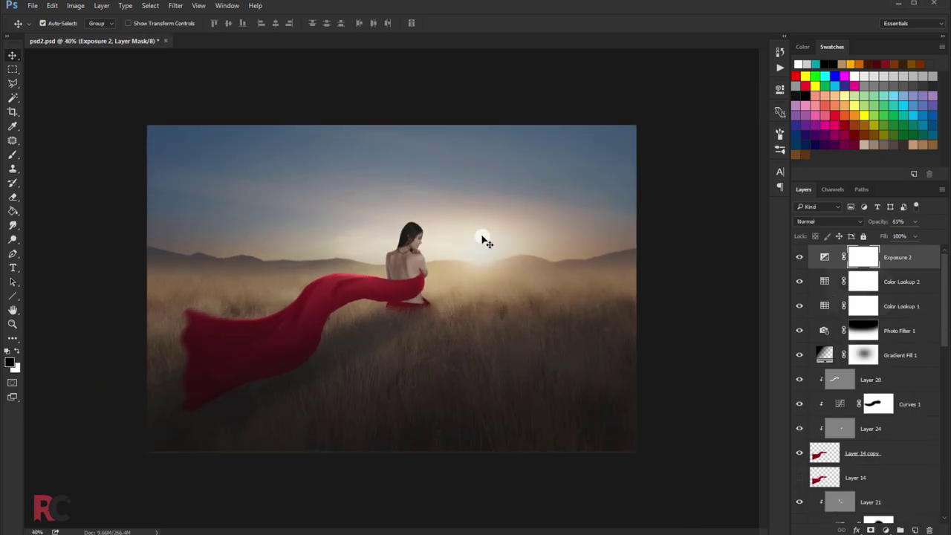
Step: Paint a white glow over the sun on a new layer at 35% opacity and nudge it into place
click(913, 530)
key(b)
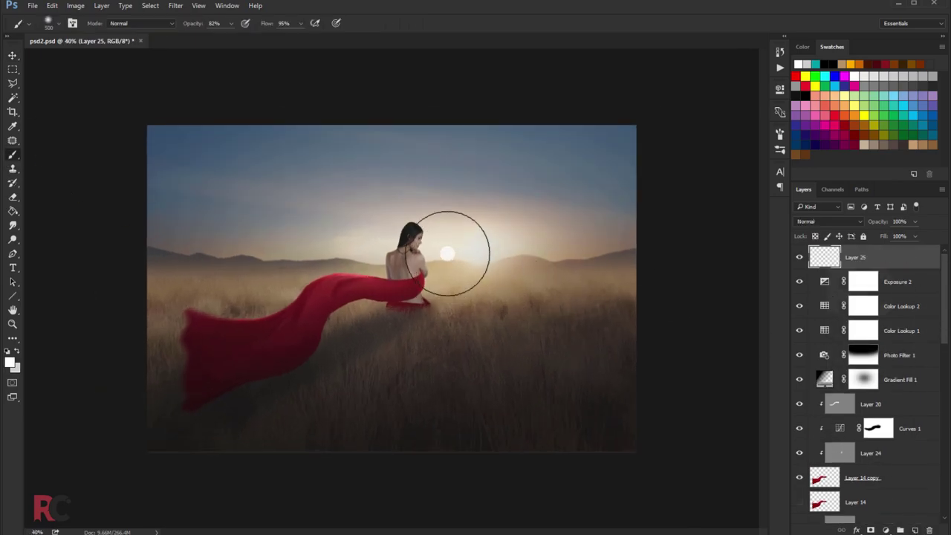
click(457, 250)
click(915, 221)
drag(914, 234, 895, 234)
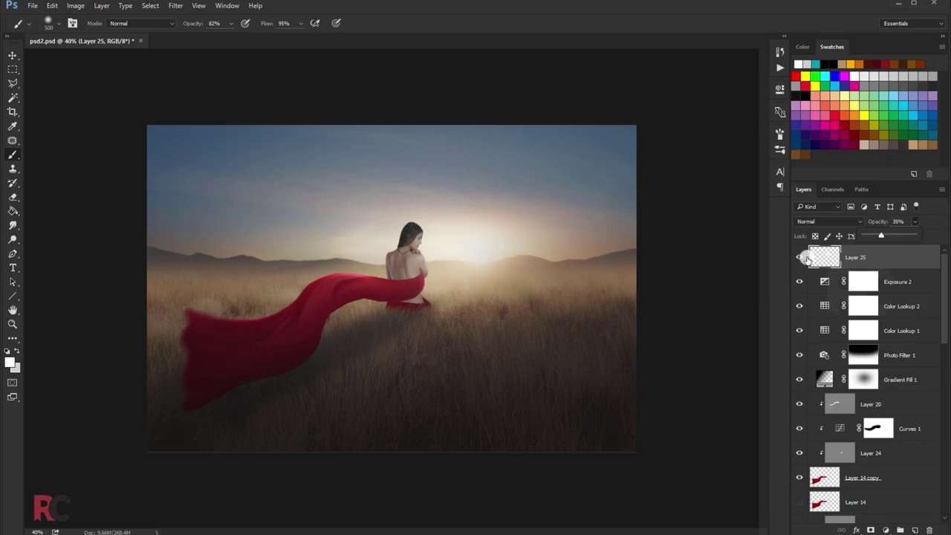
key(v)
drag(365, 227, 369, 227)
Step: Select Layer 21 and touch it up with the Eraser
scroll(391, 227, up, 1)
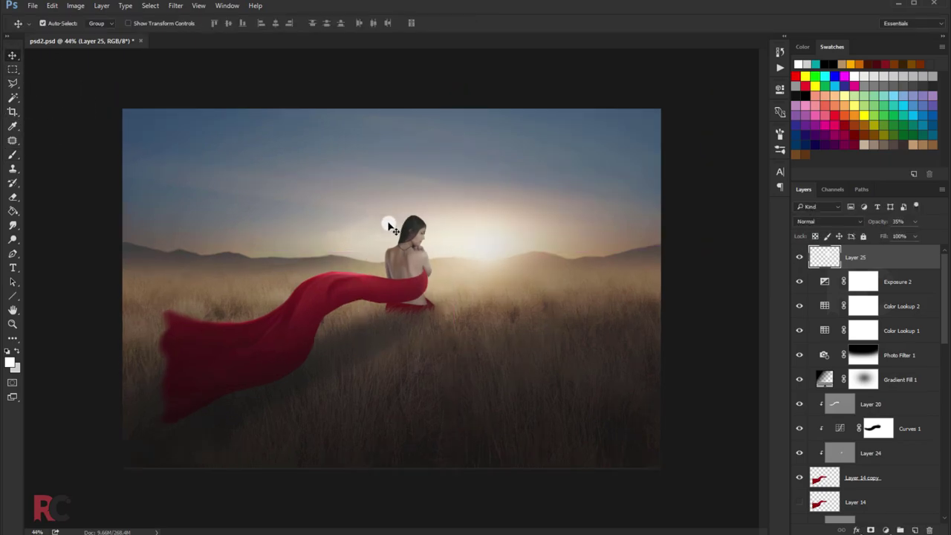
scroll(439, 245, up, 1)
scroll(483, 267, up, 2)
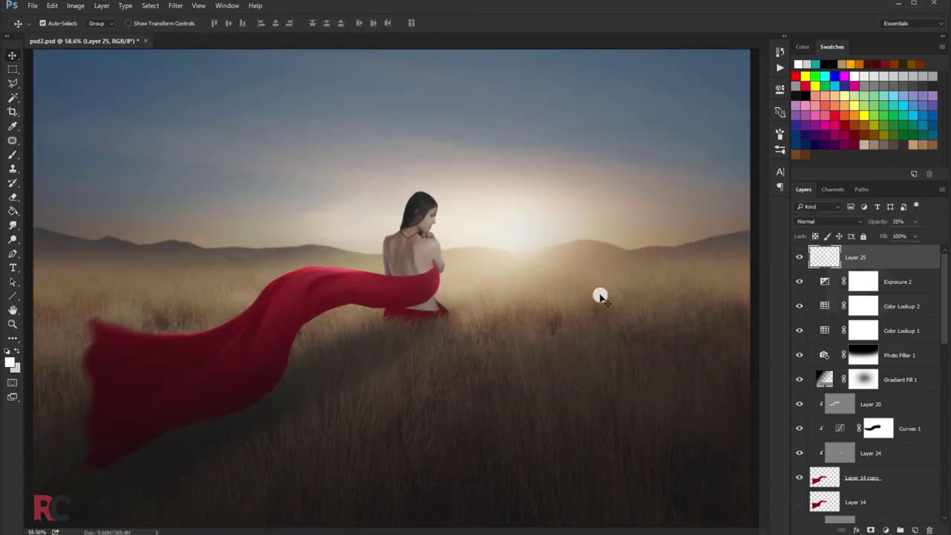
scroll(808, 446, down, 3)
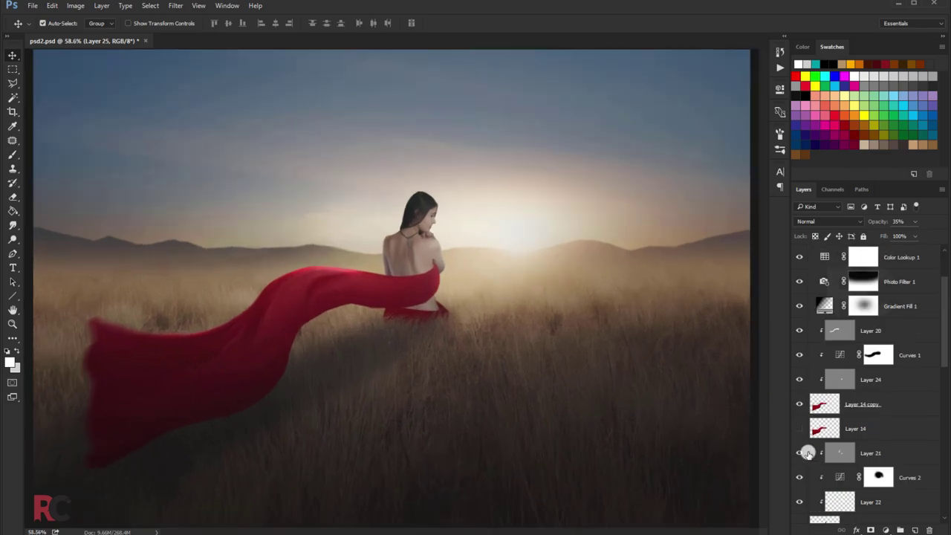
click(849, 454)
scroll(308, 275, up, 1)
key(e)
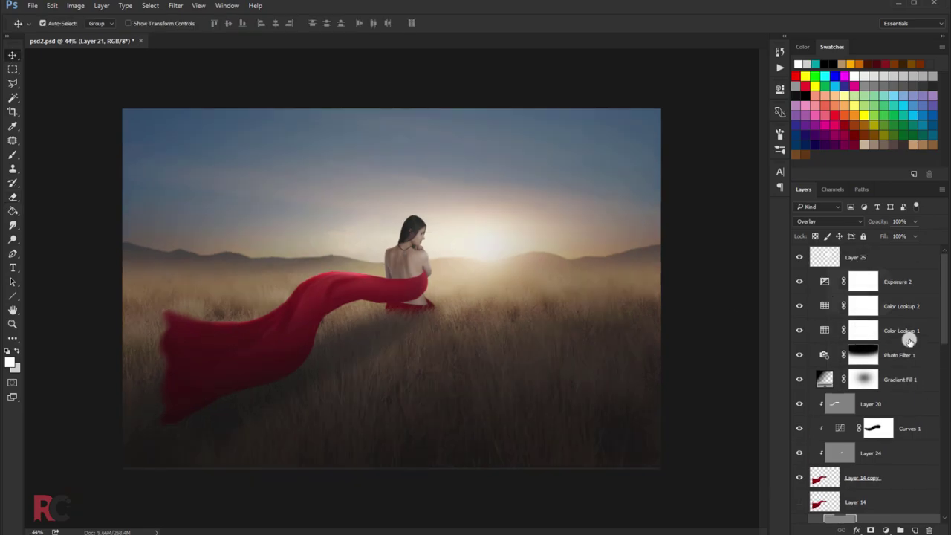
Step: Patch the field on Layer 2 with the Clone Stamp, sampling from the grass
scroll(888, 427, down, 6)
click(854, 449)
key(s)
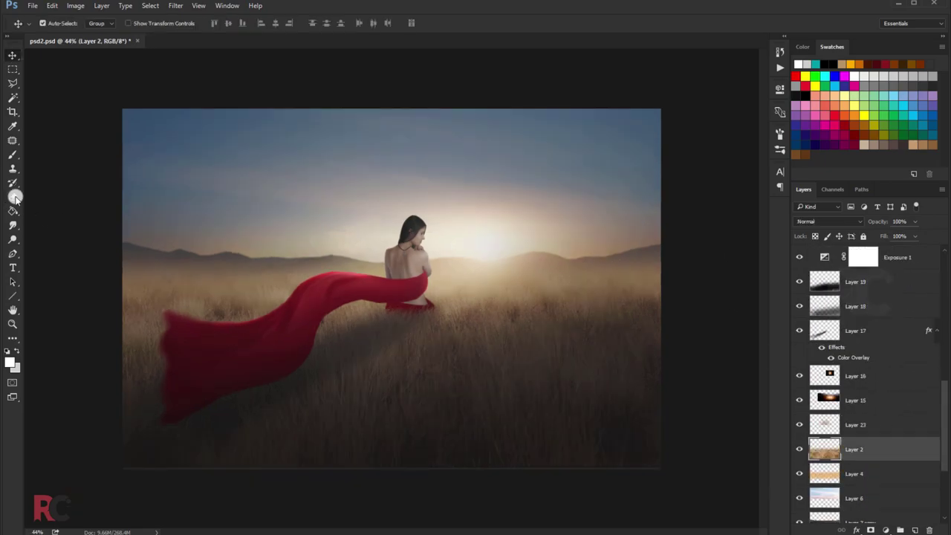
alt+click(246, 308)
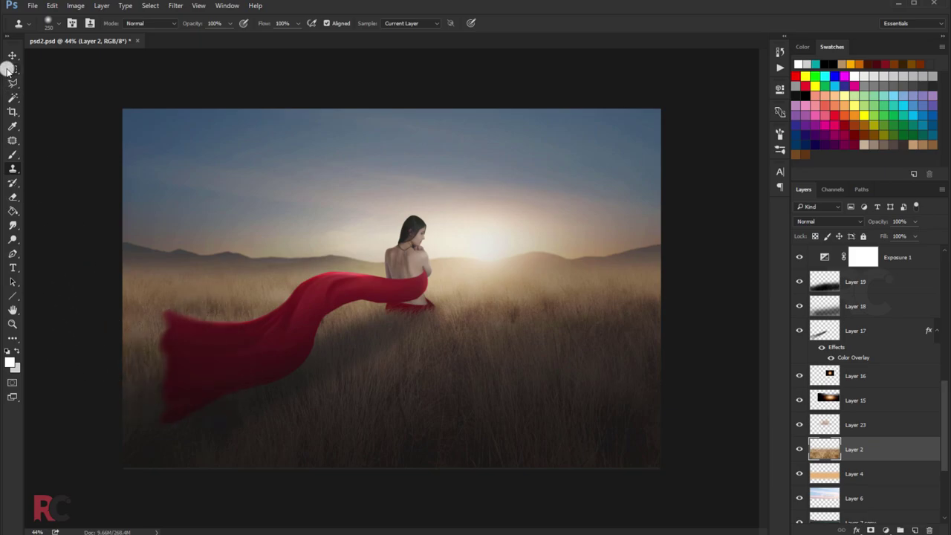
key(v)
alt+scroll(361, 255, up, 1)
Step: Add a Brightness/Contrast adjustment layer above the sun glow Layer 25
scroll(856, 335, up, 5)
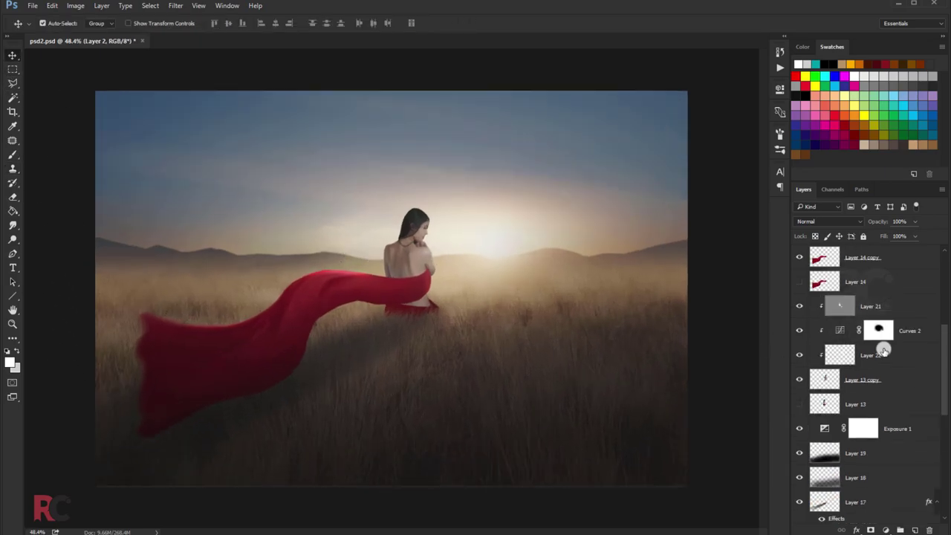
scroll(856, 297, up, 5)
click(856, 254)
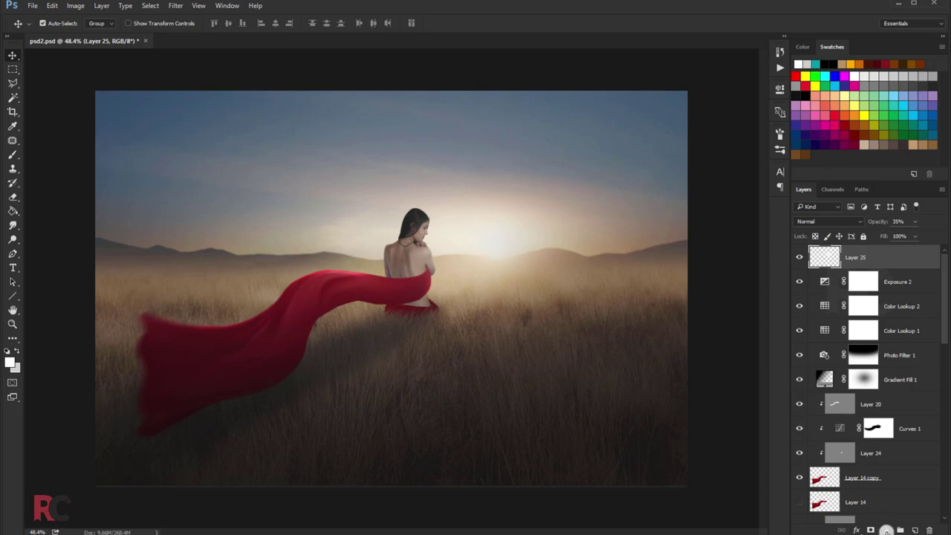
click(886, 531)
click(866, 340)
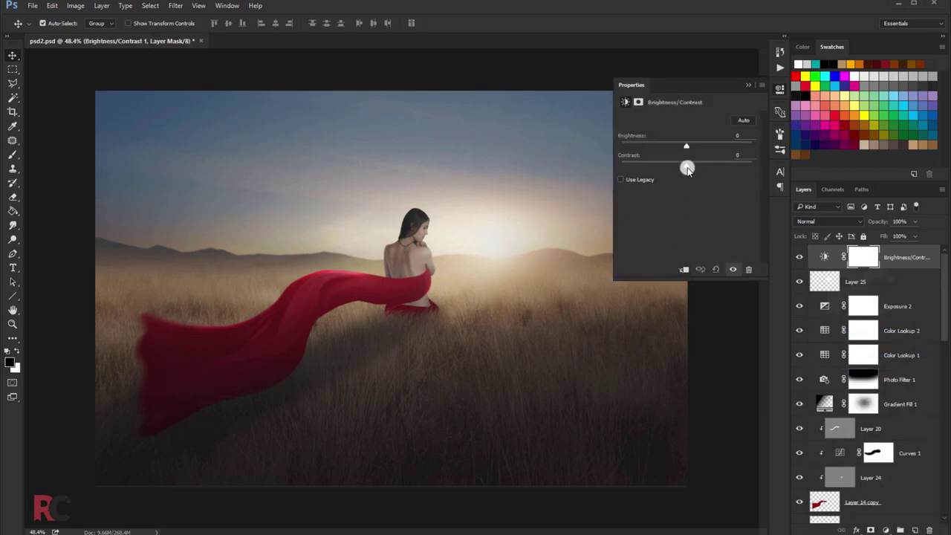
click(743, 84)
Step: Add a blue-to-gold Gradient Fill at 7% opacity, keeping Brightness/Contrast above it
click(887, 530)
click(817, 310)
click(594, 226)
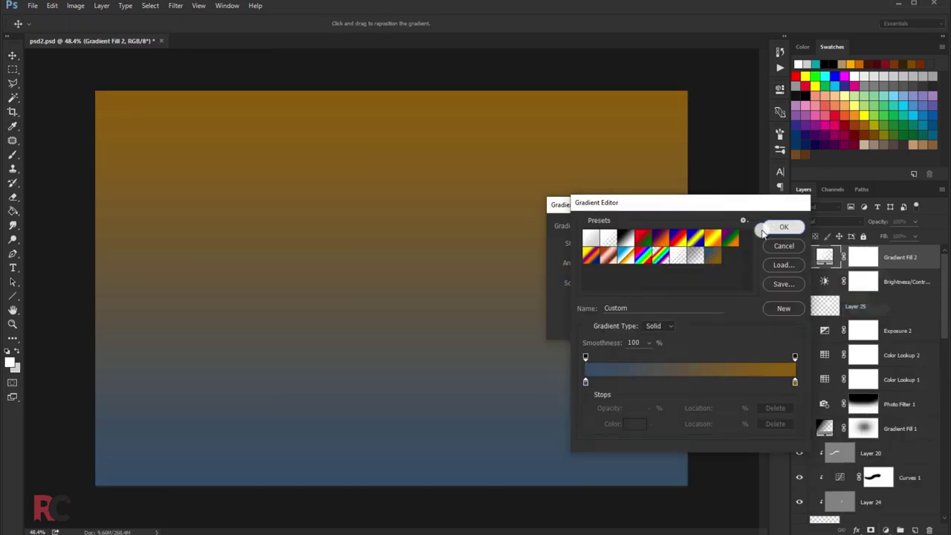
click(763, 233)
click(781, 223)
click(829, 222)
click(818, 297)
click(828, 221)
click(817, 223)
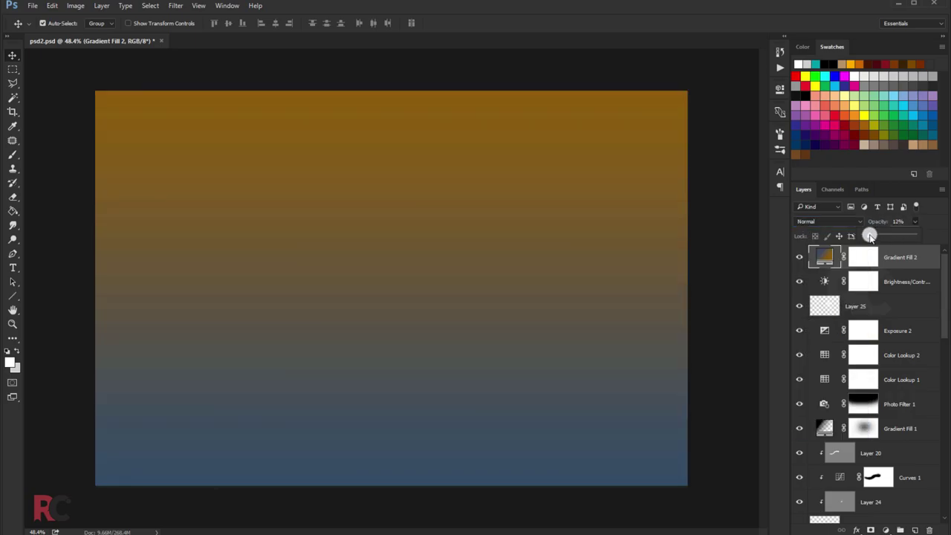
click(908, 284)
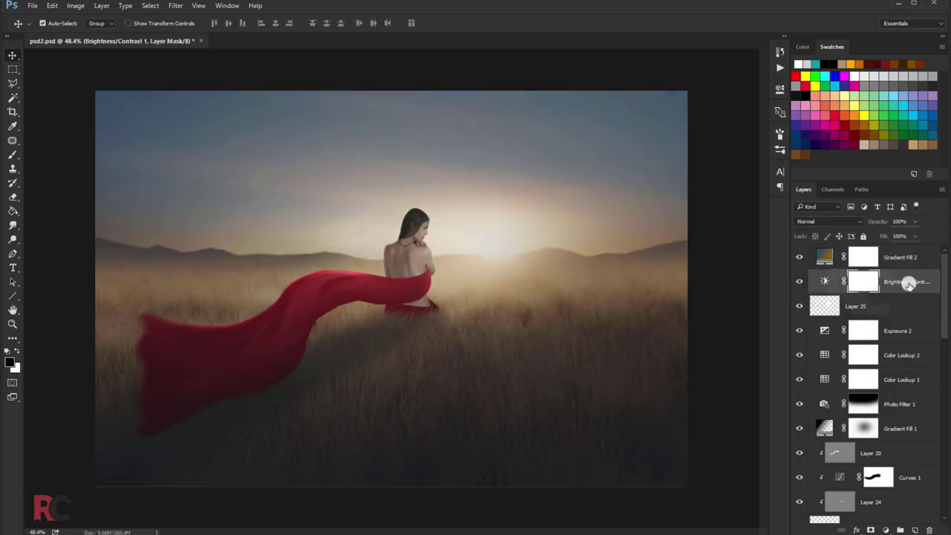
drag(910, 286, 802, 257)
Step: Re-edit Gradient Fill 2's left blue and right gold colour stops
double_click(826, 282)
click(609, 226)
click(585, 382)
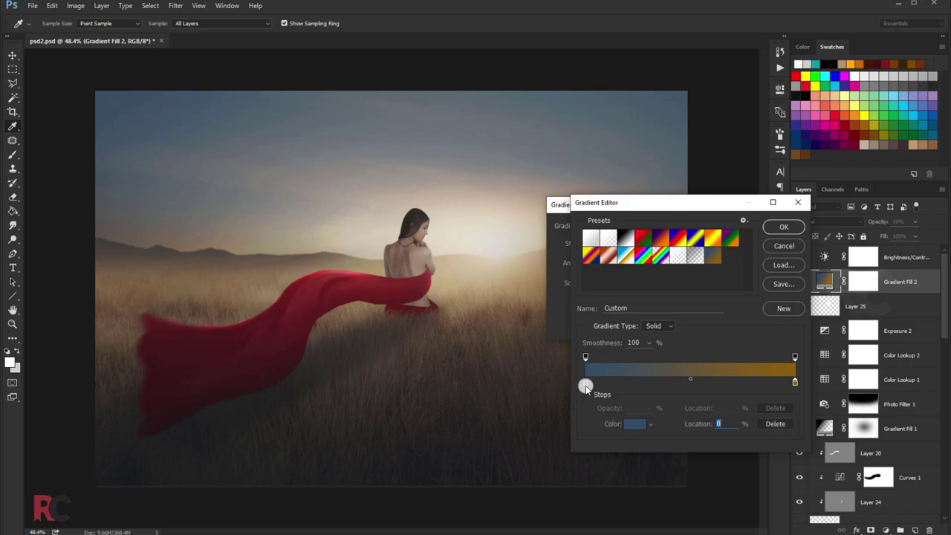
double_click(586, 382)
key(Escape)
double_click(795, 385)
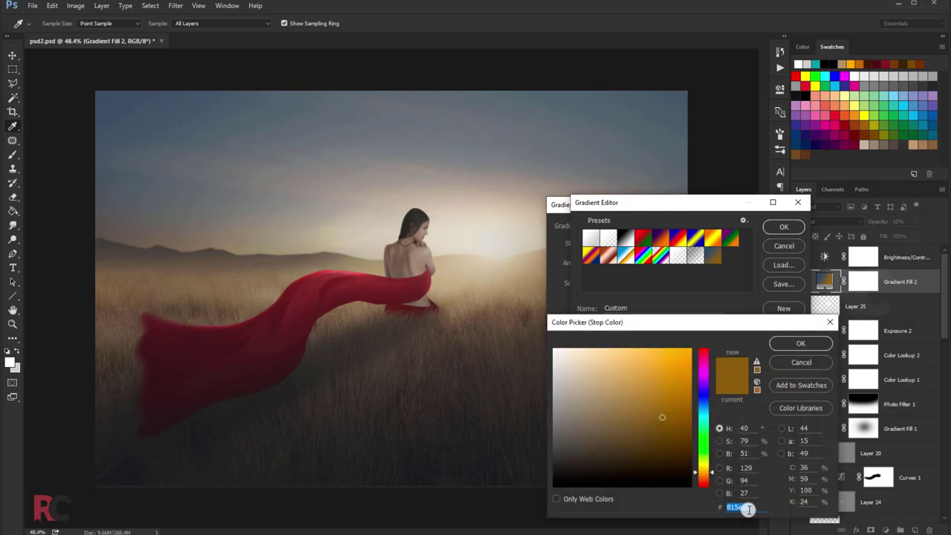
click(805, 343)
click(784, 226)
click(691, 224)
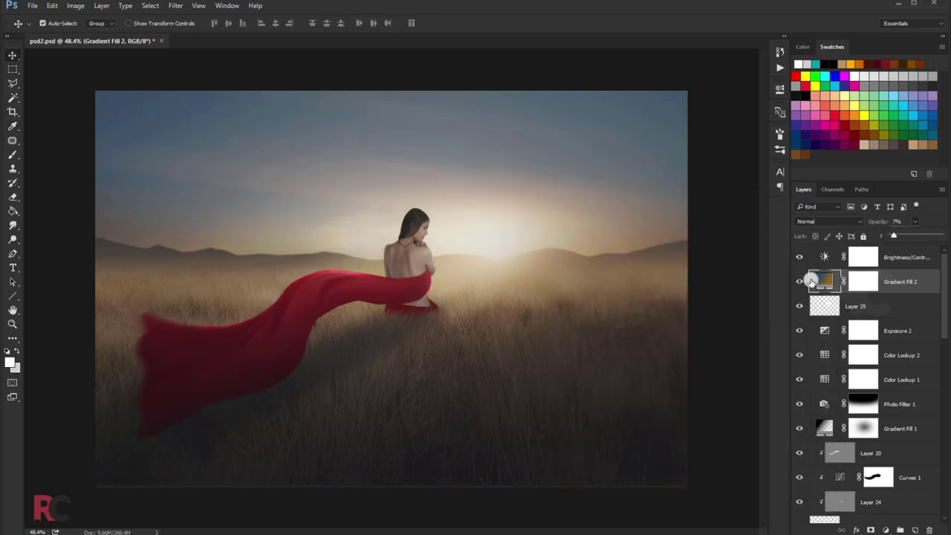
Step: Check the Brightness/Contrast layer settings with Contrast at 13
click(841, 262)
double_click(825, 257)
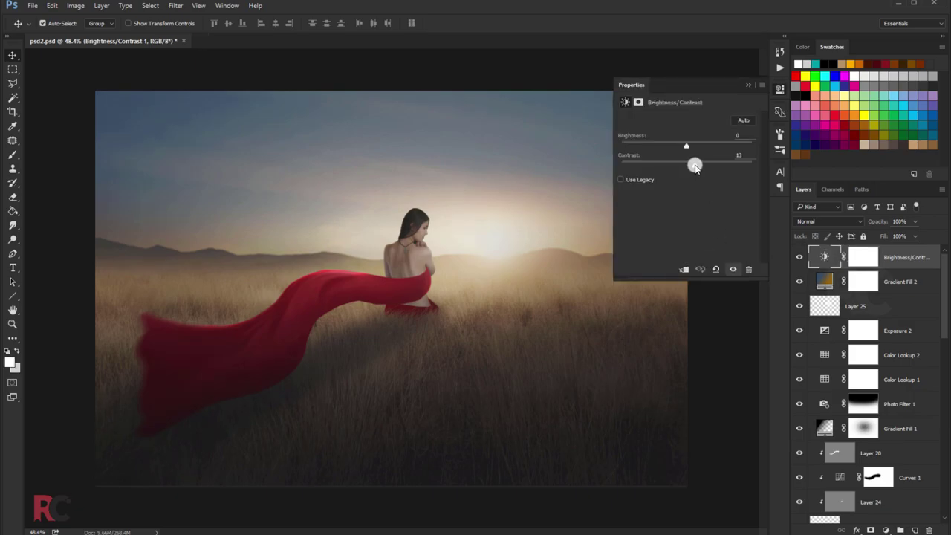
click(746, 88)
scroll(450, 260, down, 1)
Step: Stamp all visible layers into a merged layer and send it to Color Efex Pro 4
key(ctrl+alt+shift+e)
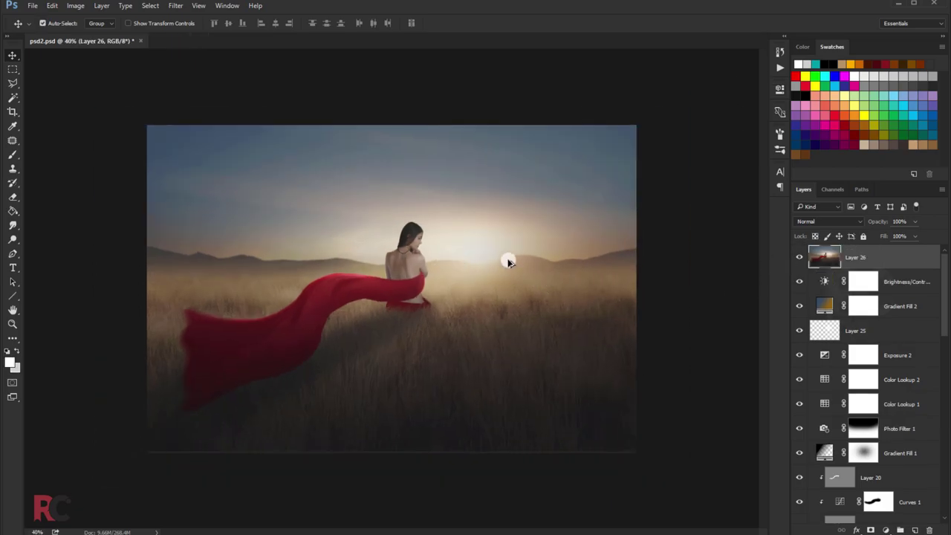
scroll(431, 231, up, 1)
click(175, 6)
click(197, 67)
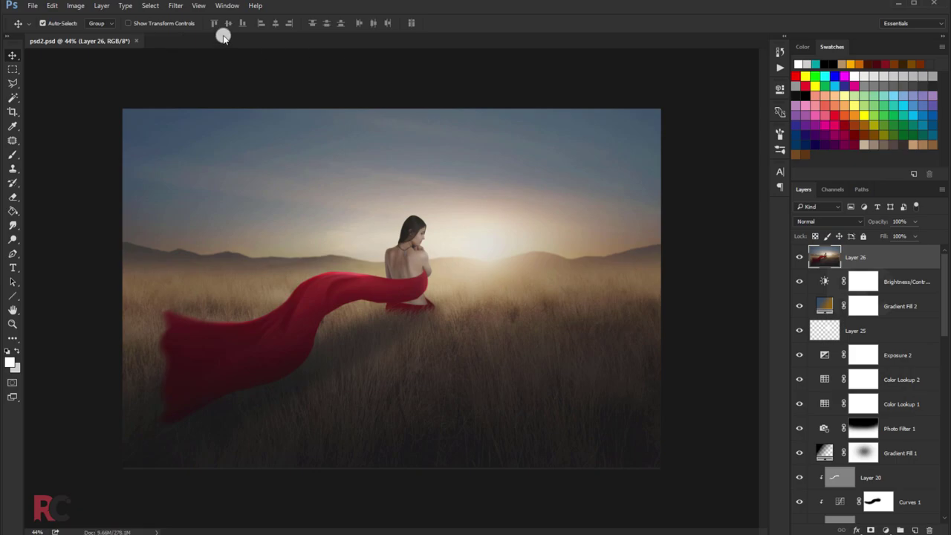
click(175, 5)
click(361, 261)
Step: Apply the Ink filter and add Cross Processing as a second filter
scroll(104, 357, down, 5)
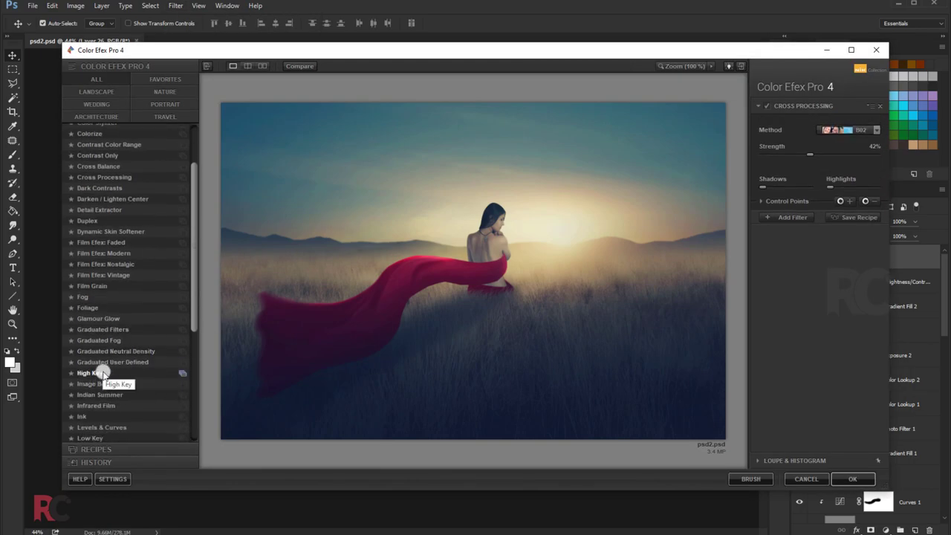
scroll(102, 372, down, 1)
click(82, 390)
click(767, 156)
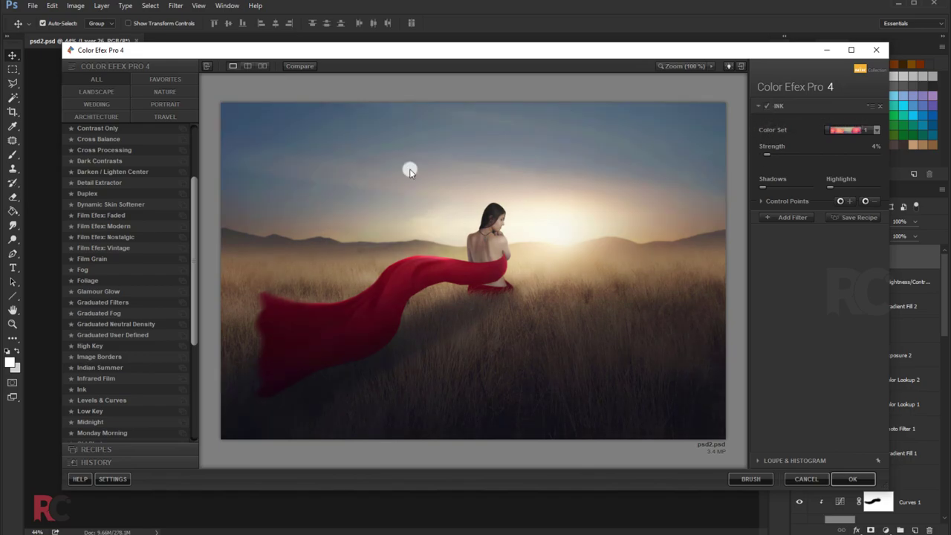
click(779, 218)
scroll(105, 238, up, 3)
click(104, 215)
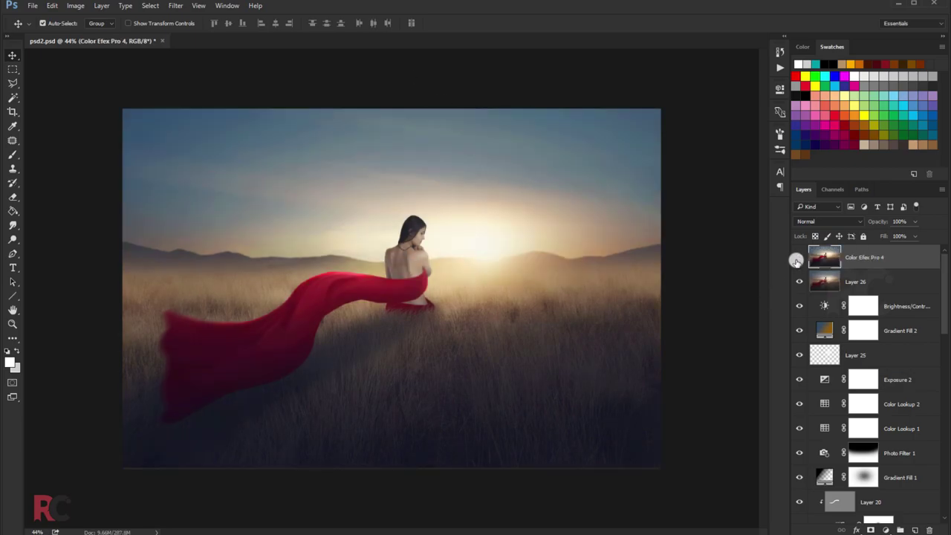
Step: Lower the Color Efex layer's opacity to 36%
drag(916, 224, 860, 229)
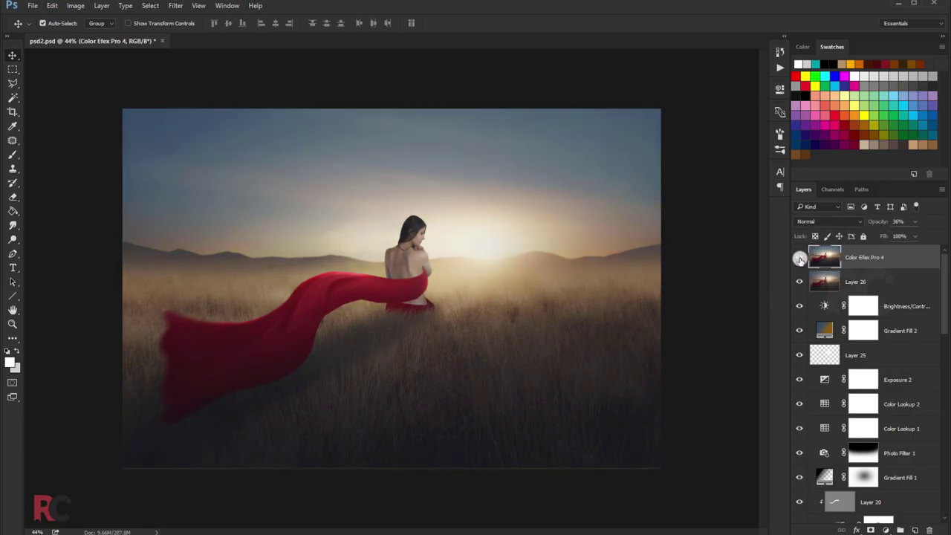
scroll(513, 254, down, 2)
scroll(448, 240, up, 1)
scroll(544, 251, down, 1)
scroll(544, 250, down, 1)
scroll(544, 251, down, 2)
scroll(543, 251, up, 2)
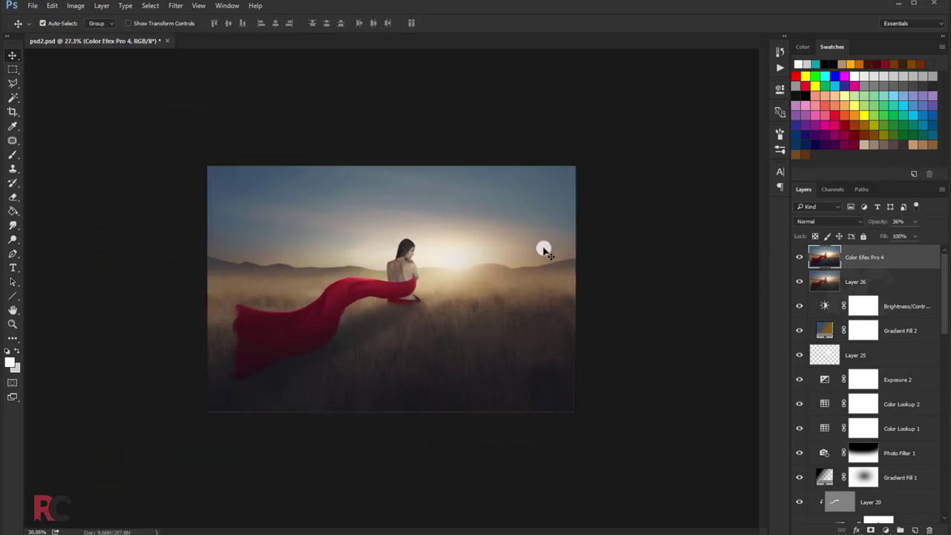
scroll(544, 250, up, 1)
Step: Stamp visible into Layer 27, set it to Linear Light, and apply a High Pass filter
key(ctrl+alt+shift+e)
click(827, 221)
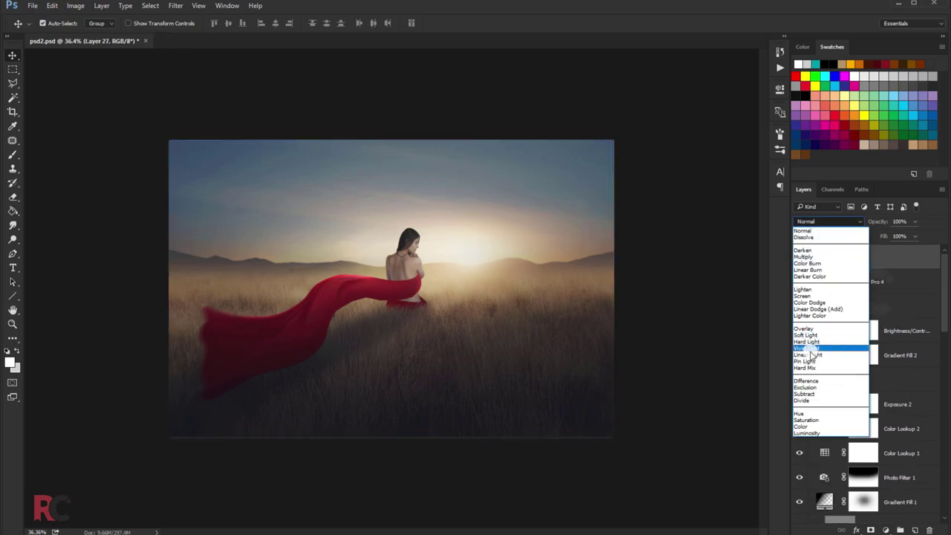
click(807, 354)
click(175, 5)
click(349, 210)
key(ctrl+plus)
key(ctrl+plus)
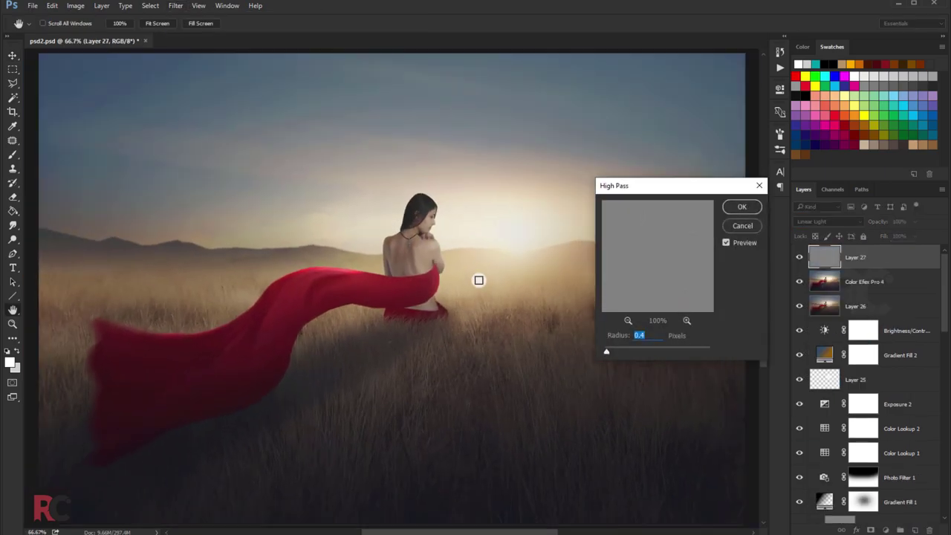
click(741, 207)
Step: Add a Brightness/Contrast adjustment layer at the top of the stack
key(v)
scroll(456, 240, down, 2)
scroll(456, 240, up, 1)
click(885, 529)
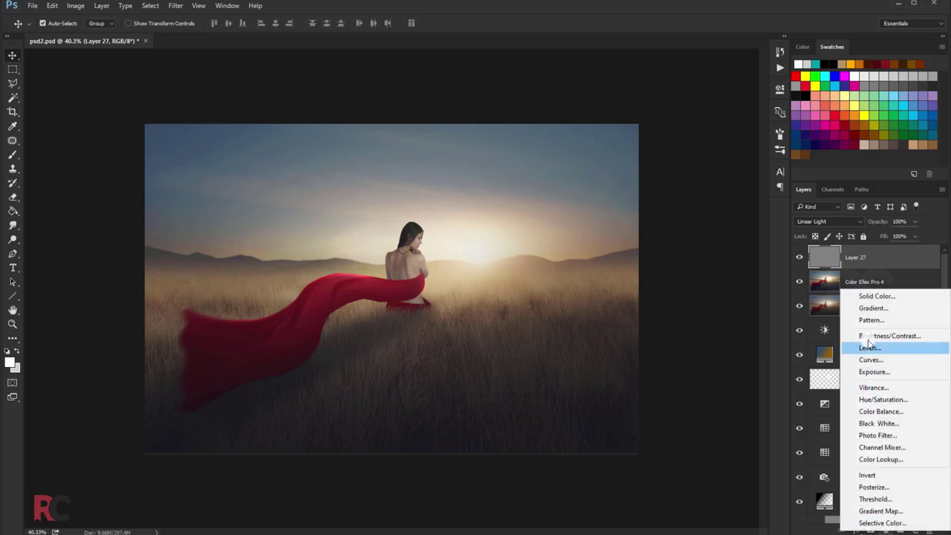
click(869, 336)
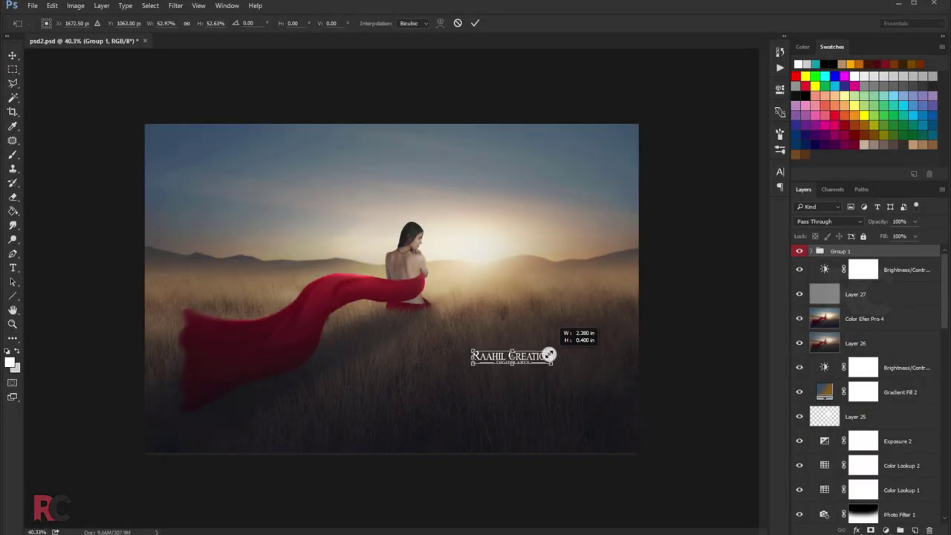
Step: Shrink the logo watermark and place it in the lower right of the field
drag(548, 355, 531, 365)
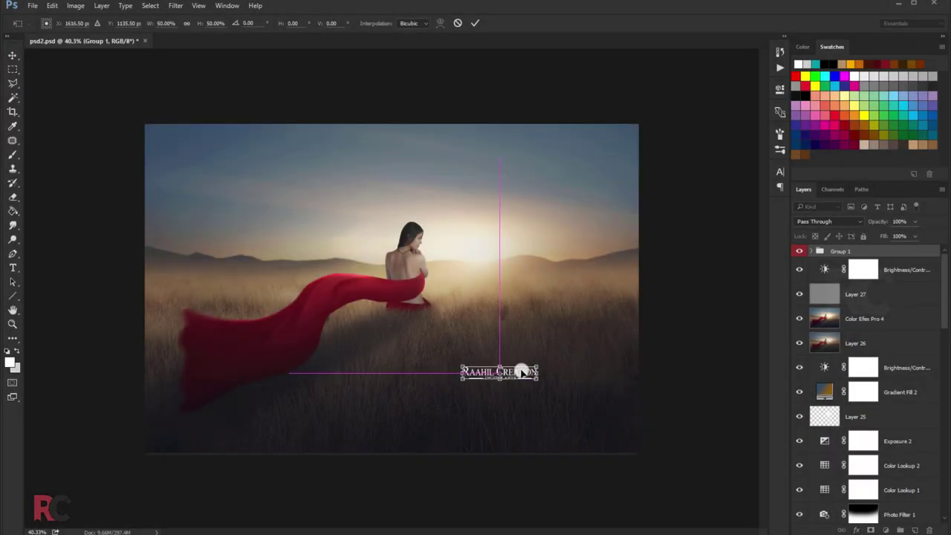
key(Return)
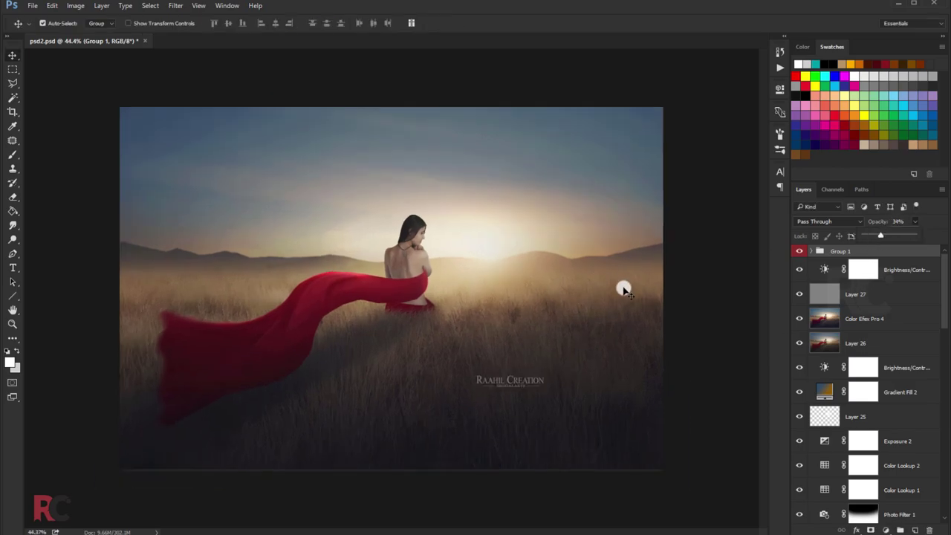
scroll(557, 372, up, 2)
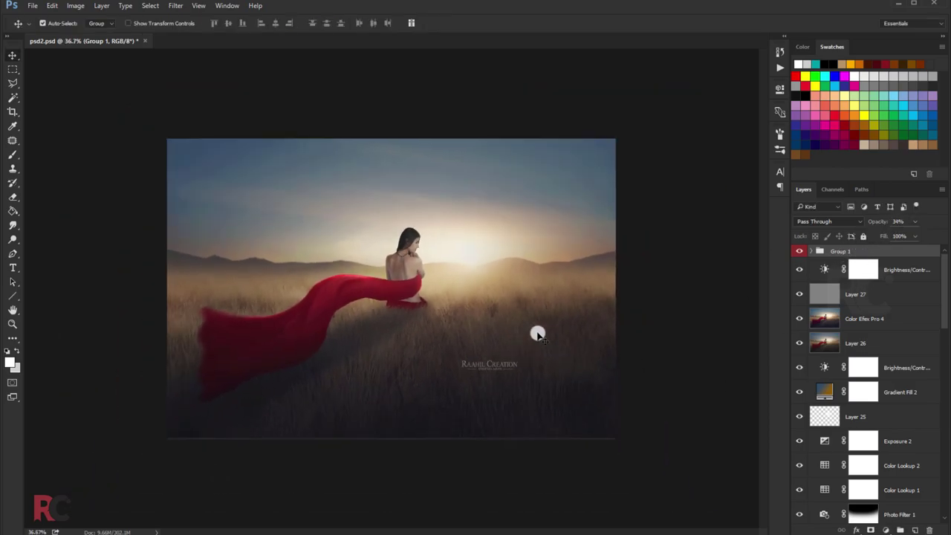
scroll(483, 250, down, 4)
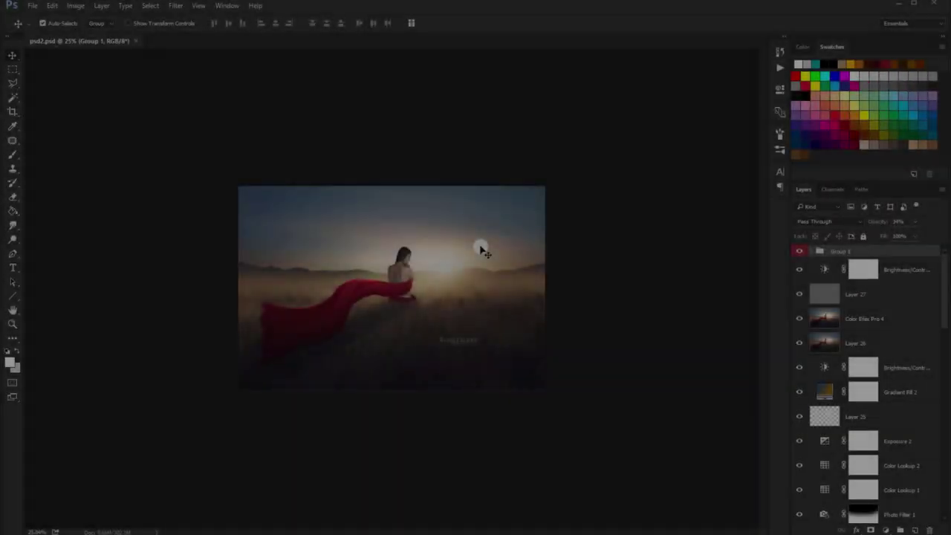
Step: Set the pasteboard around the image to Black
right_click(540, 234)
click(564, 253)
scroll(515, 264, up, 3)
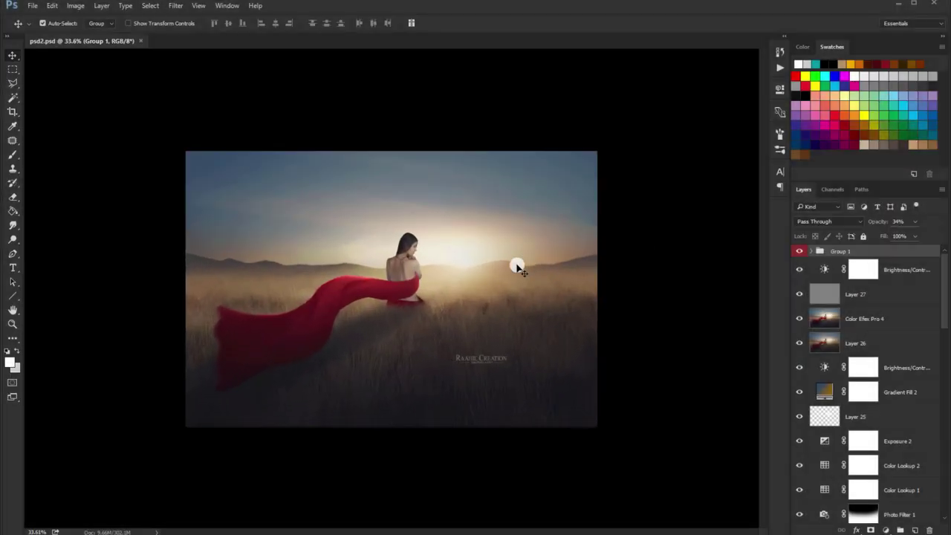
scroll(527, 255, up, 3)
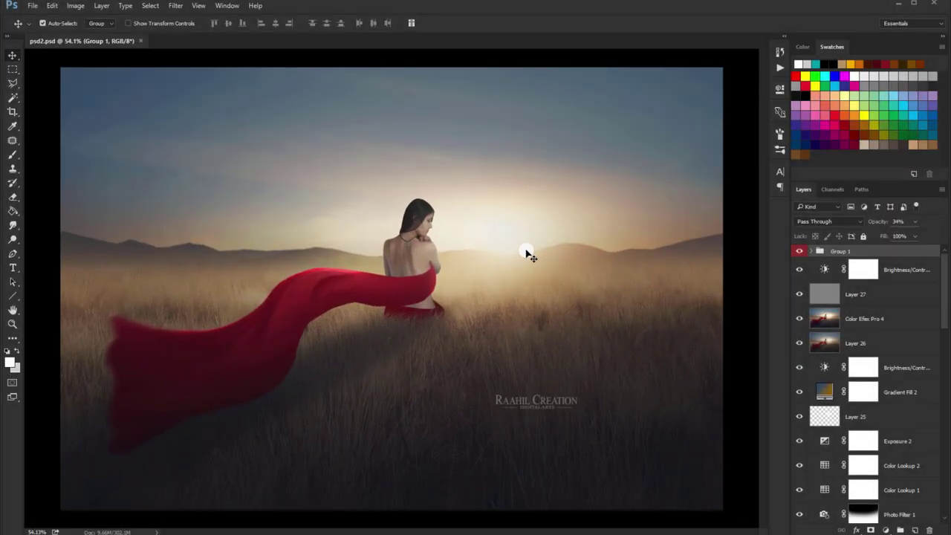
scroll(528, 255, down, 2)
scroll(525, 250, down, 1)
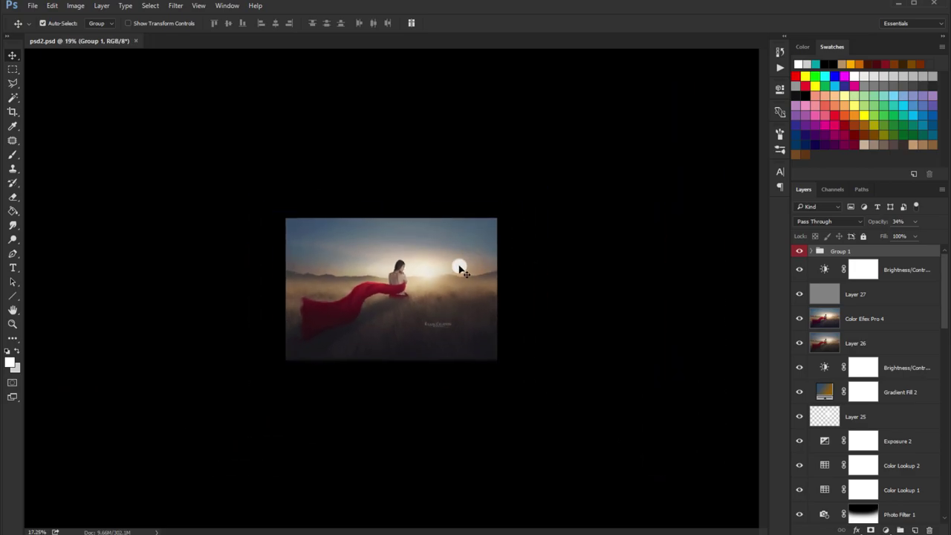
scroll(458, 270, up, 1)
scroll(460, 269, up, 2)
scroll(461, 270, down, 1)
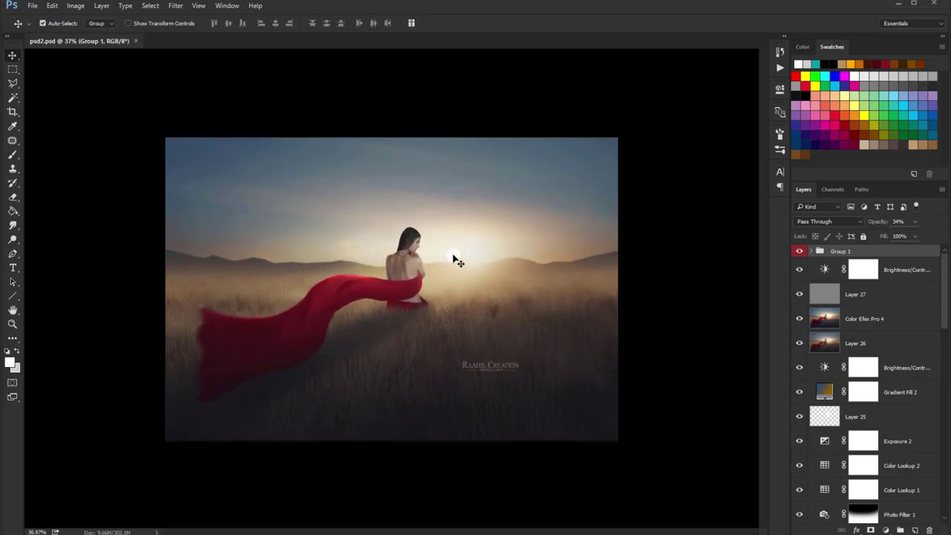
scroll(460, 267, up, 1)
scroll(459, 265, down, 1)
scroll(459, 262, up, 1)
Step: Recheck the pasteboard colour options while reviewing the finished composite
right_click(695, 212)
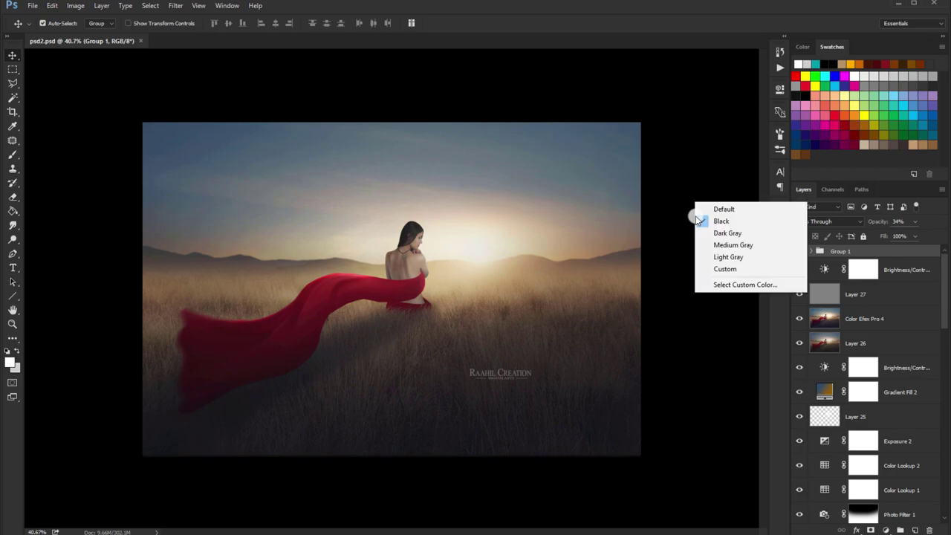
scroll(586, 223, up, 2)
scroll(582, 227, down, 1)
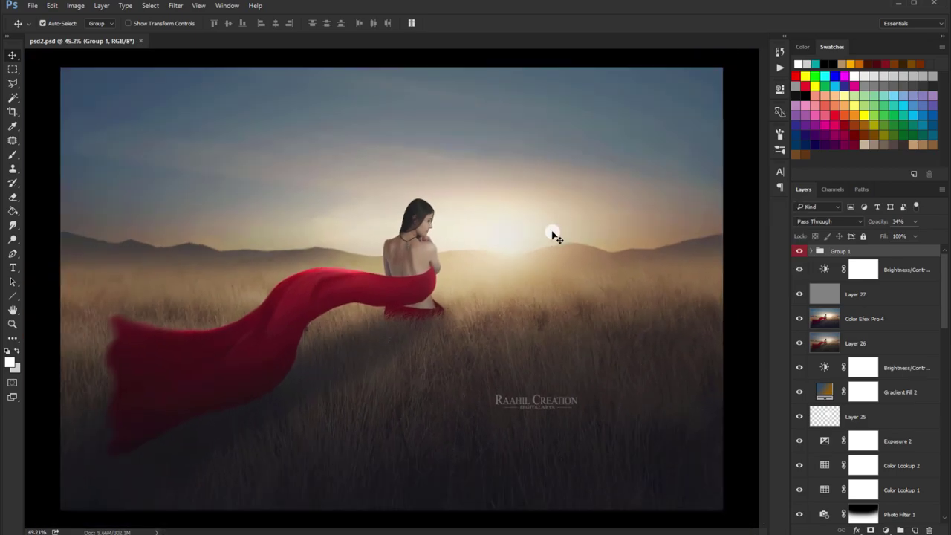
scroll(552, 233, down, 2)
scroll(550, 236, down, 1)
scroll(592, 240, up, 1)
right_click(591, 237)
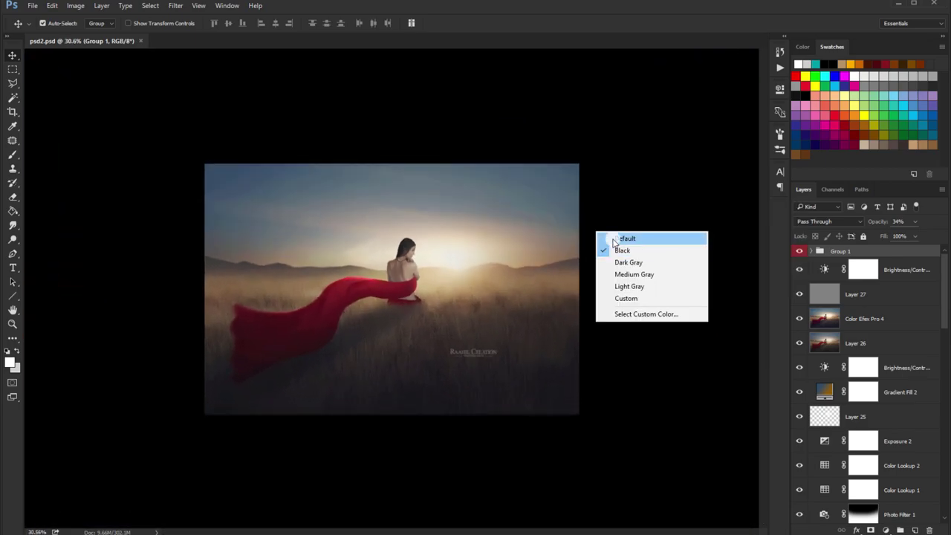
scroll(526, 244, up, 1)
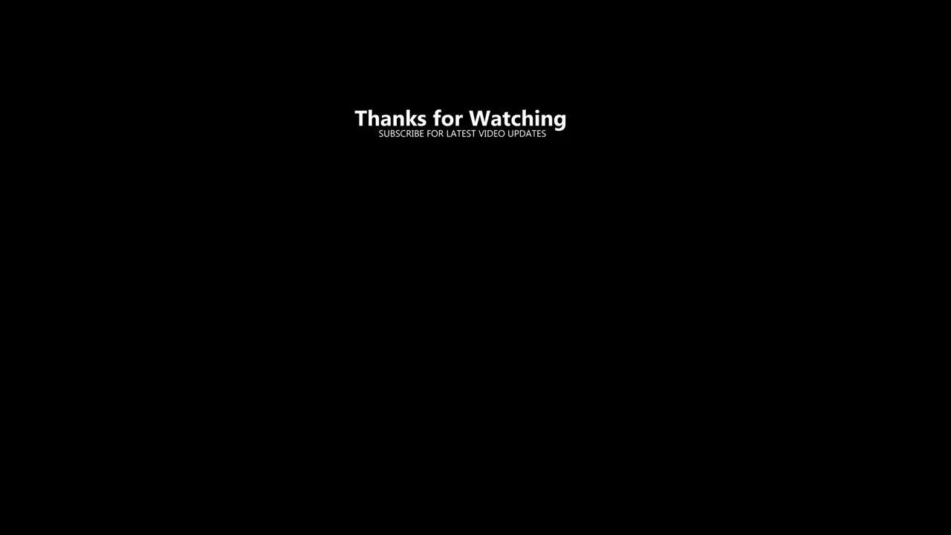